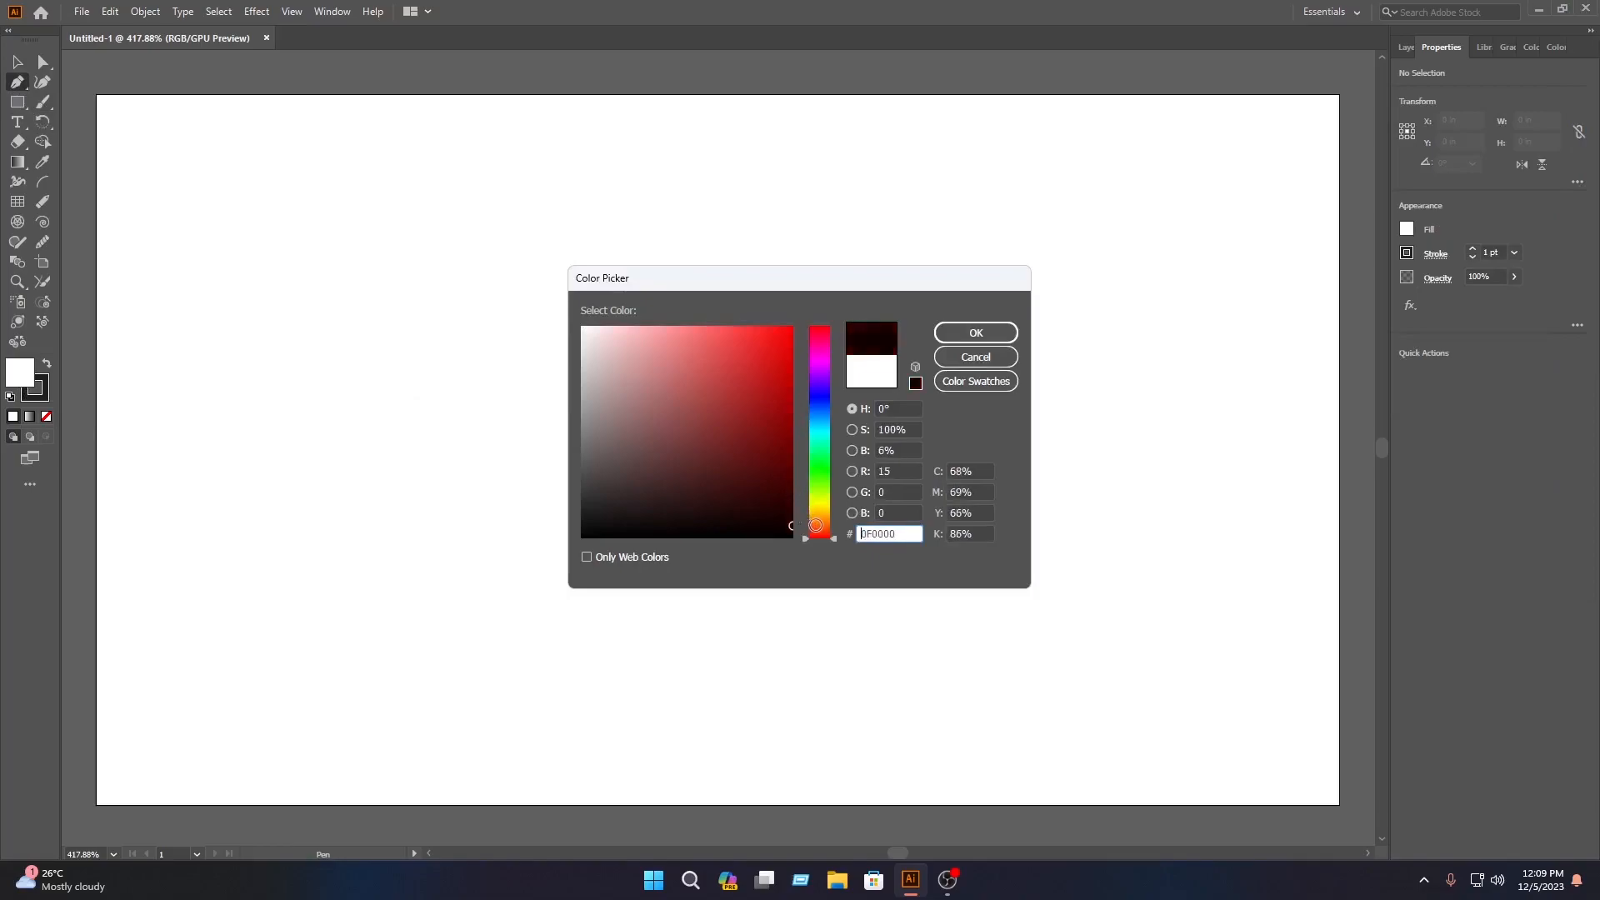
Step: Confirm the near-black fill and draw a closed, tapered crescent blade with the Pen tool in the upper middle of the artboard
click(975, 332)
click(474, 292)
drag(907, 412, 1217, 306)
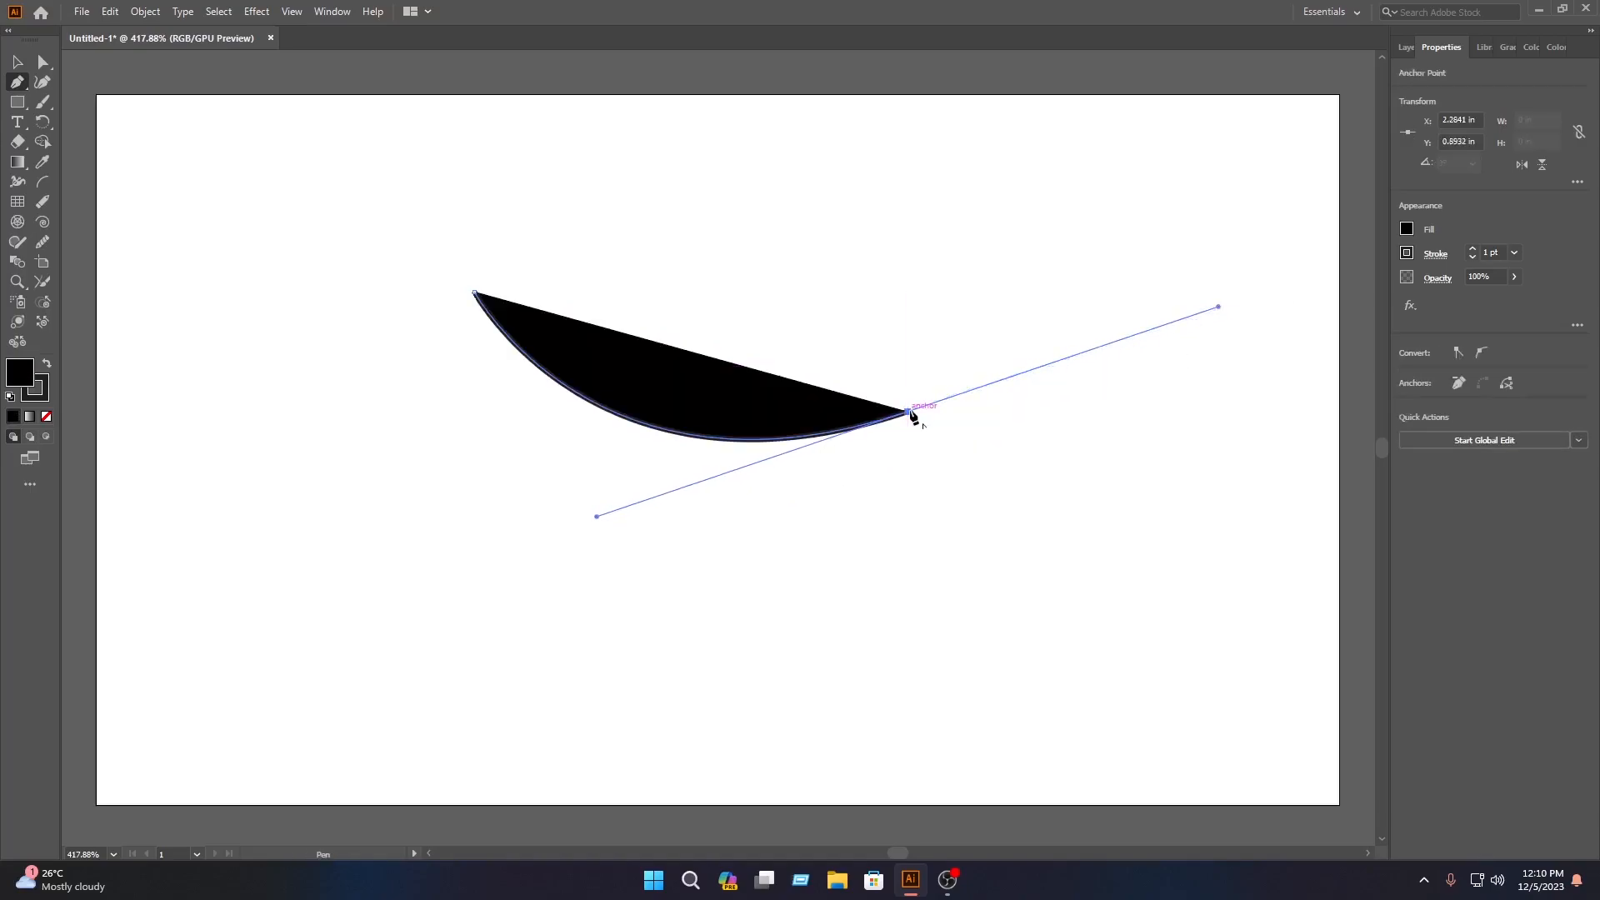
click(907, 412)
click(907, 372)
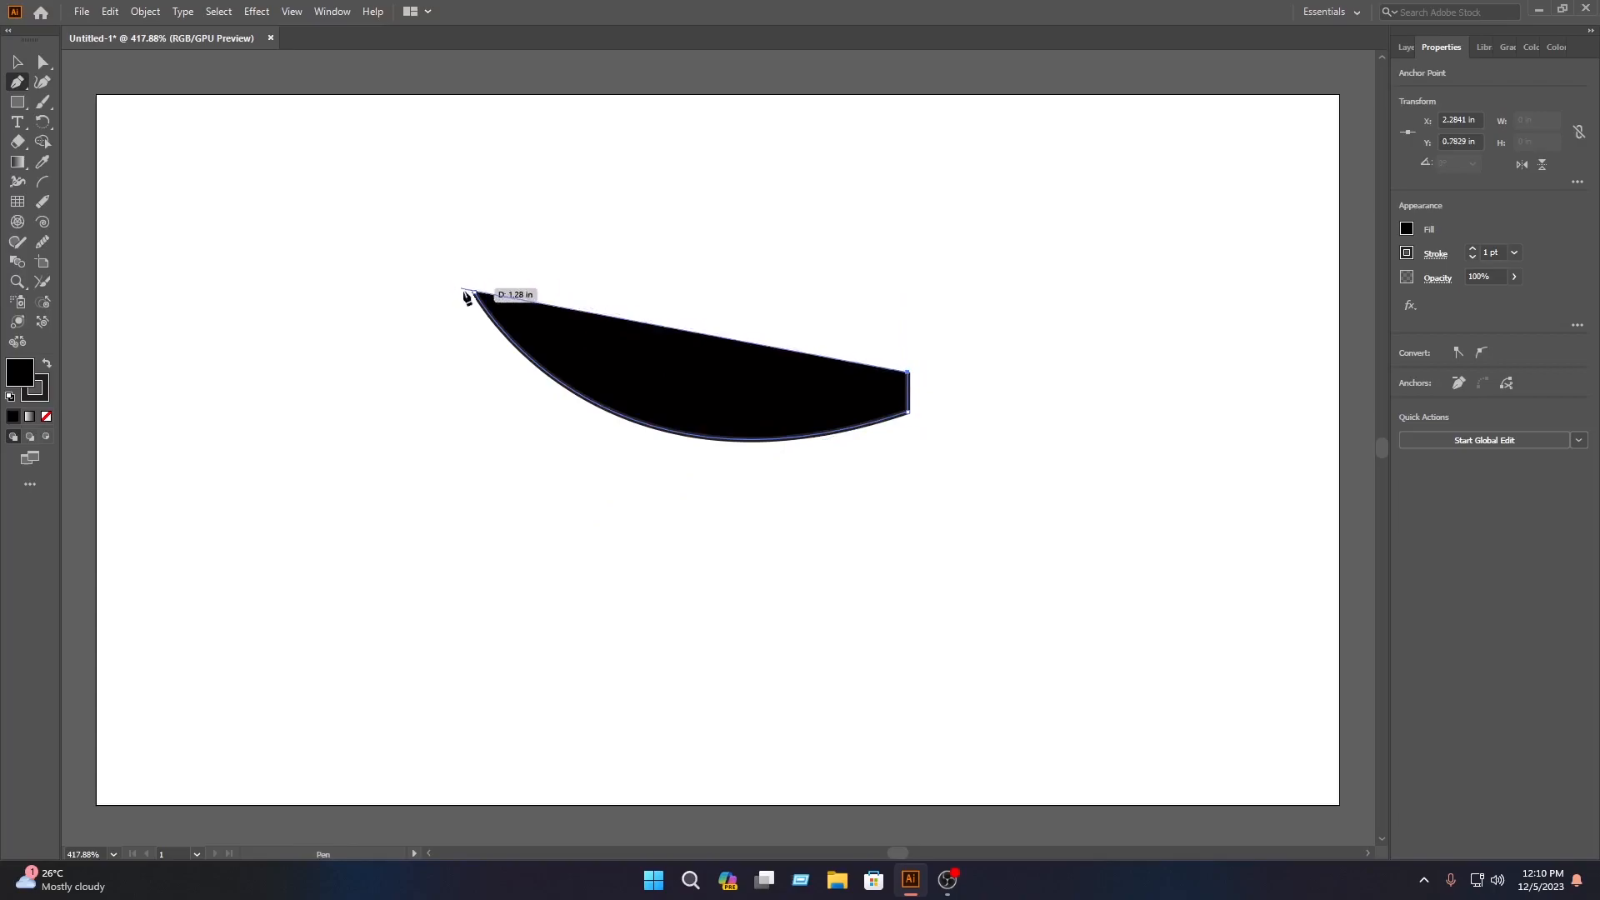
drag(465, 292, 300, 137)
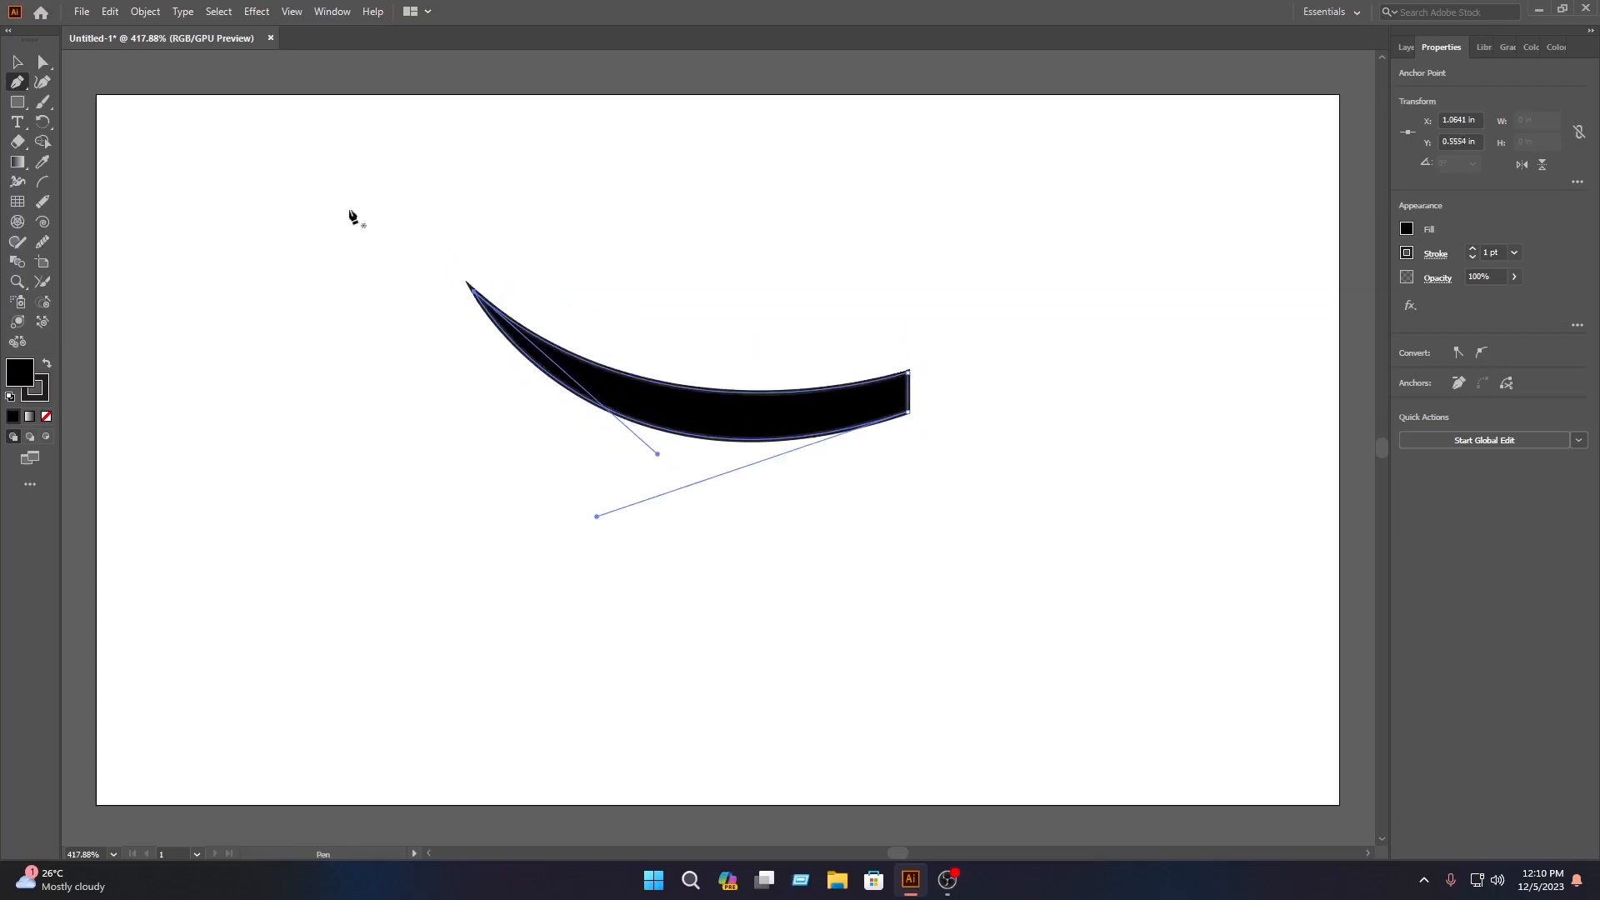
Step: Rotate the blade so its tip points up, and place a duplicate rotated further clockwise beside it, with their bases close together
click(15, 62)
drag(857, 433, 692, 461)
click(764, 500)
click(712, 471)
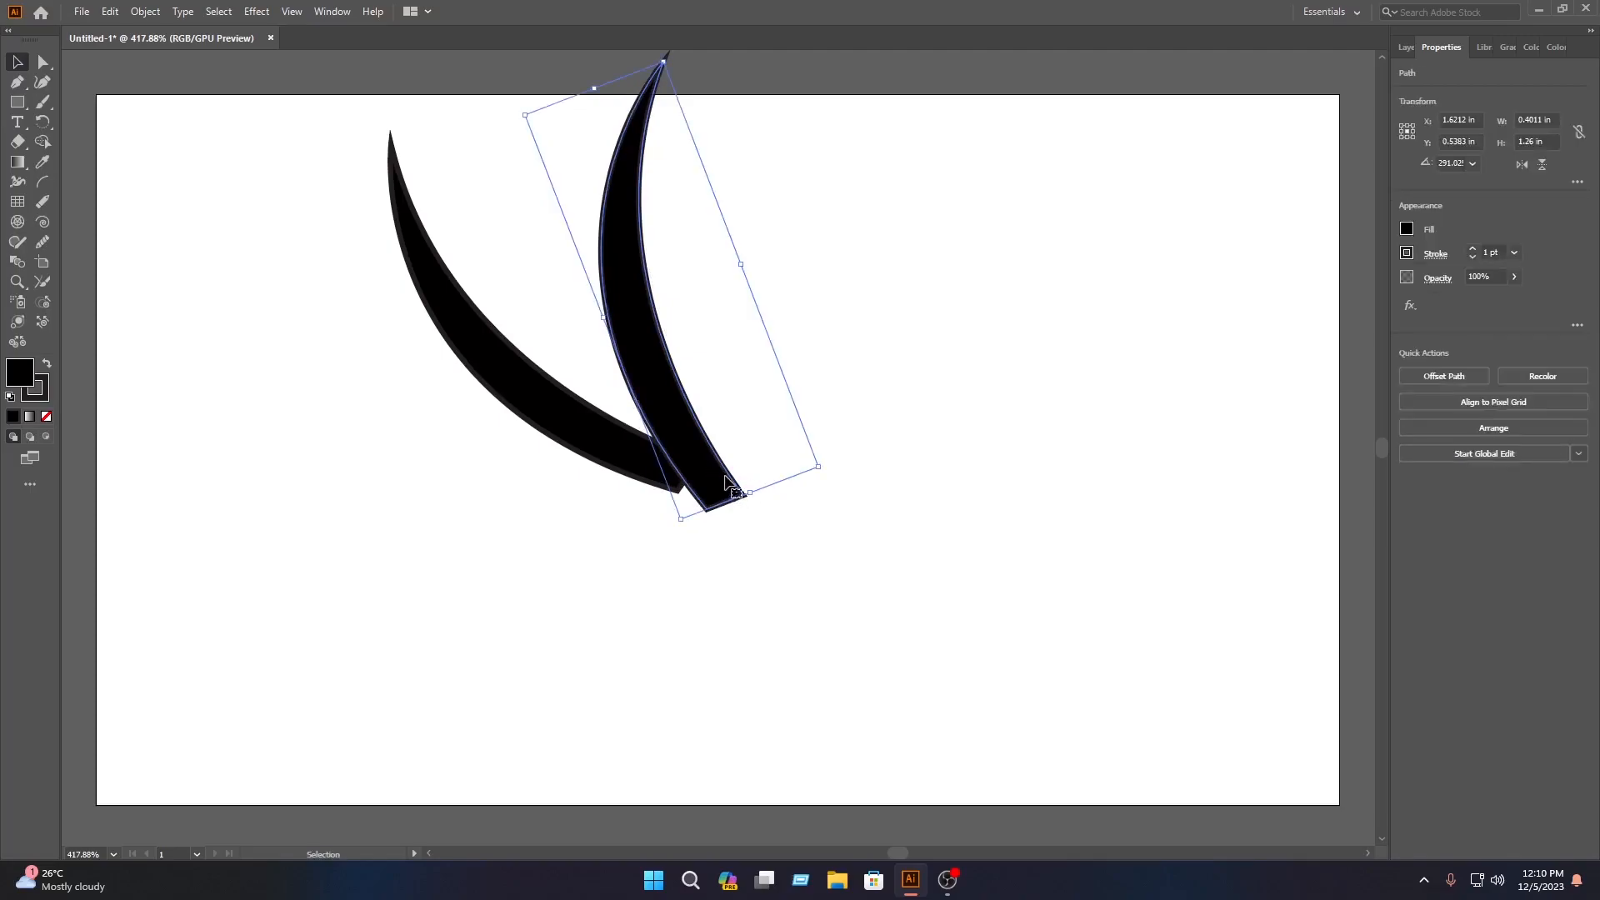
Step: Add a third blade as a copy rotated clockwise, with its base meeting the other two
drag(754, 502, 717, 515)
drag(691, 441, 725, 439)
drag(812, 507, 783, 520)
drag(691, 455, 704, 464)
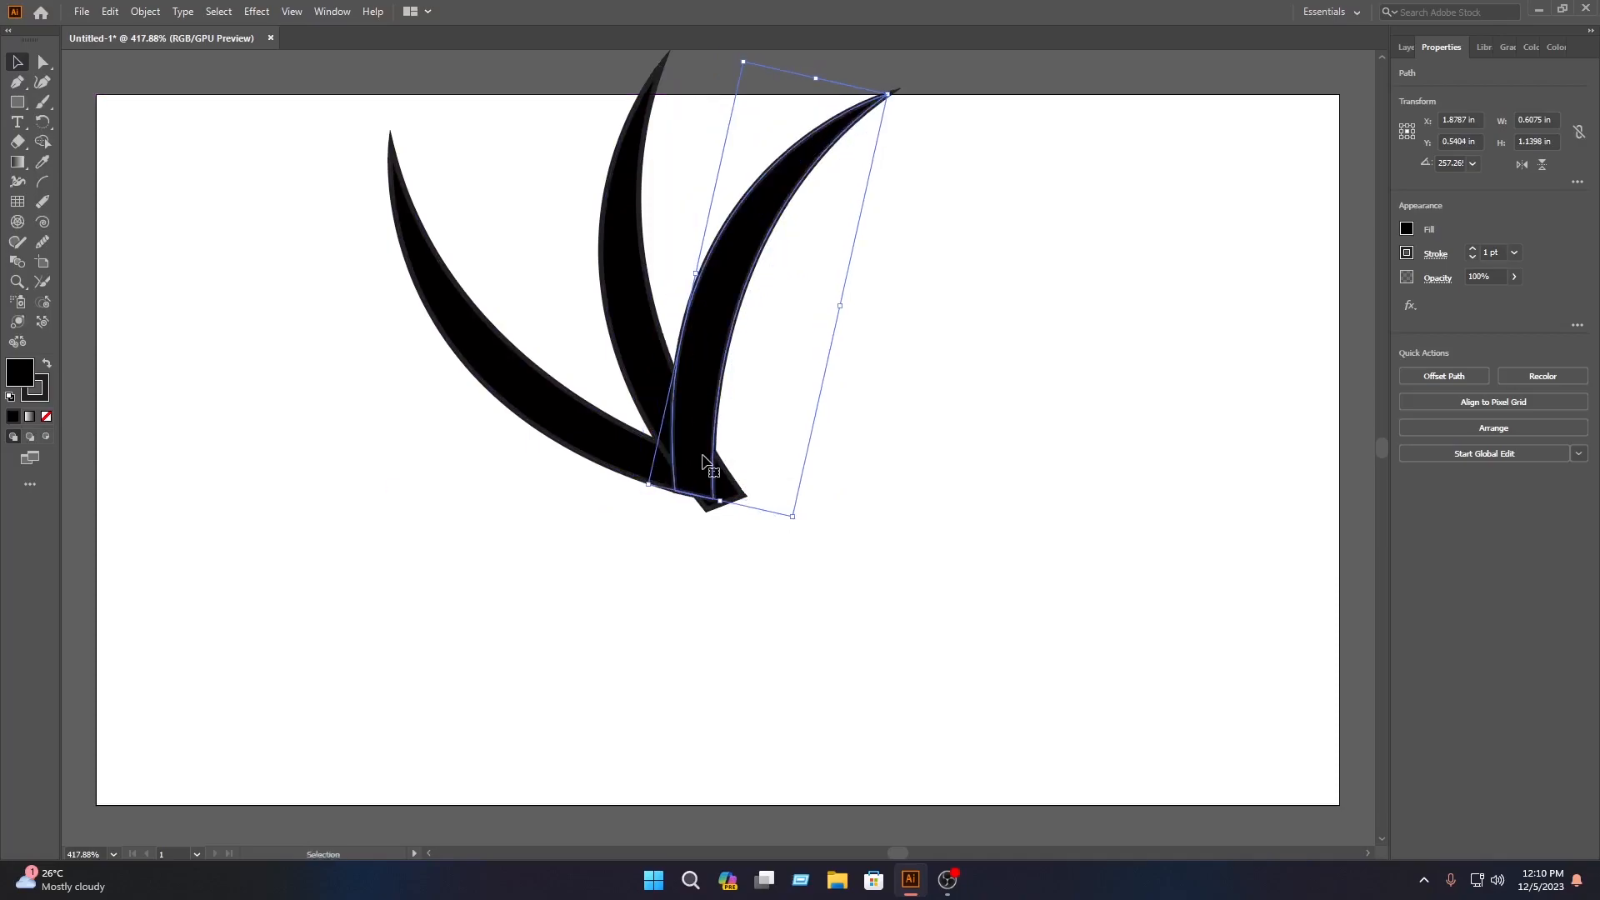
click(908, 457)
Step: Duplicate the third blade, rotate the copy clockwise and set its base against the others as the fourth blade of the fan
drag(703, 347, 828, 317)
click(888, 432)
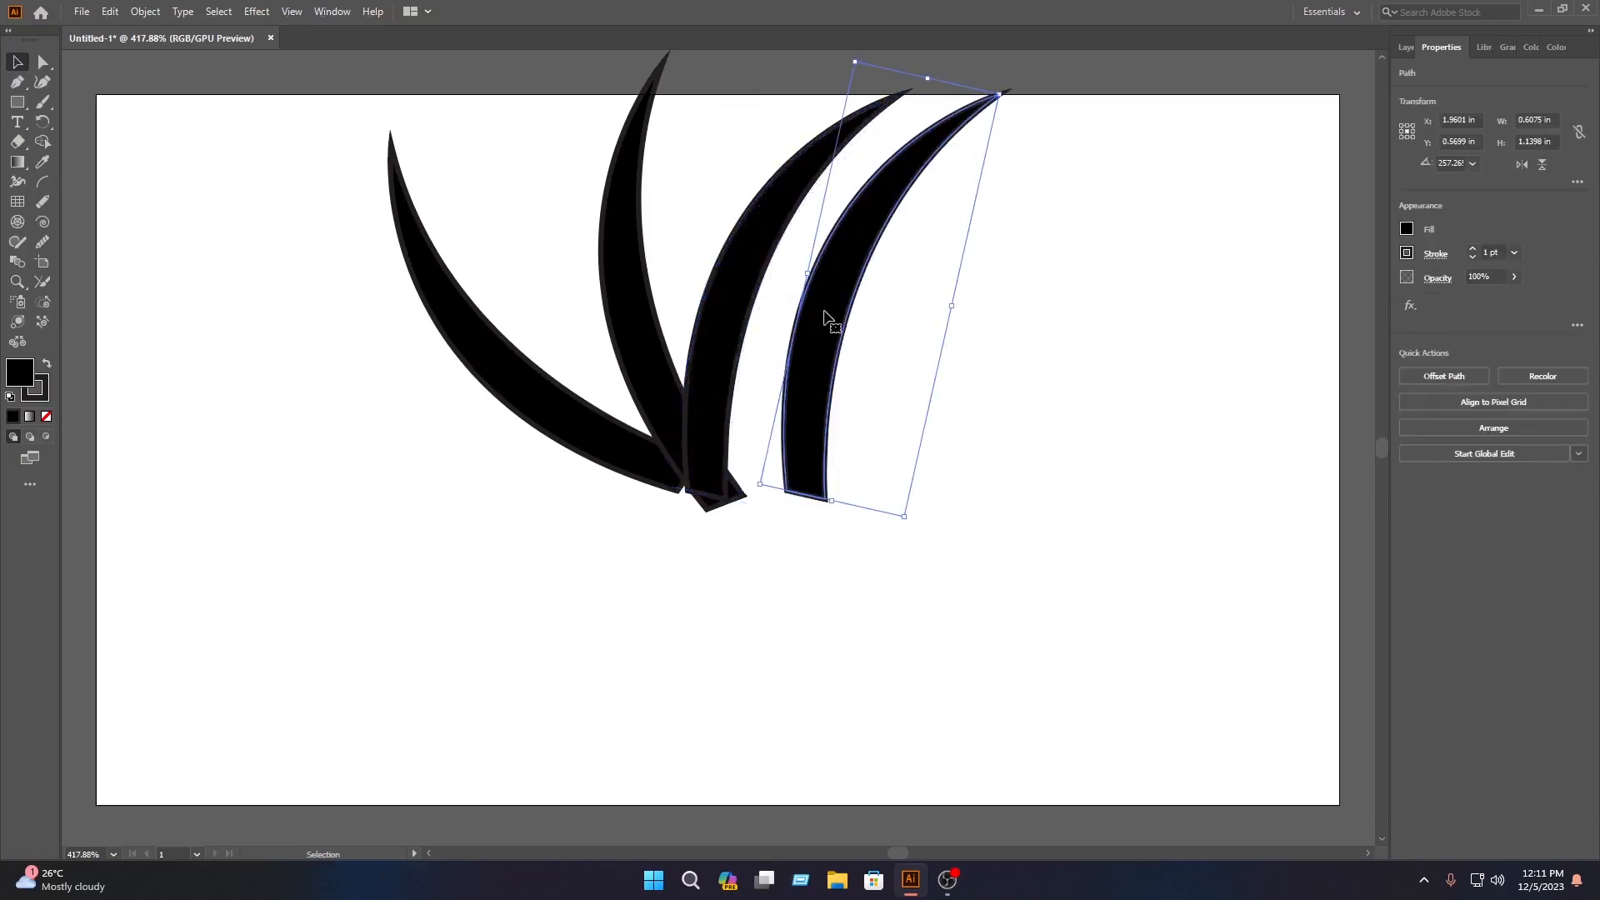
drag(963, 308, 908, 356)
drag(862, 254, 893, 342)
click(1117, 496)
Step: Duplicate the four-blade fan, turn the copy upside down and join it below the original to form an eight-blade pinwheel
drag(1022, 606, 461, 184)
drag(756, 225, 746, 302)
click(1206, 575)
drag(957, 656, 428, 157)
drag(977, 402, 847, 504)
drag(615, 239, 697, 735)
drag(695, 289, 679, 54)
scroll(1142, 262, down, 5)
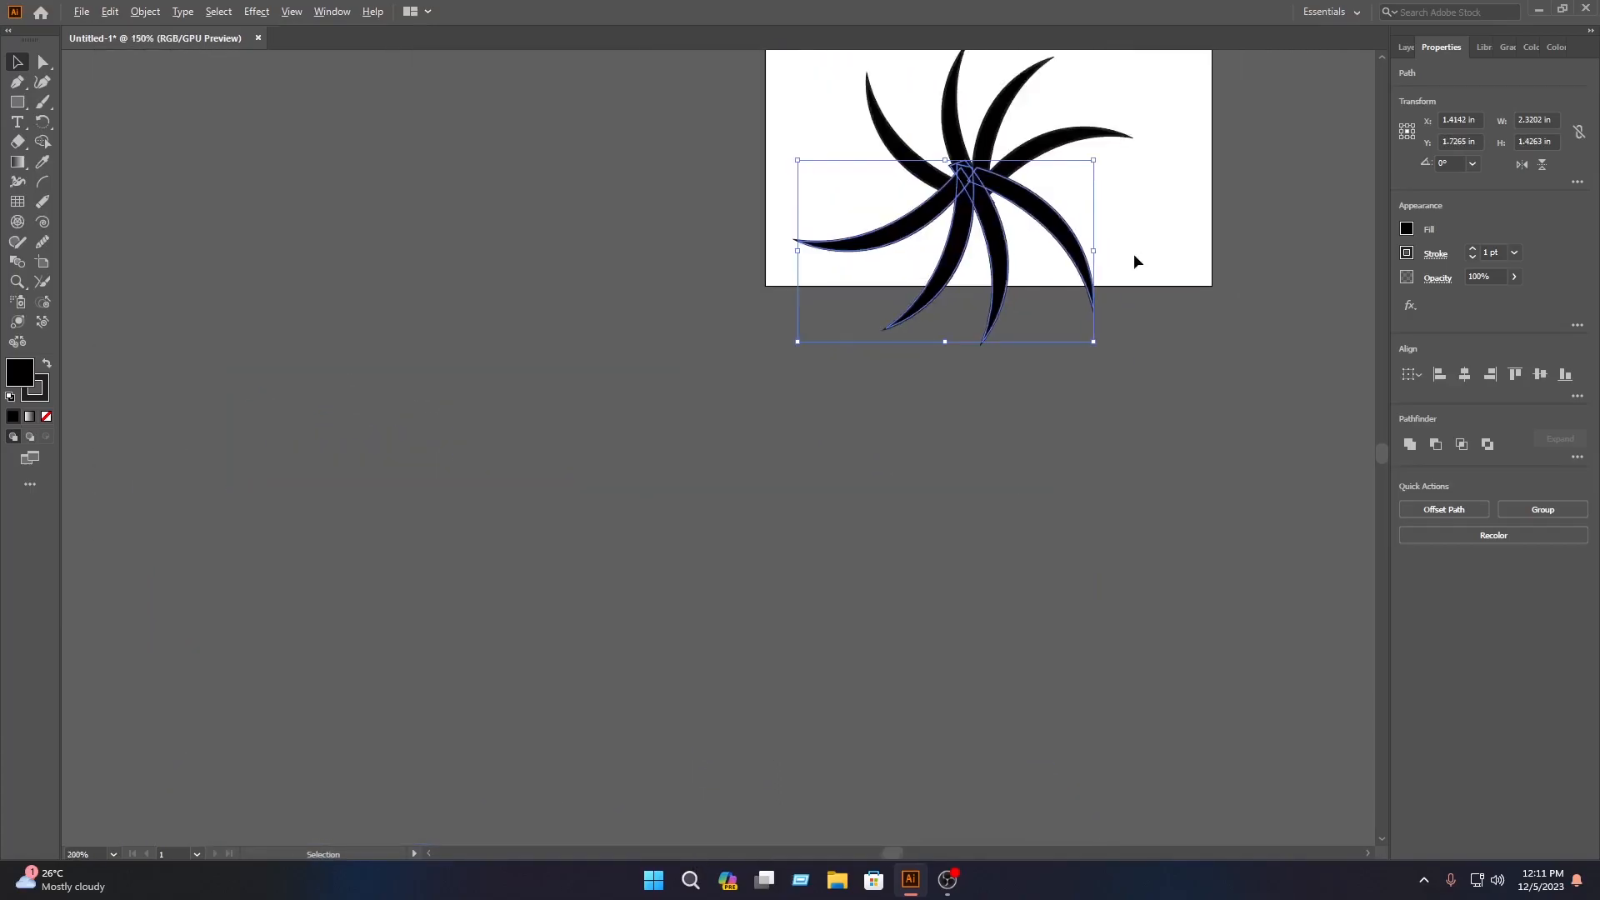
Step: Move all eight blades onto the artboard and scale them together to about 2.13 × 1.90 in
drag(1153, 186, 941, 313)
drag(1075, 478, 611, 43)
drag(756, 365, 788, 320)
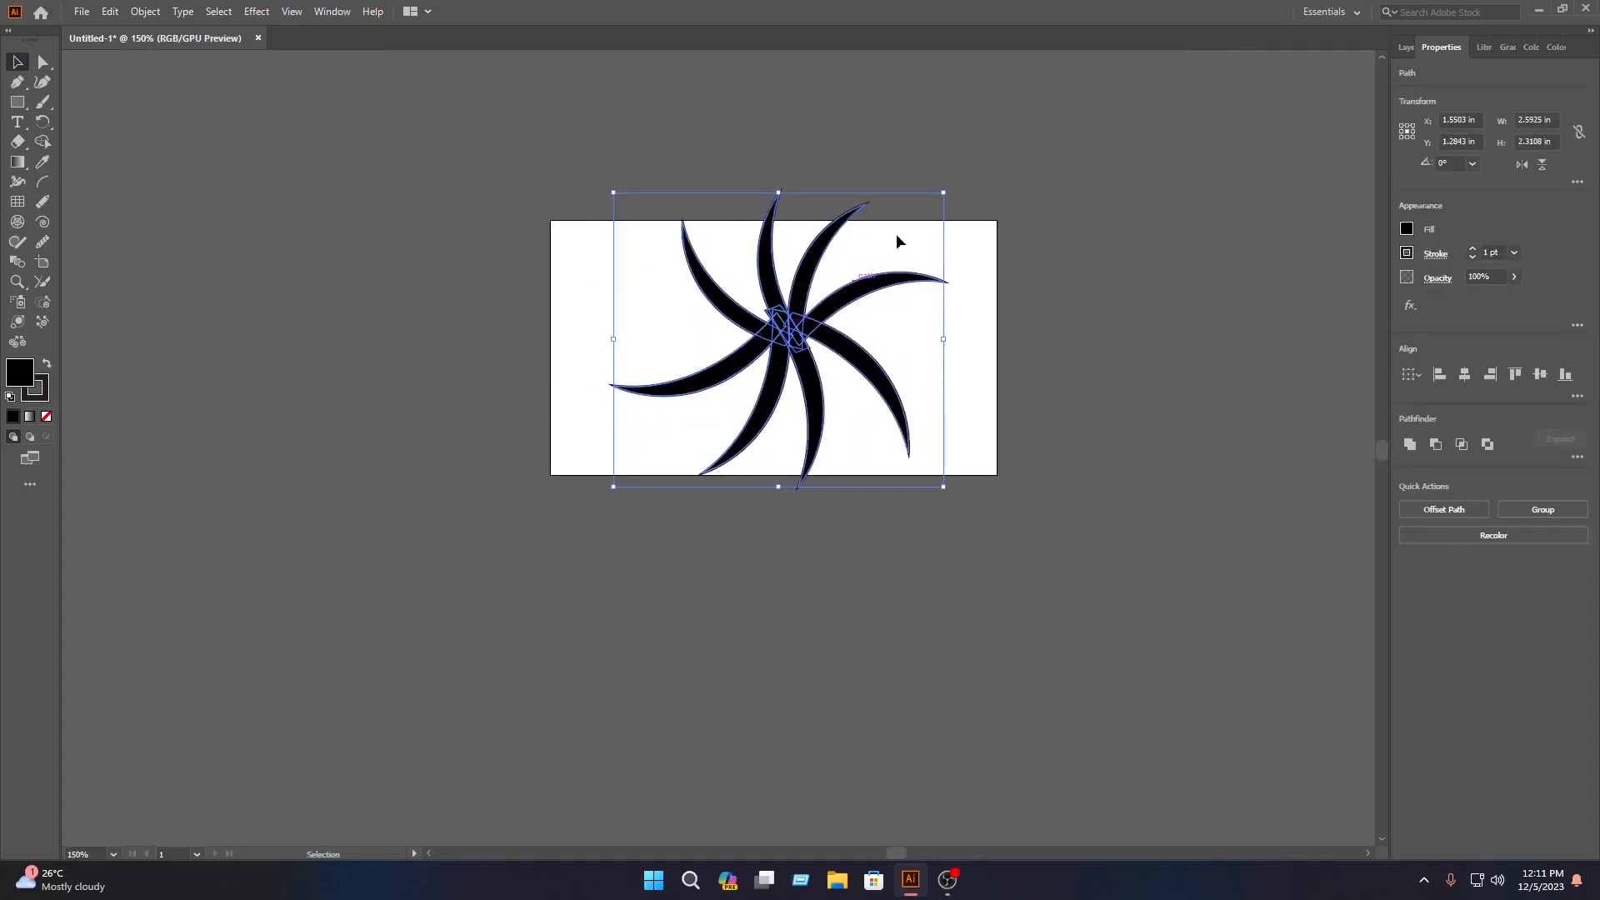
drag(946, 193, 884, 245)
drag(762, 356, 770, 346)
click(906, 345)
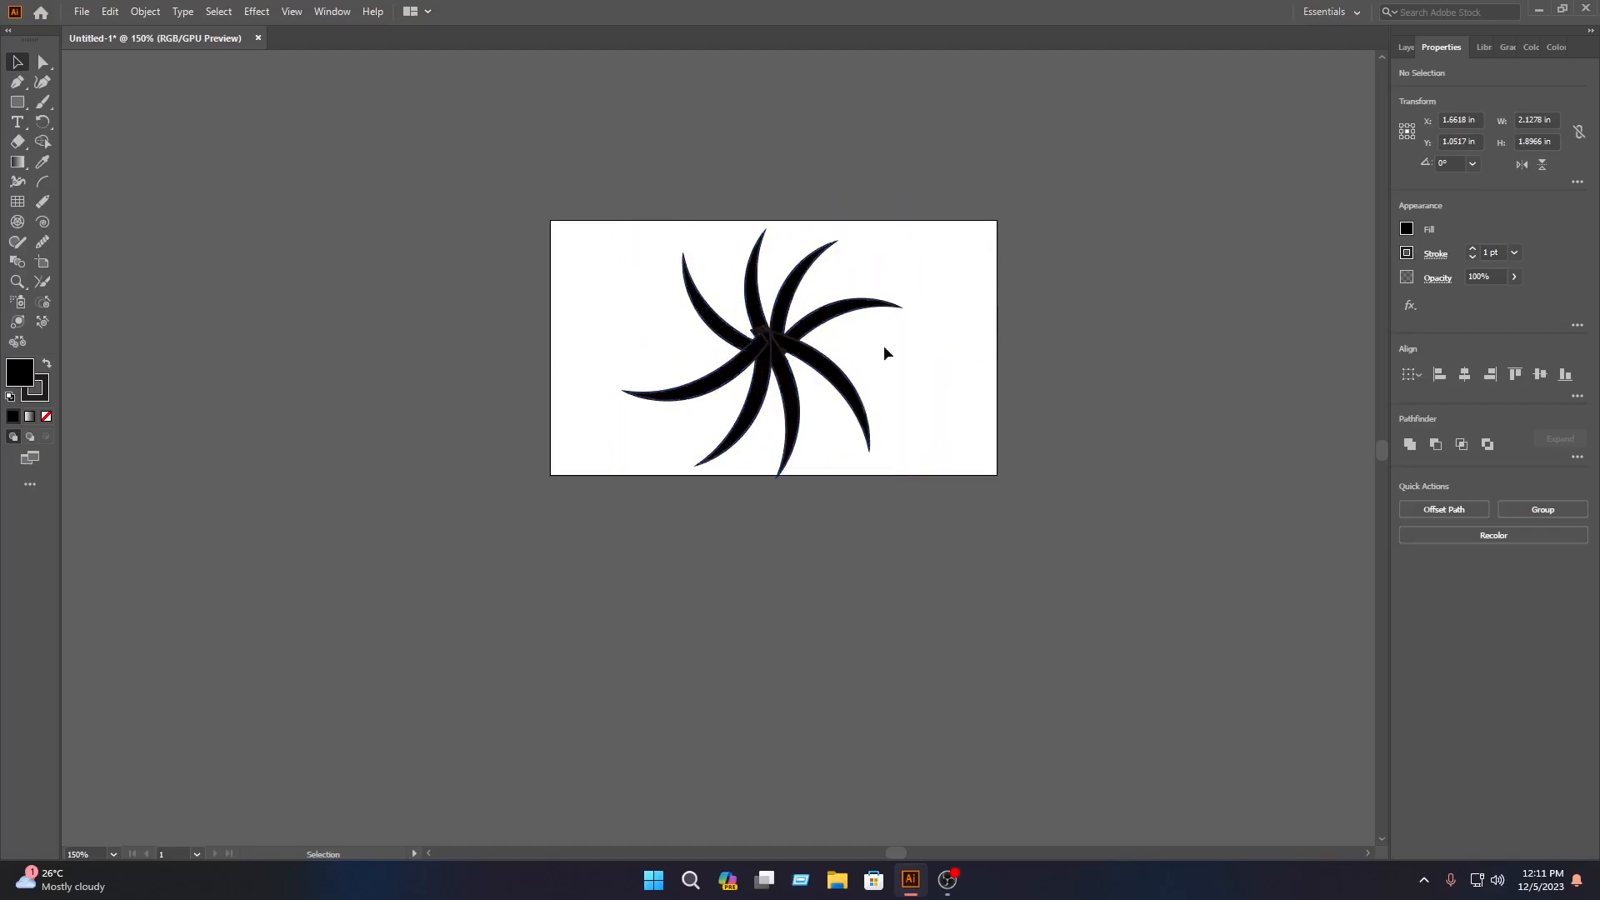
Step: Select all the blades and use Shape Builder to clear the stray corner at the hub and the wedge between the lower blades
scroll(793, 343, up, 4)
scroll(837, 360, down, 1)
scroll(837, 360, down, 2)
drag(1062, 507, 549, 186)
click(43, 140)
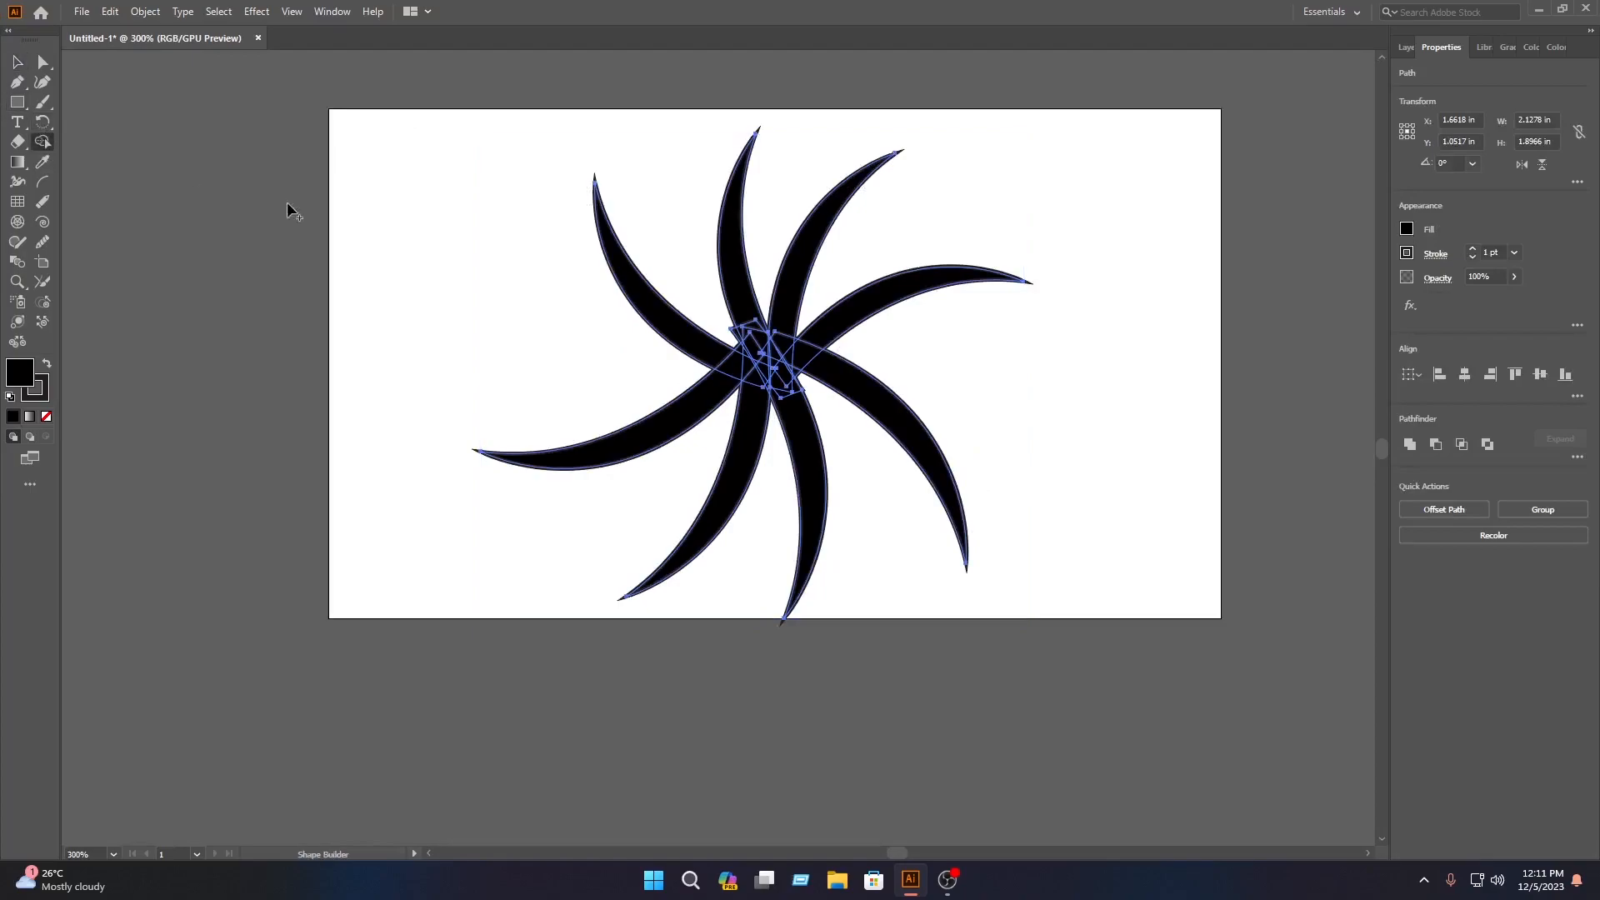
alt+click(735, 331)
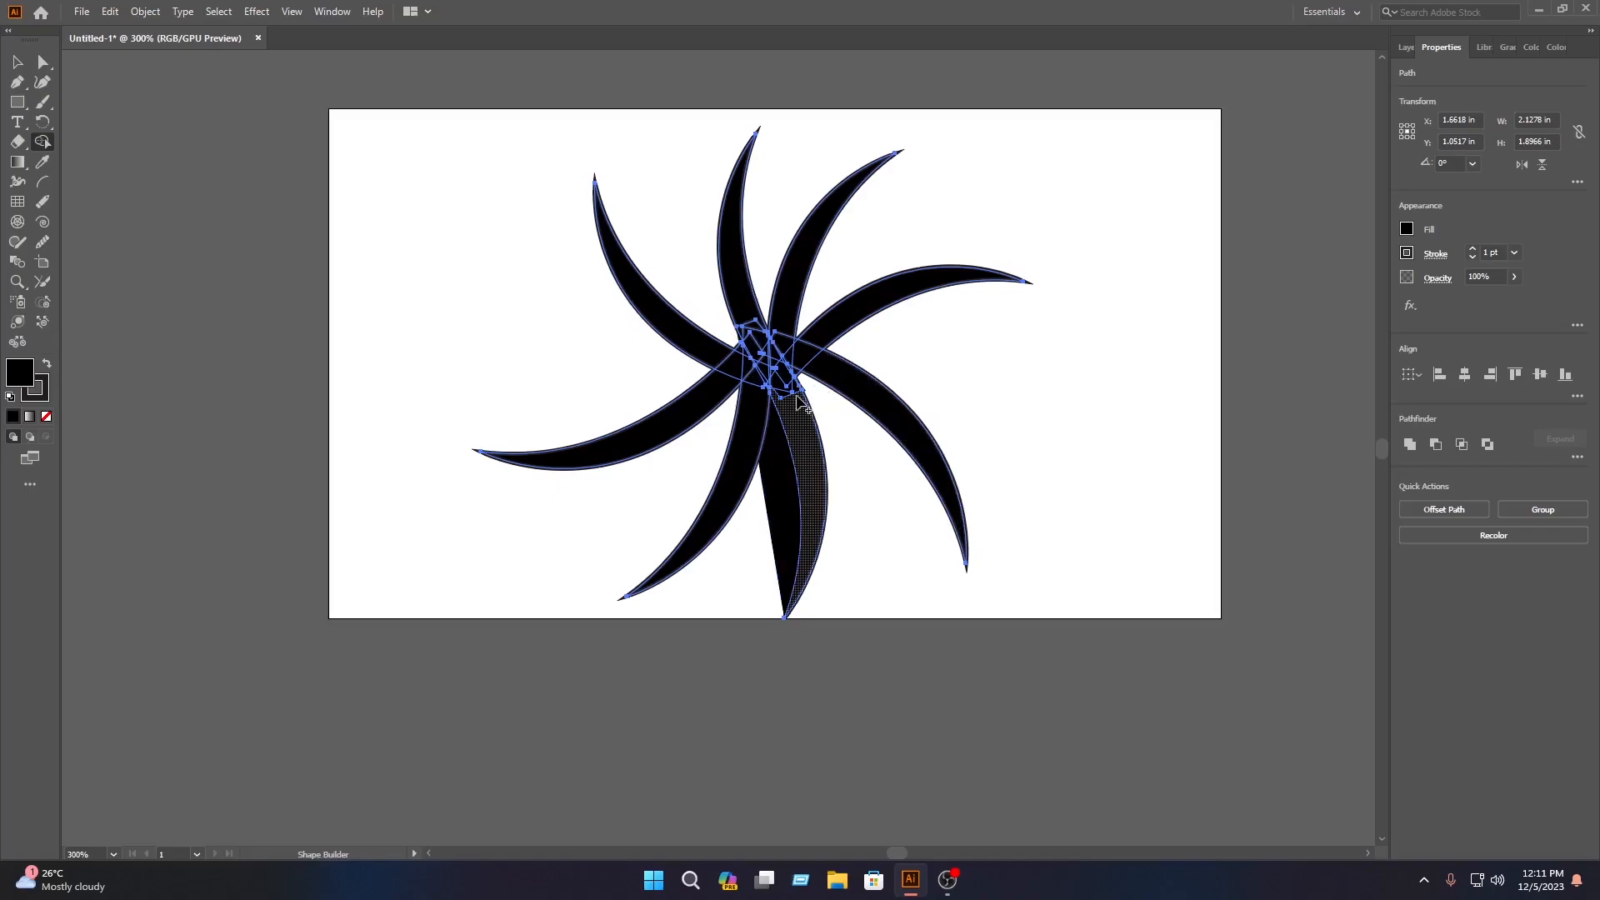
click(767, 506)
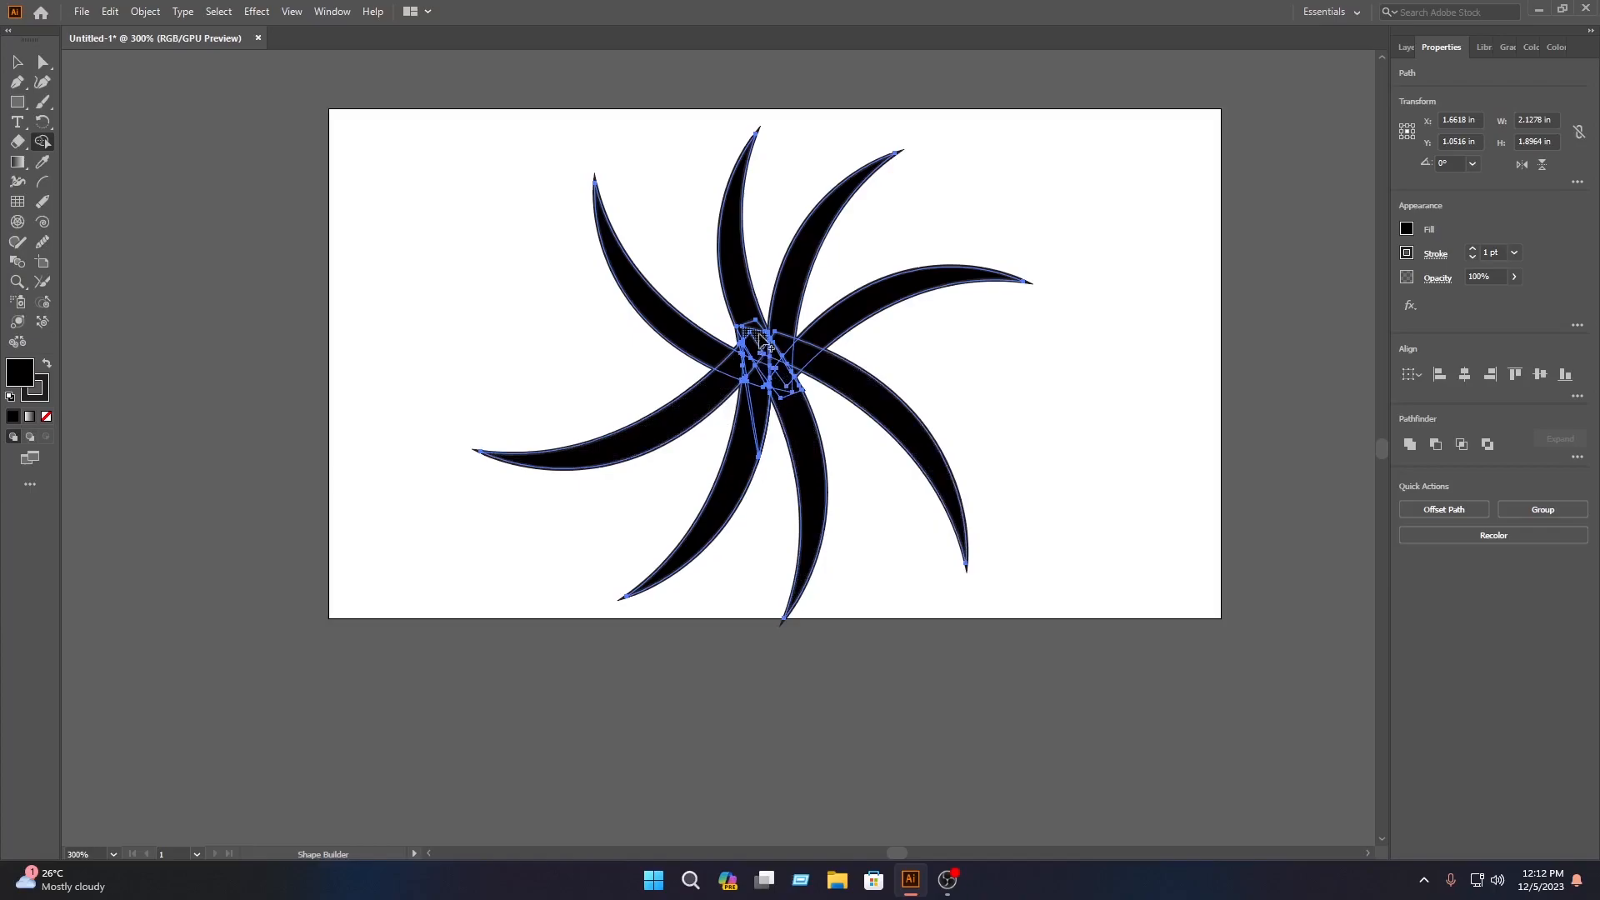
Step: Merge the overlapping regions and small leftover slivers at the pinwheel's hub into one shape with Shape Builder
mouse_move(748, 318)
mouse_down()
mouse_move(763, 385)
mouse_move(798, 390)
mouse_move(741, 342)
mouse_up()
scroll(759, 442, up, 4)
drag(759, 442, 706, 377)
scroll(858, 100, up, 3)
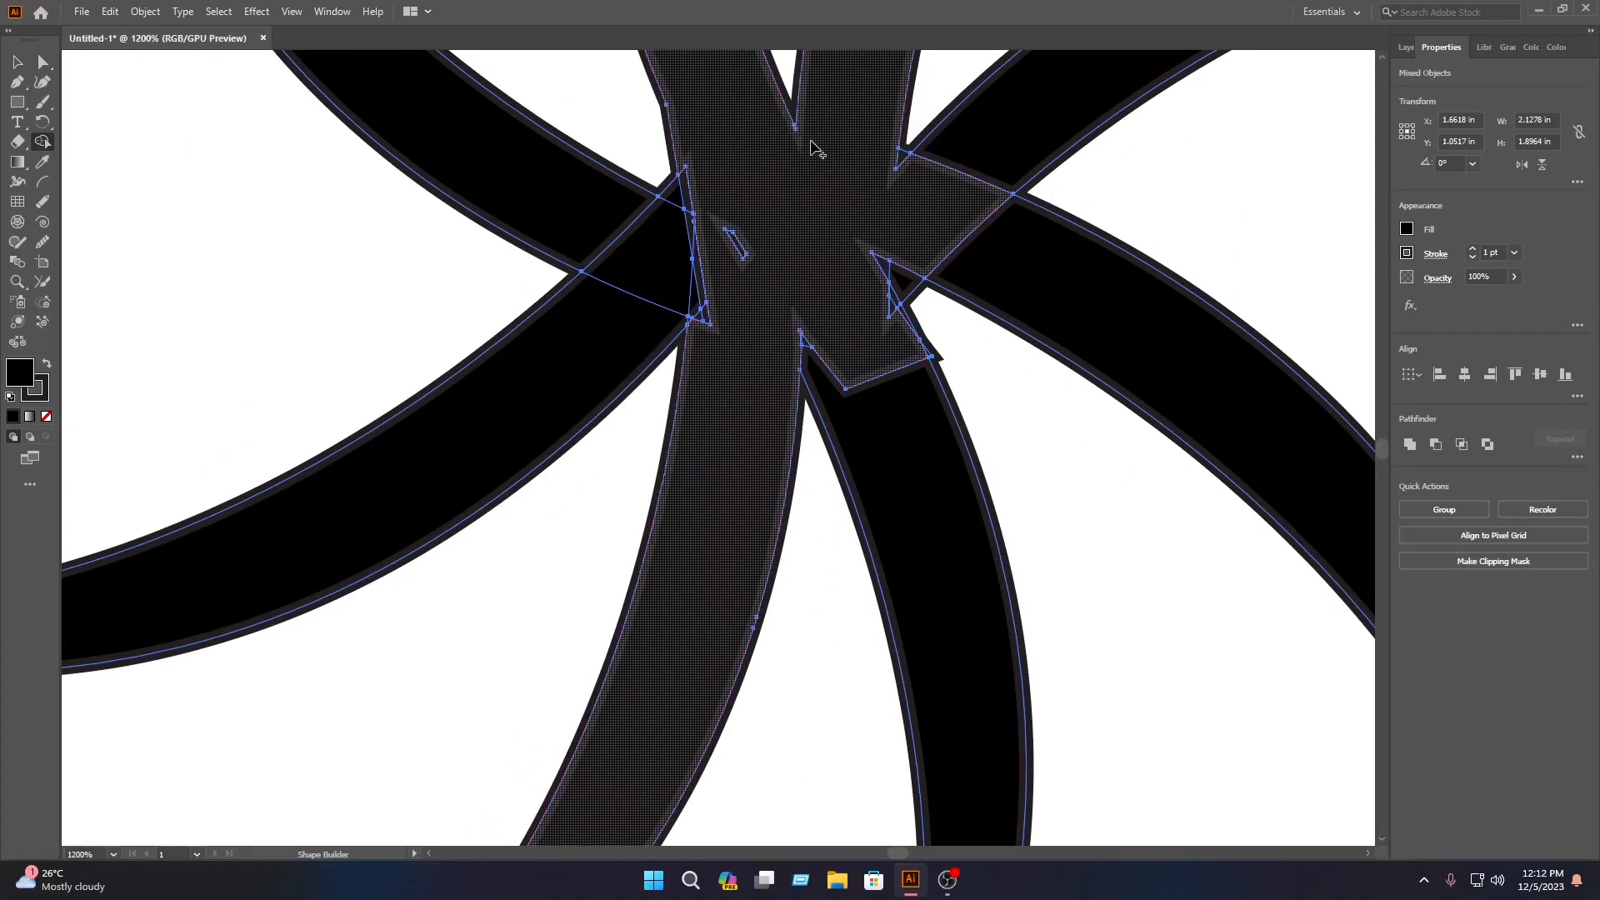
drag(747, 200, 704, 314)
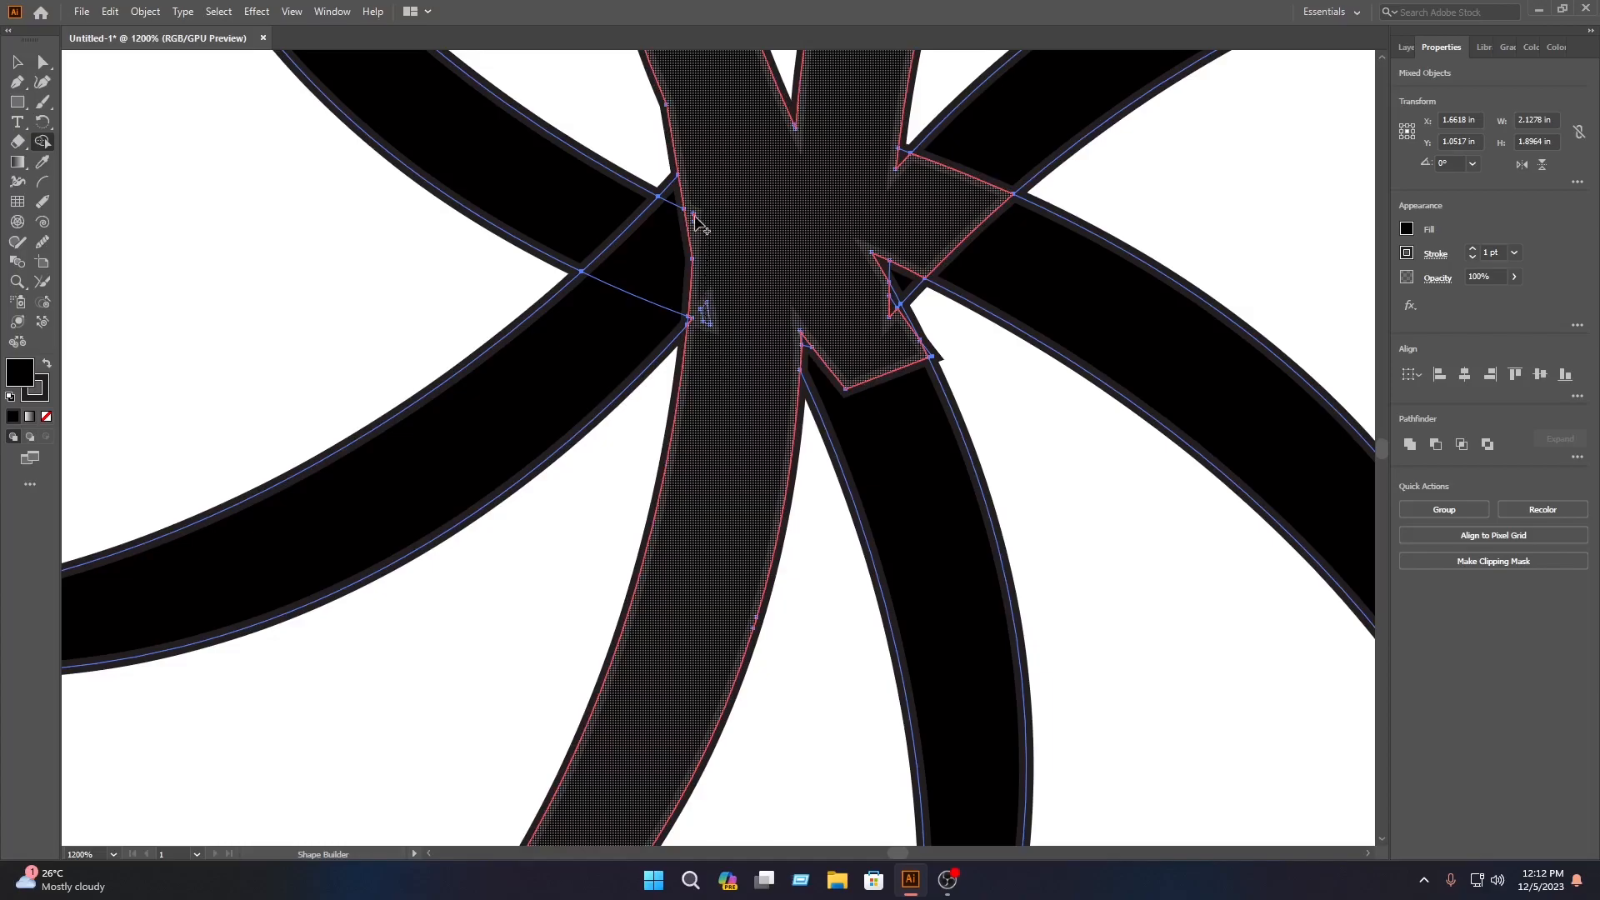
scroll(908, 250, down, 3)
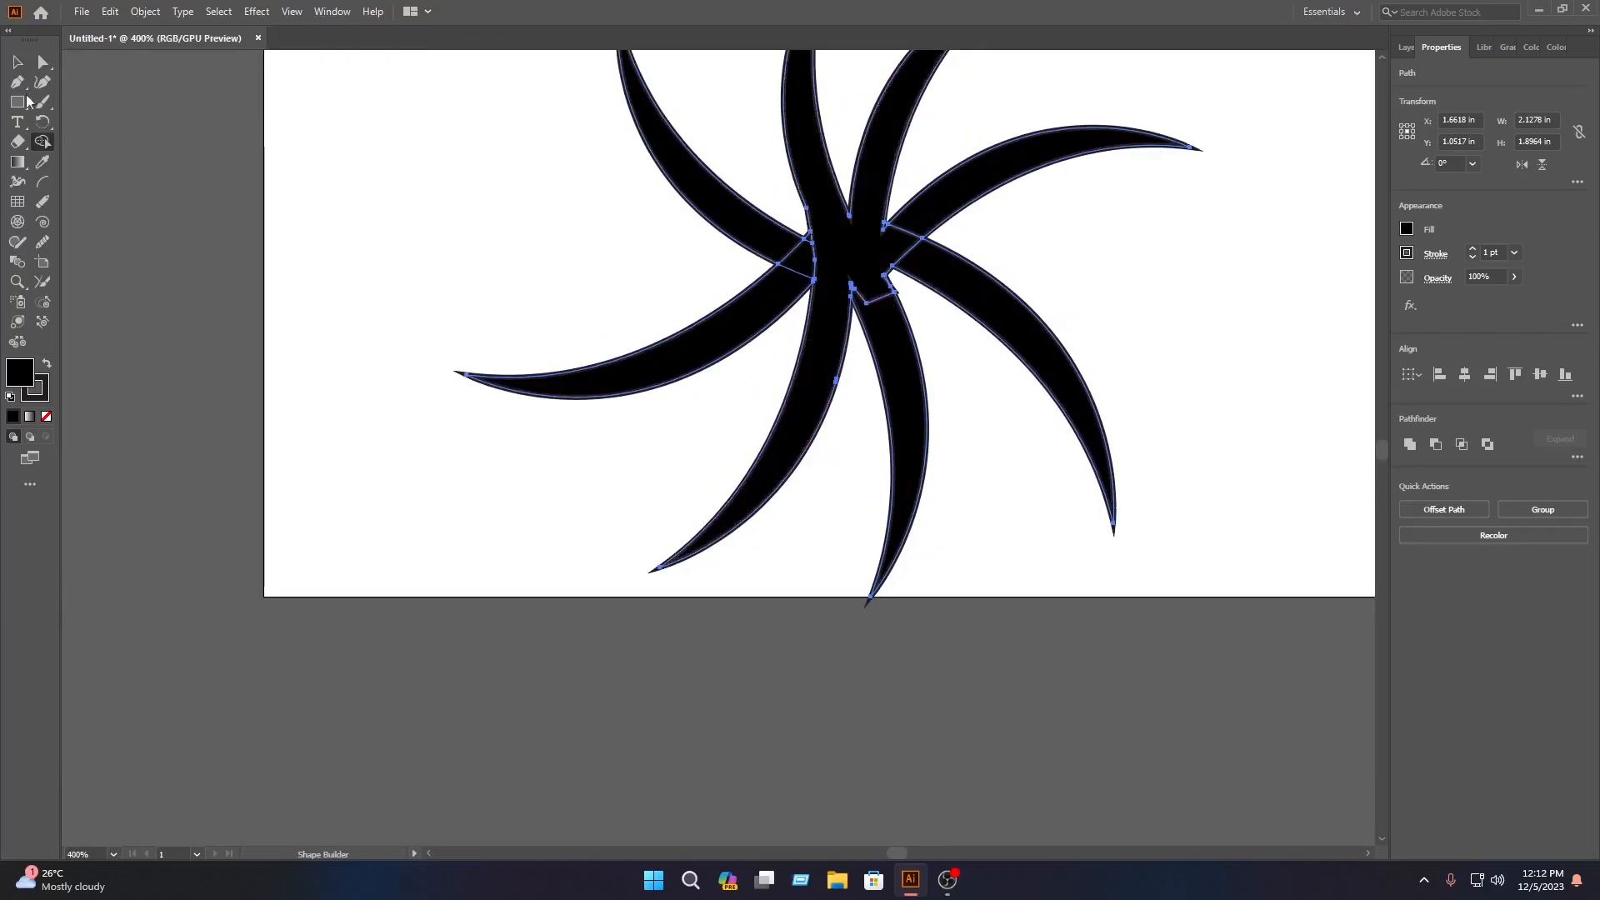
Step: Reselect the whole pinwheel and remove the small spur protruding at the hub's lower right with Shape Builder
click(10, 65)
drag(1292, 286, 1138, 391)
click(1141, 394)
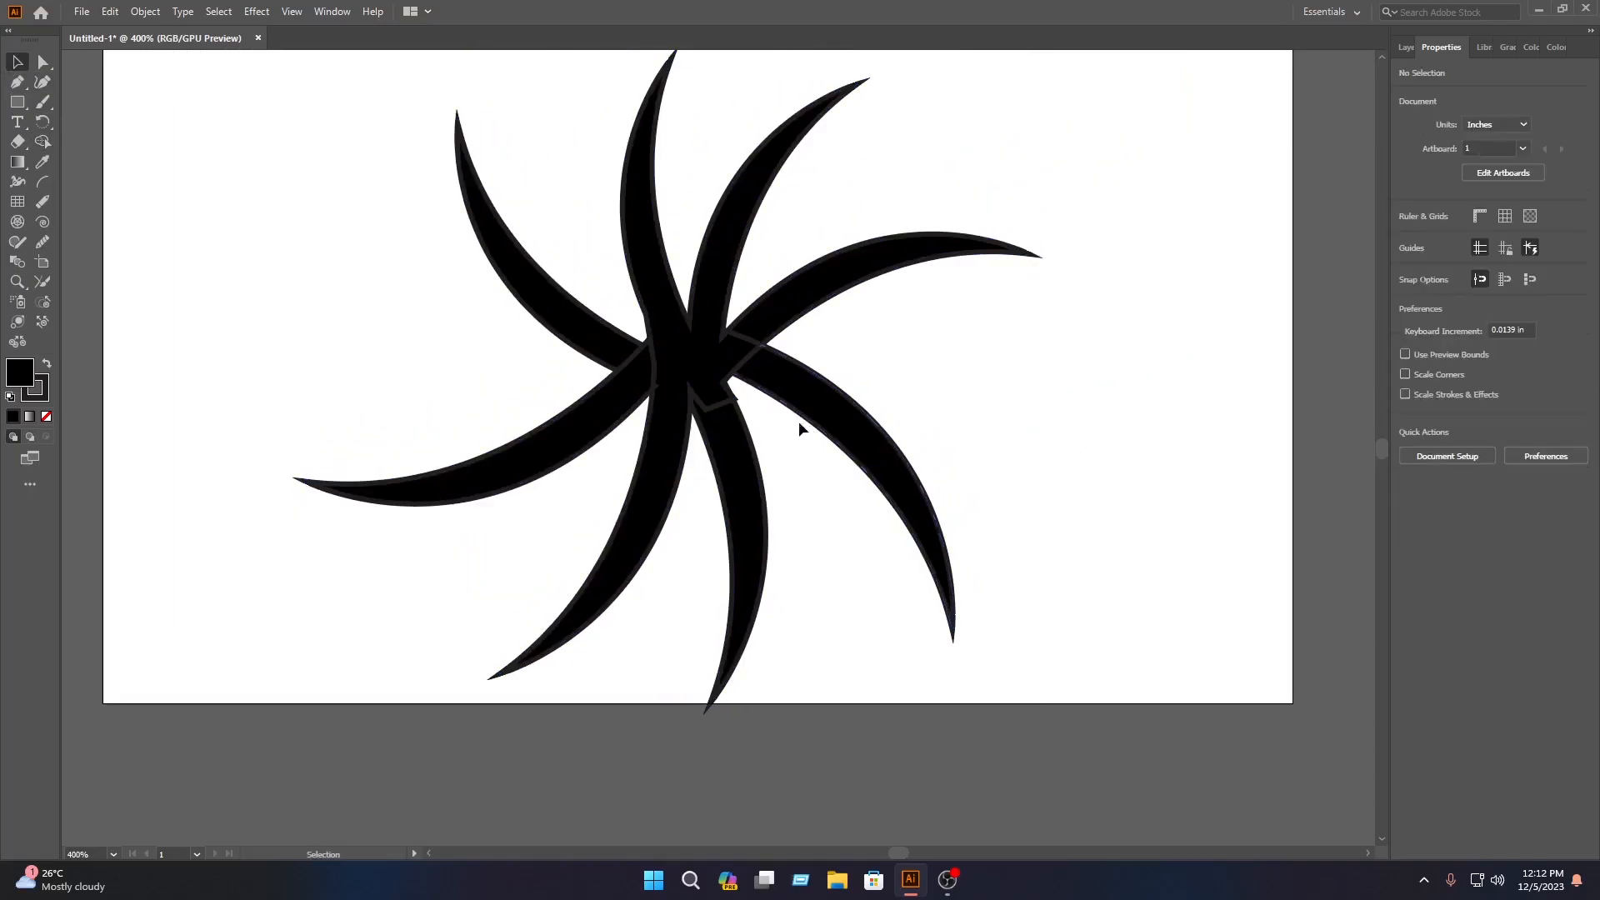
drag(1137, 566, 490, 202)
click(41, 143)
scroll(777, 423, up, 7)
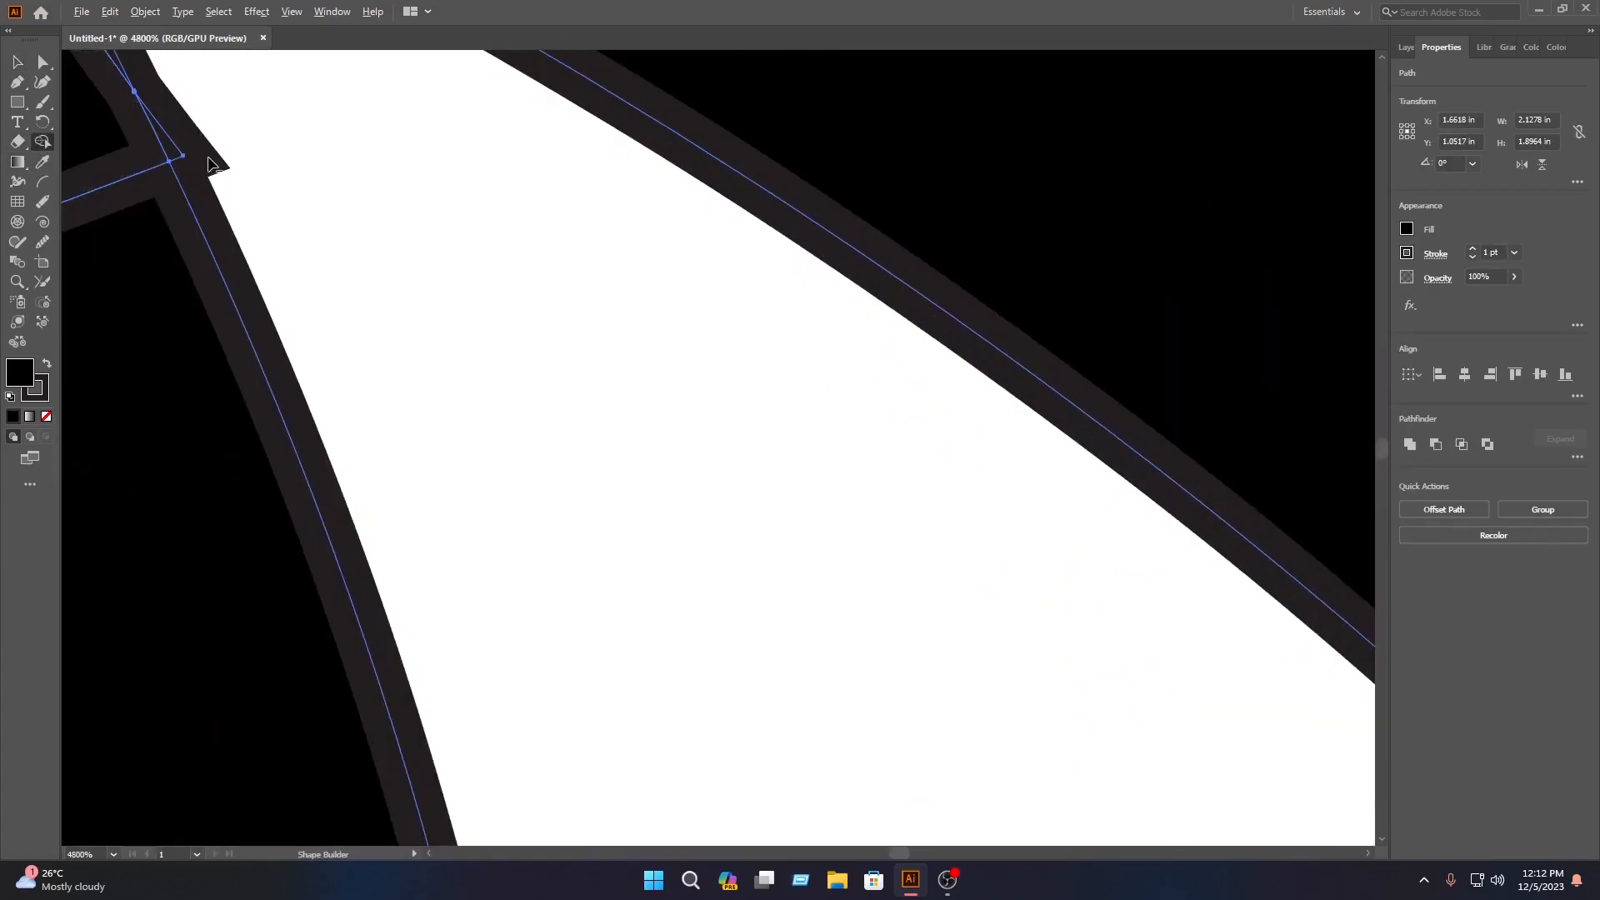
scroll(225, 179, up, 1)
alt+click(225, 198)
scroll(303, 192, down, 8)
Step: Scale the whole pinwheel proportionally to about 1.64 × 1.46 in and move it to the middle of the artboard
click(15, 63)
click(615, 233)
drag(611, 242, 1006, 491)
drag(1052, 744, 250, 97)
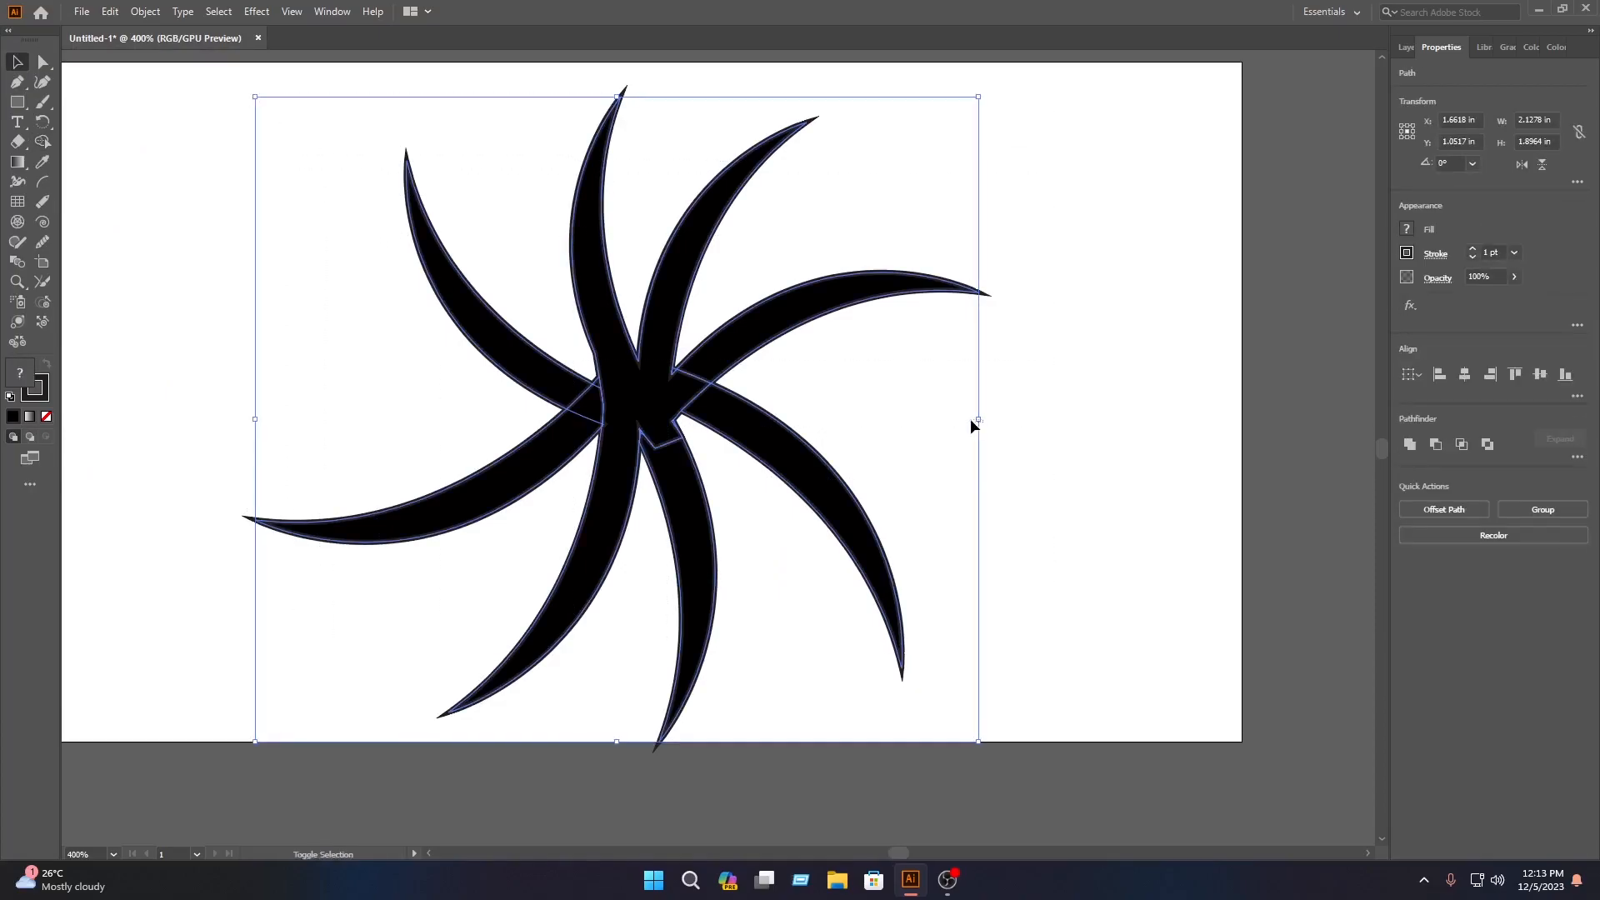
drag(976, 420, 810, 408)
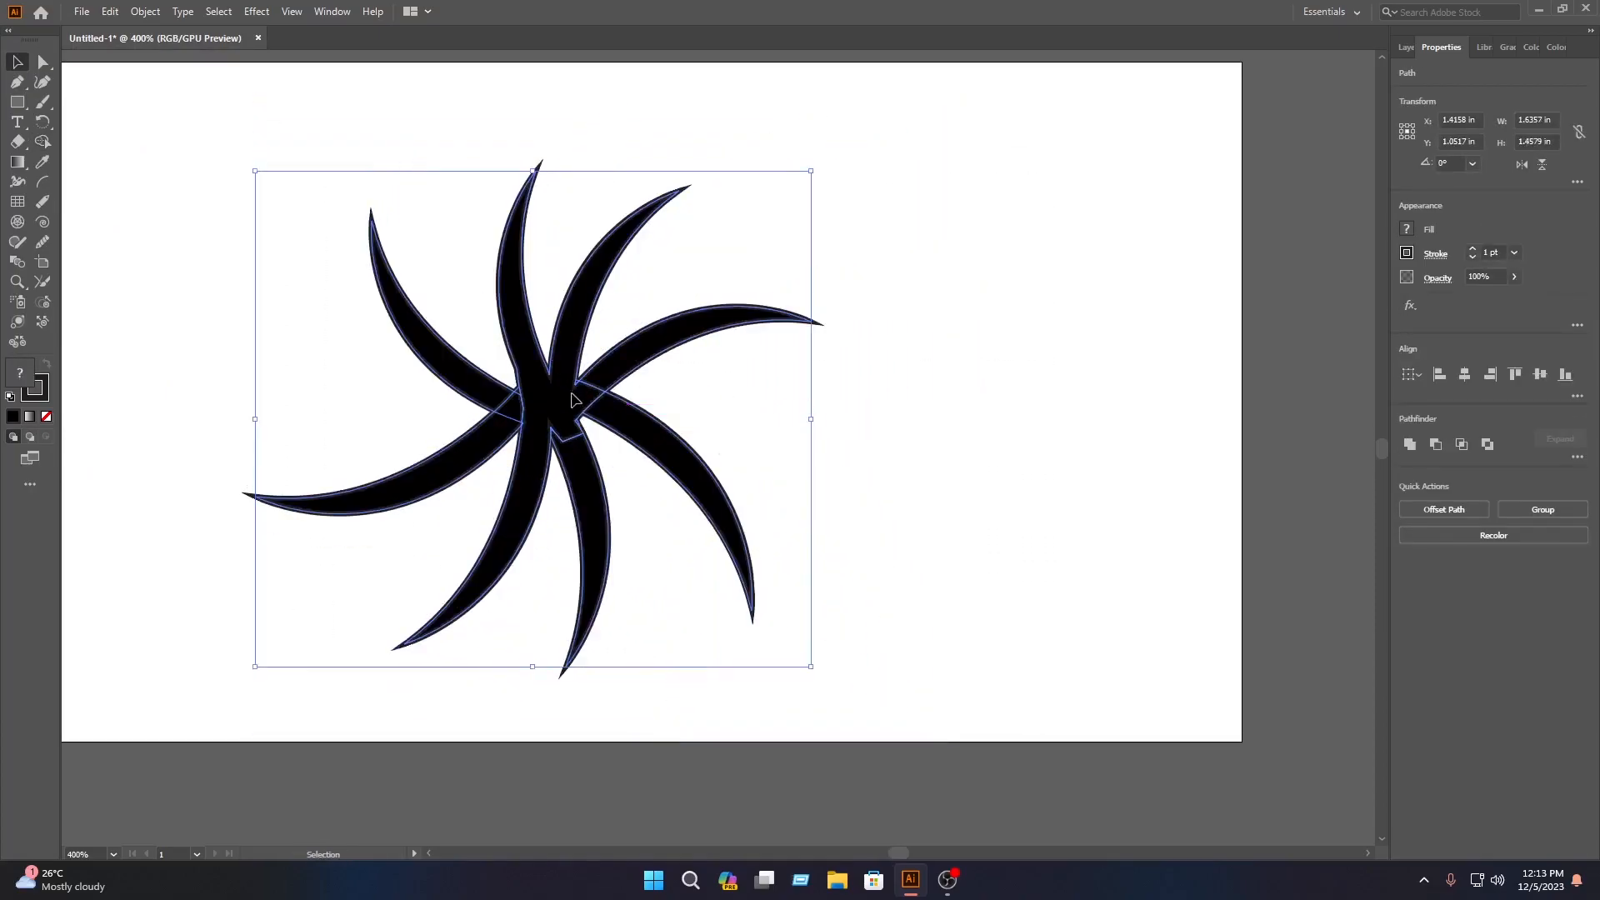
drag(579, 404, 680, 382)
click(973, 402)
drag(954, 423, 1040, 447)
Step: Draw a circle about 1.36 in across with the Ellipse tool over the pinwheel's upper-left part
right_click(16, 102)
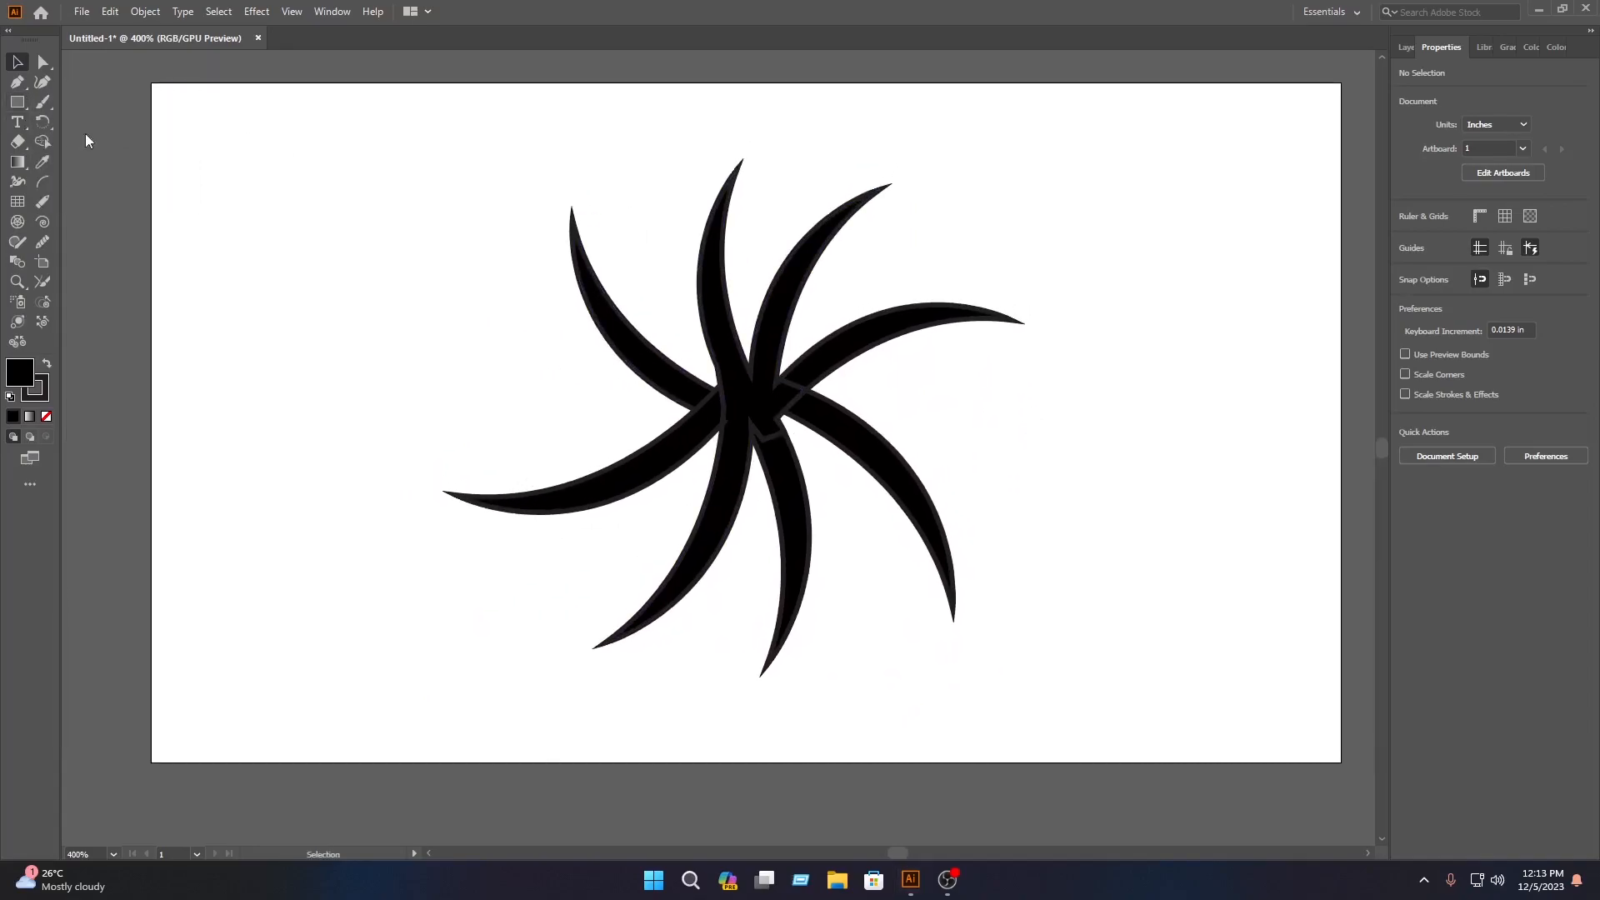
right_click(17, 102)
click(92, 122)
drag(413, 136, 875, 598)
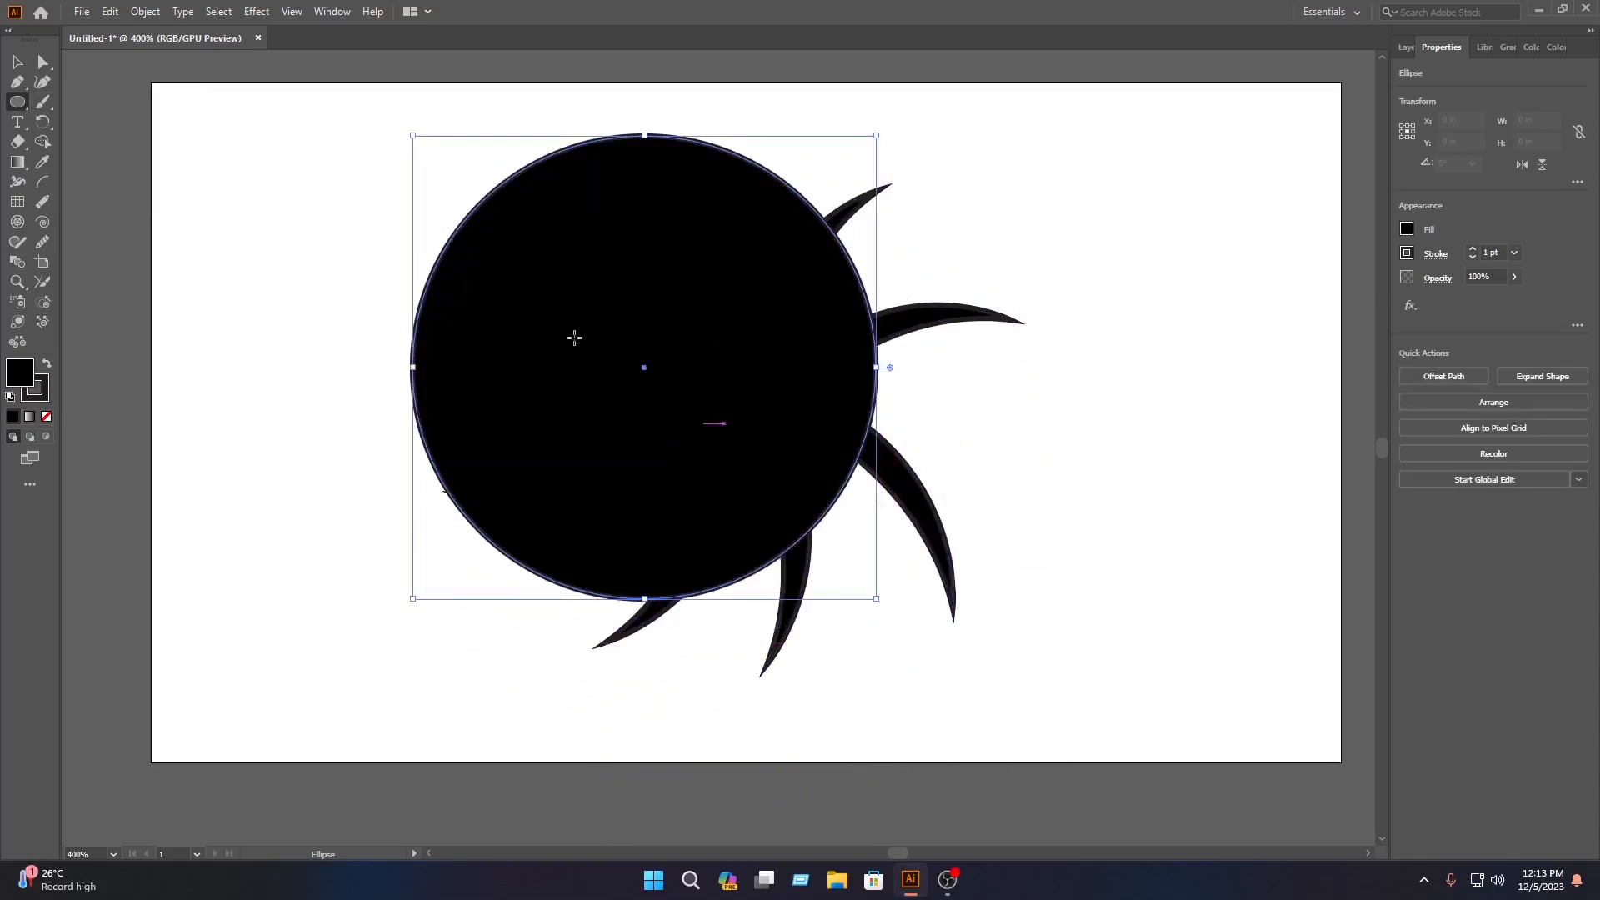
Step: Give the circle a white FFFFFF fill and a 6 pt stroke
double_click(25, 375)
drag(585, 333, 566, 324)
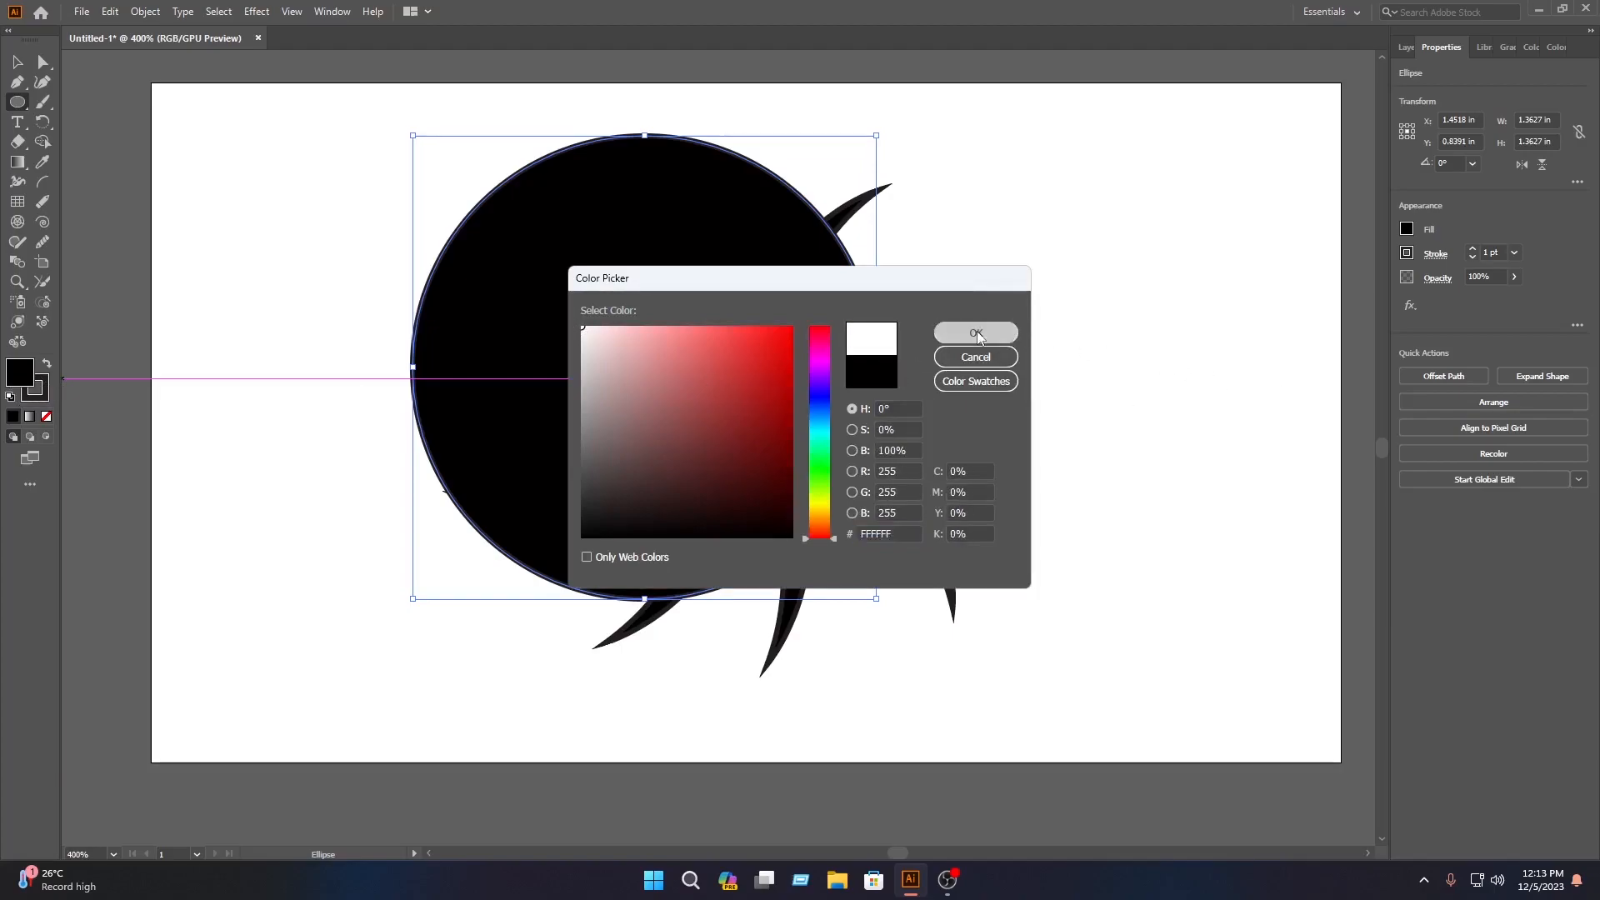
click(976, 332)
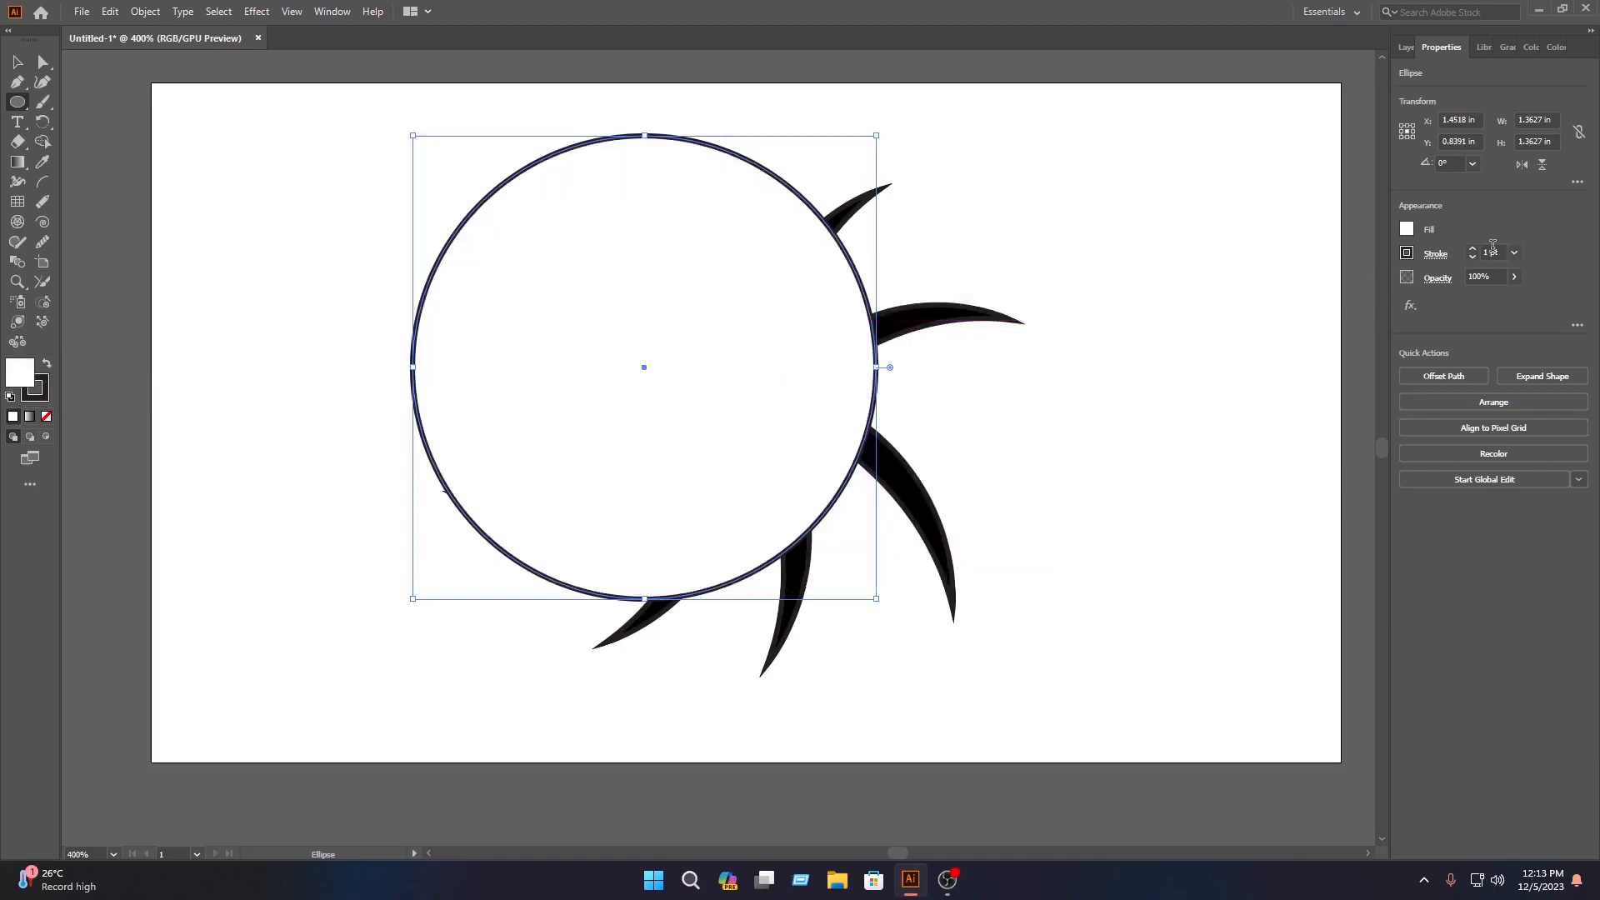
click(1406, 254)
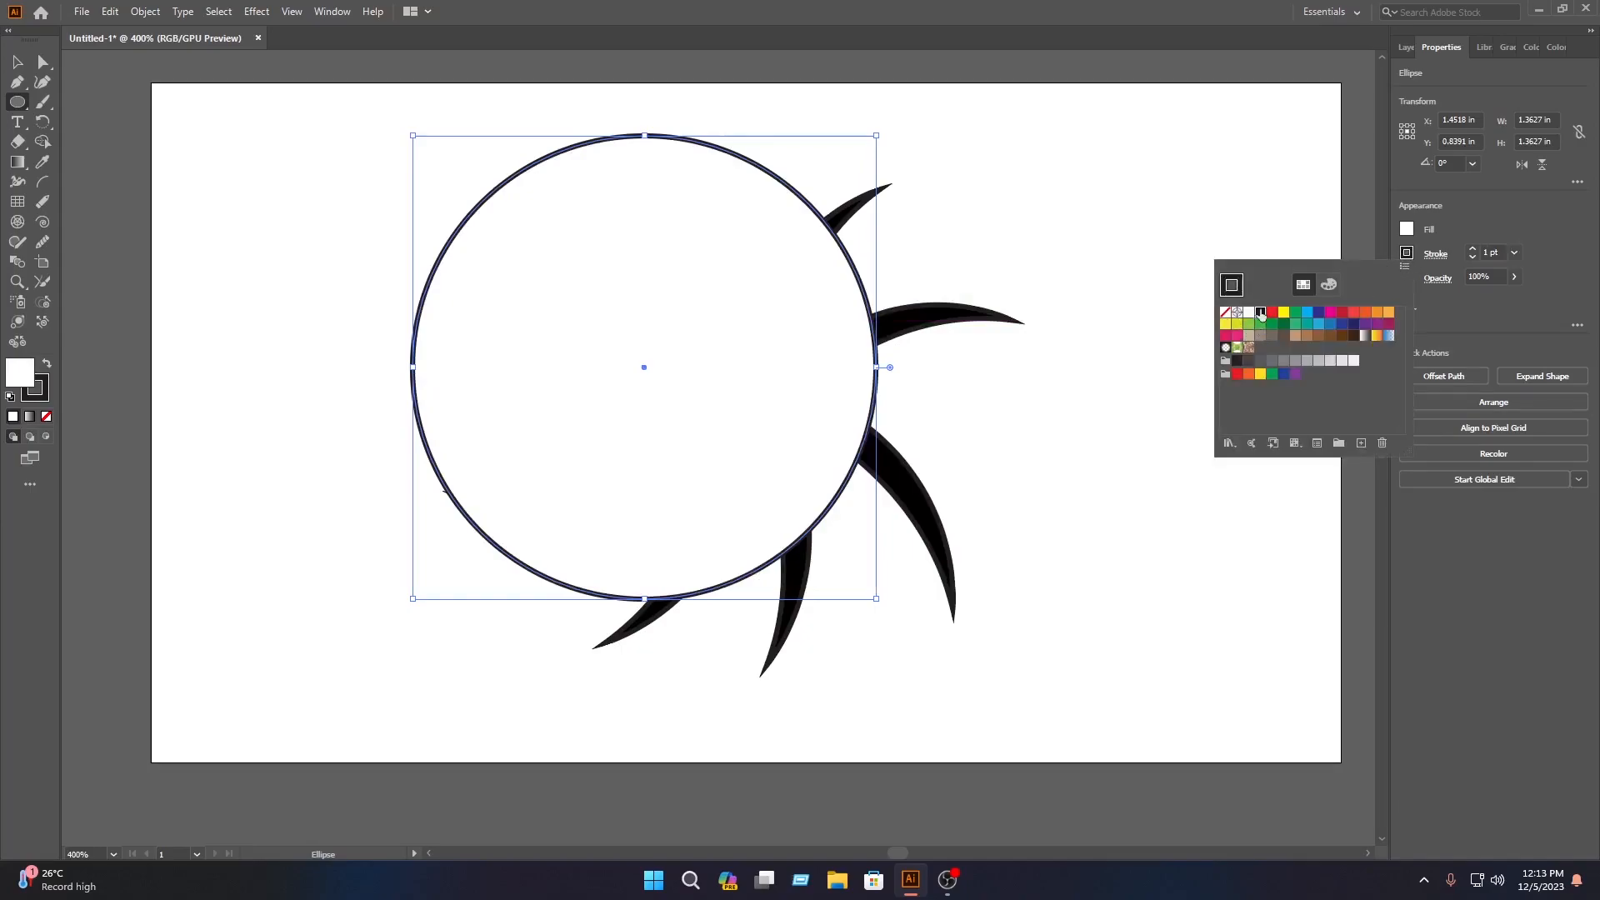
click(1514, 253)
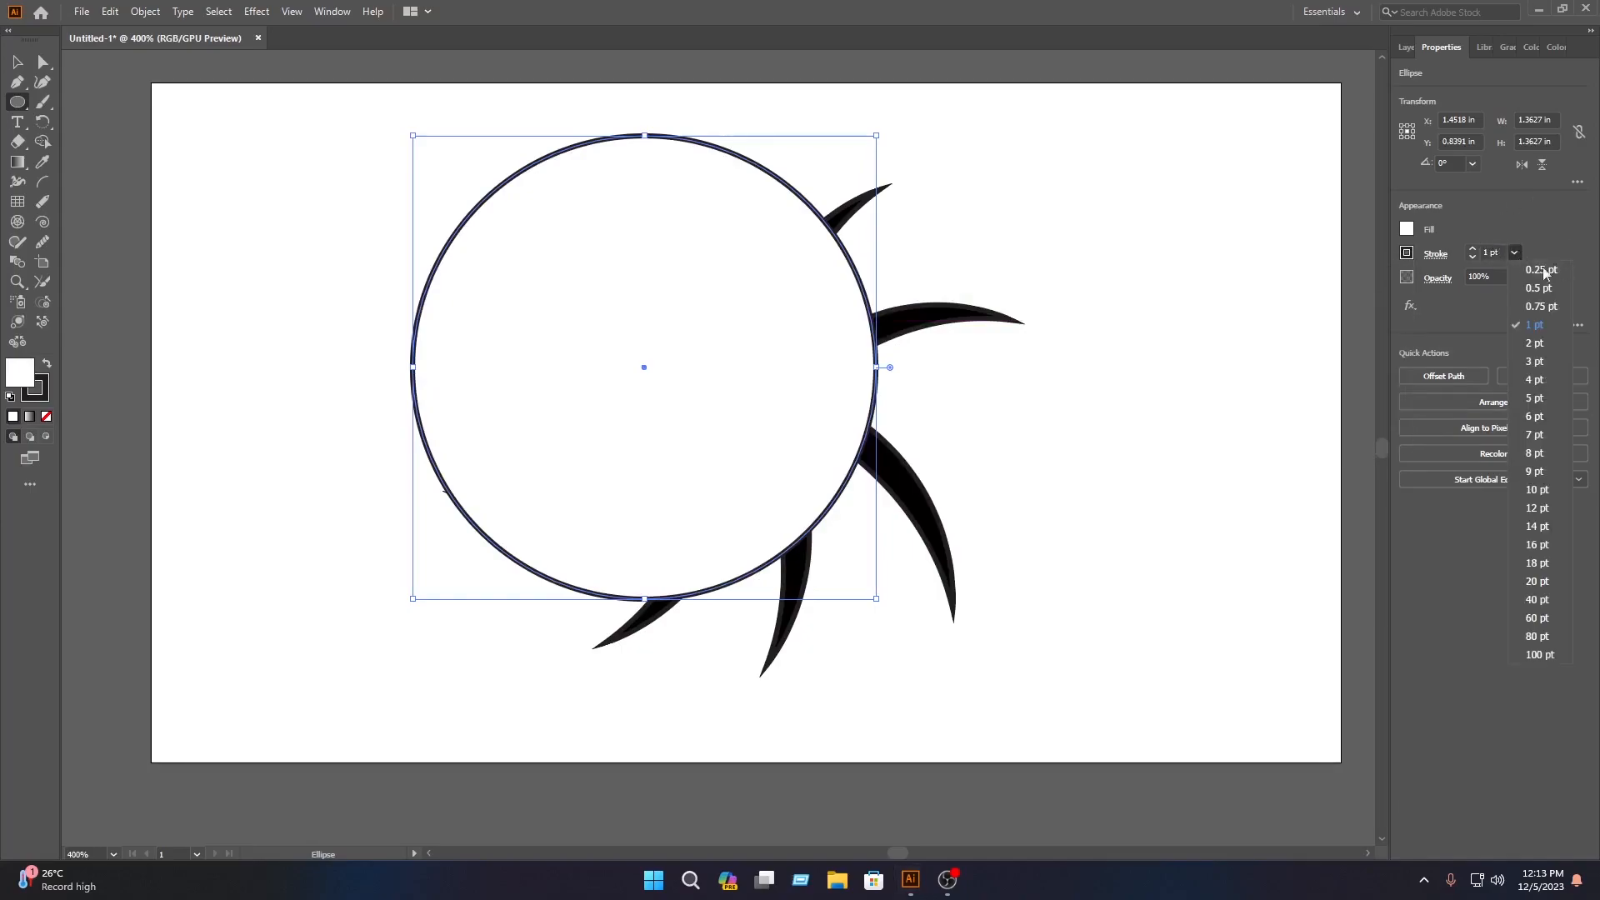
click(1540, 417)
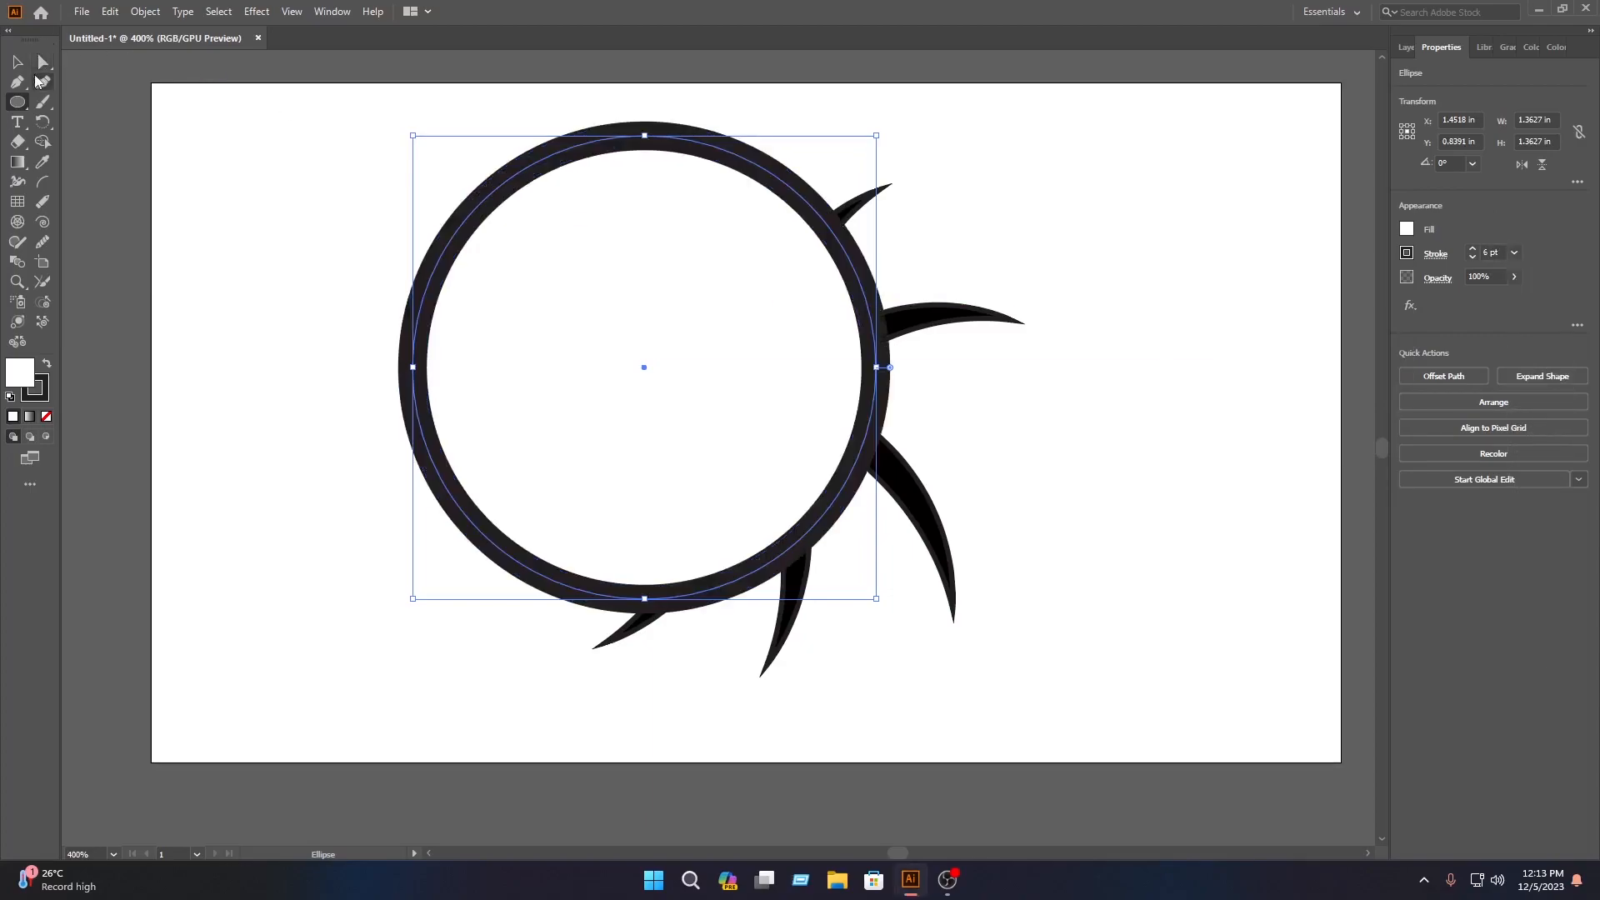
Step: Centre the circle over the pinwheel and send it to the back, behind the blades
click(17, 65)
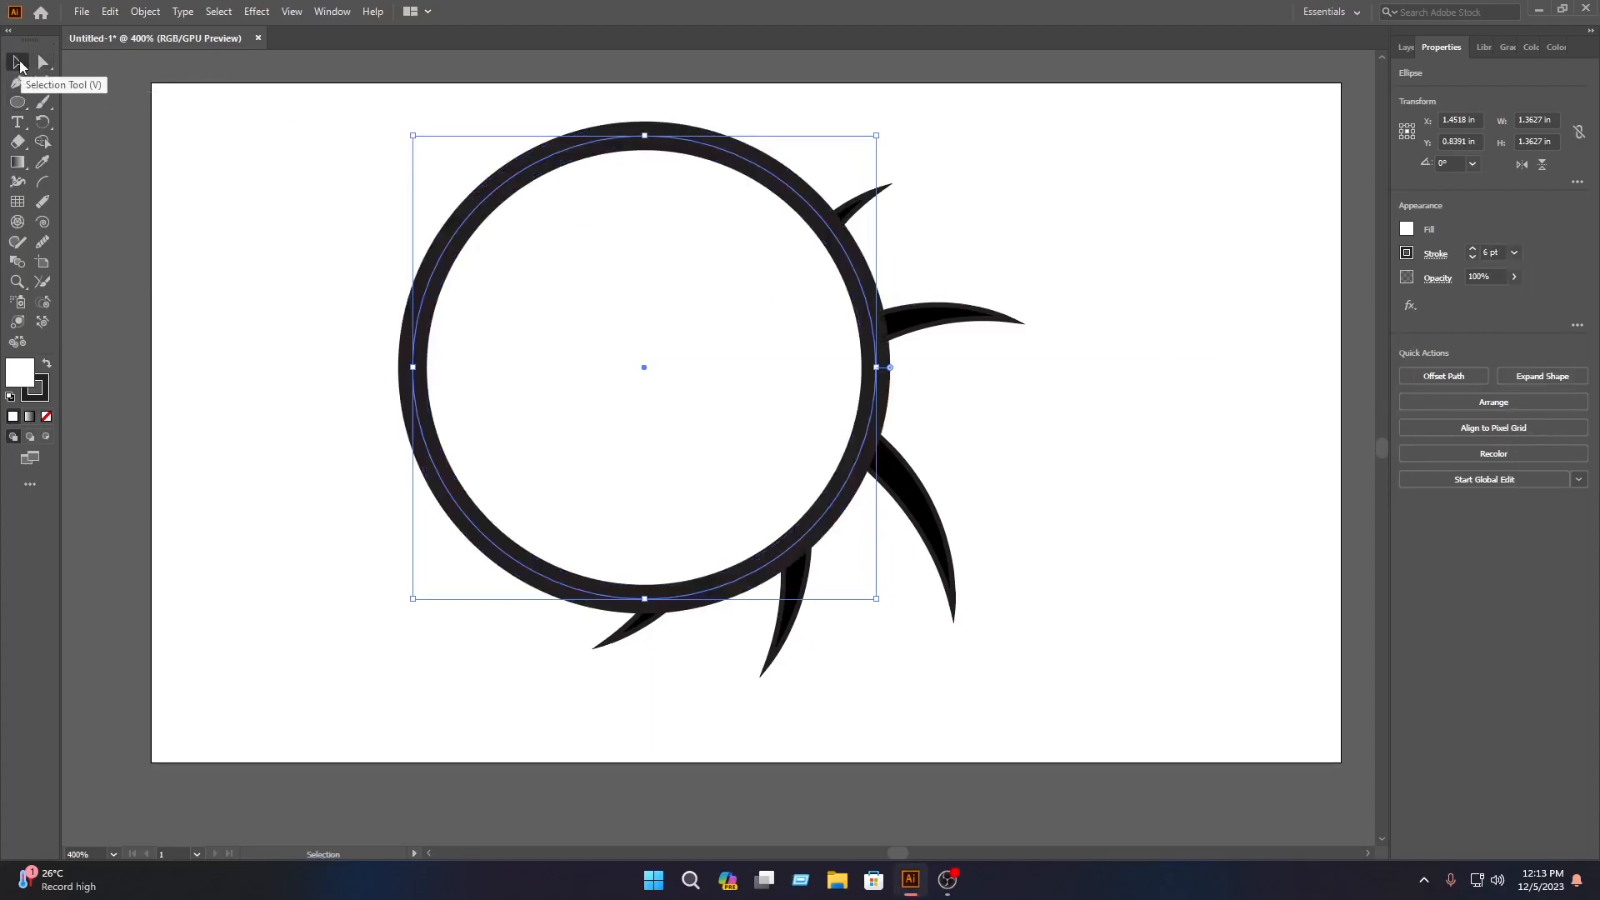
drag(768, 364, 895, 397)
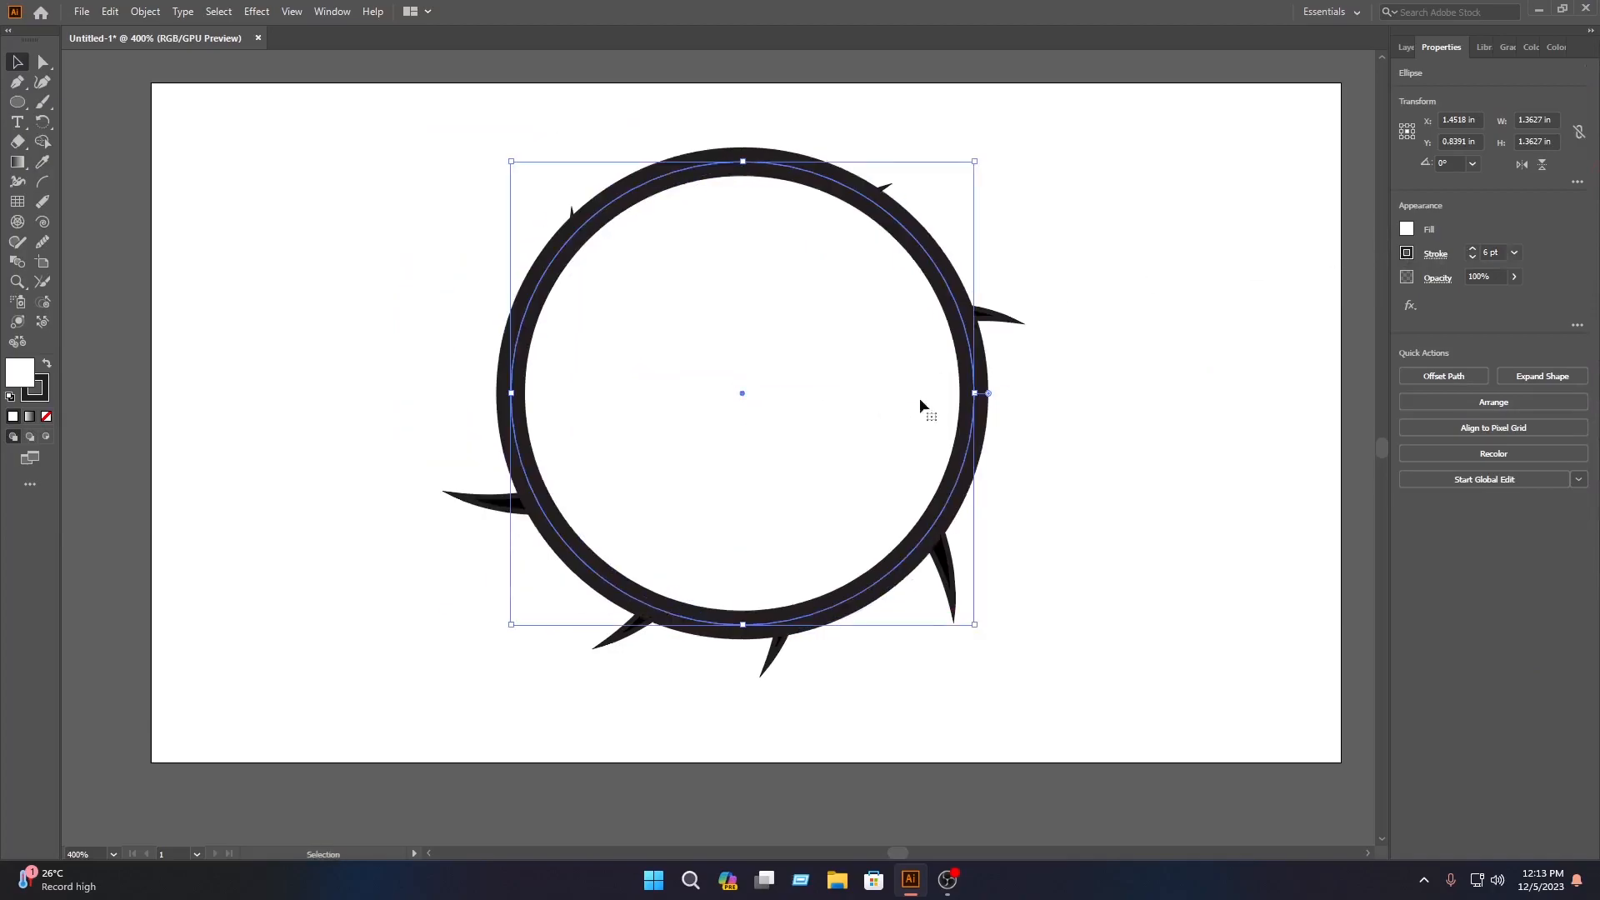
right_click(792, 377)
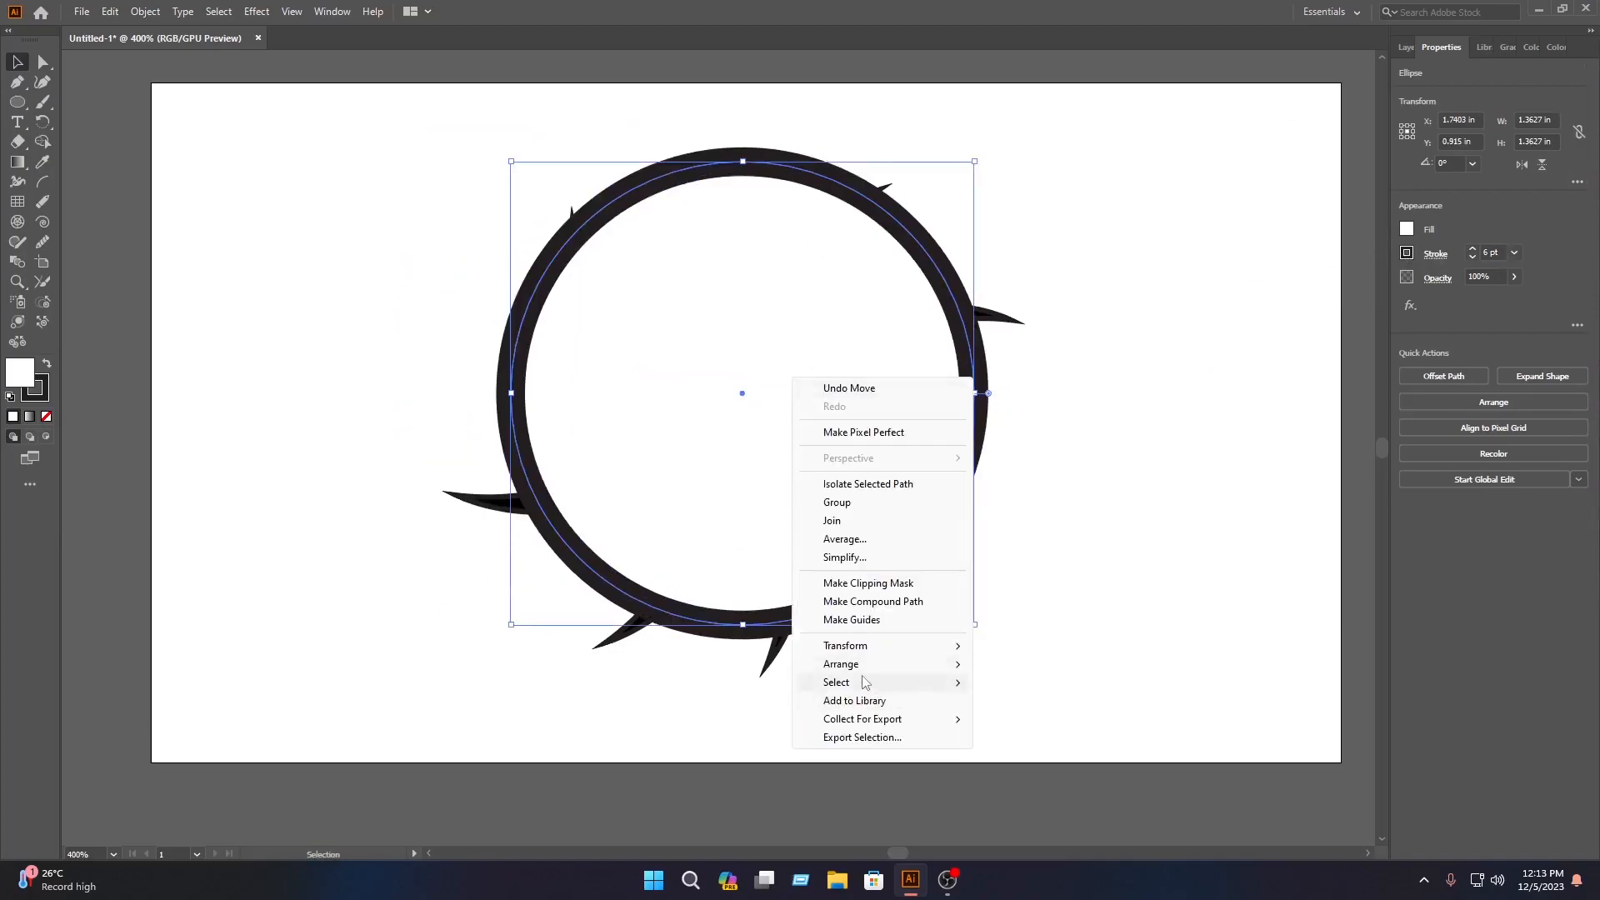
mouse_move(867, 664)
click(1039, 718)
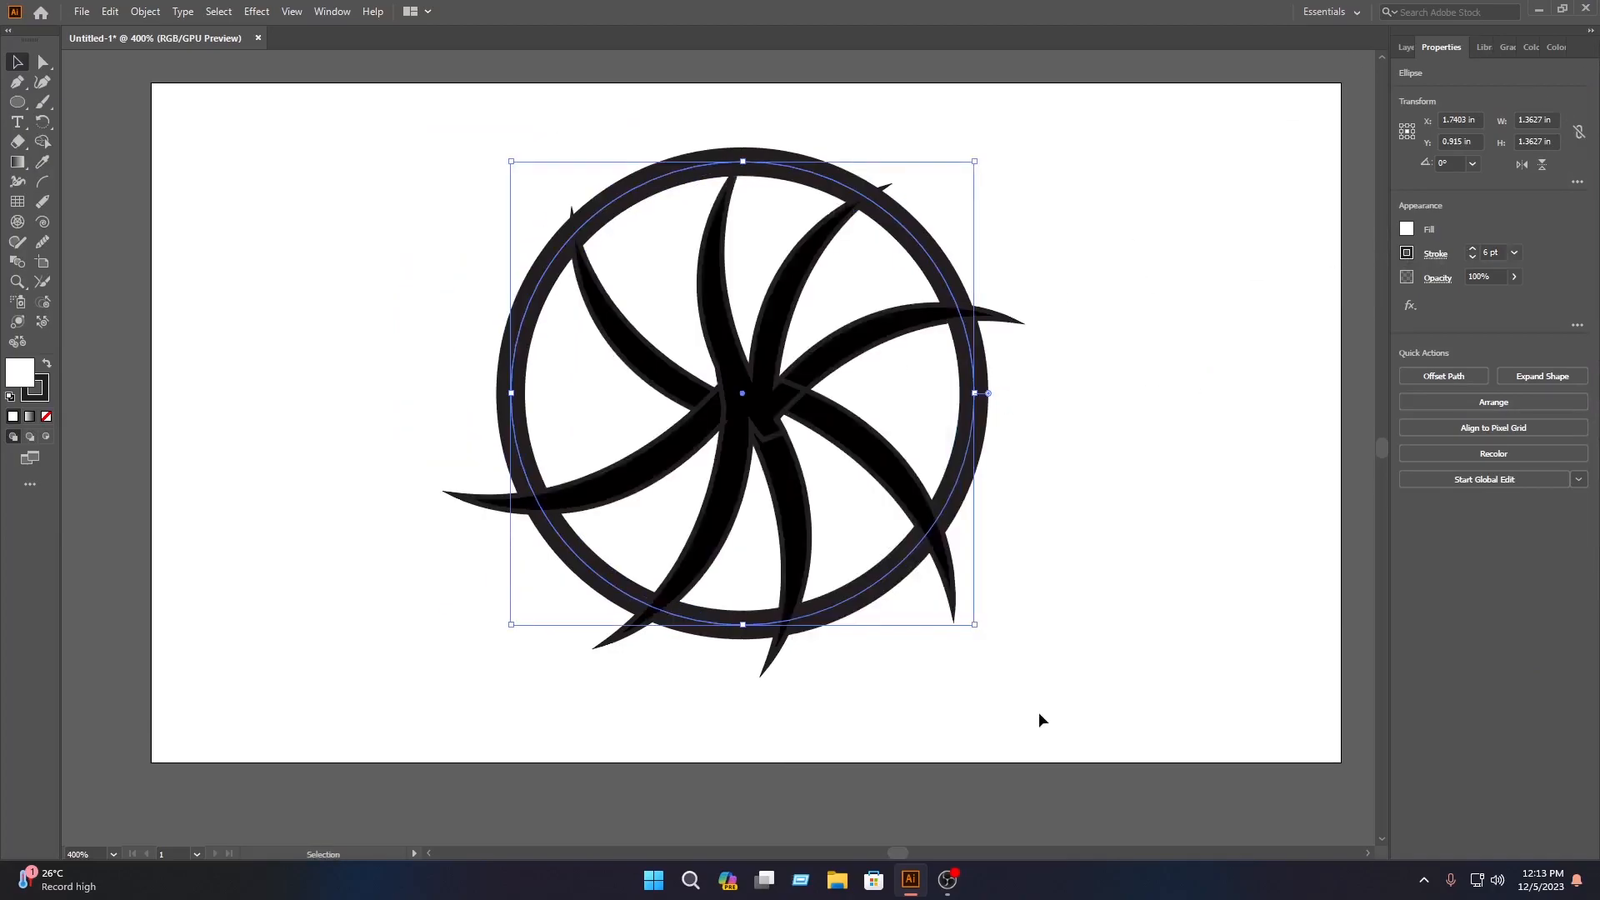
click(1094, 424)
Step: Select the ring and lock its ellipse inside Layer 1
click(924, 508)
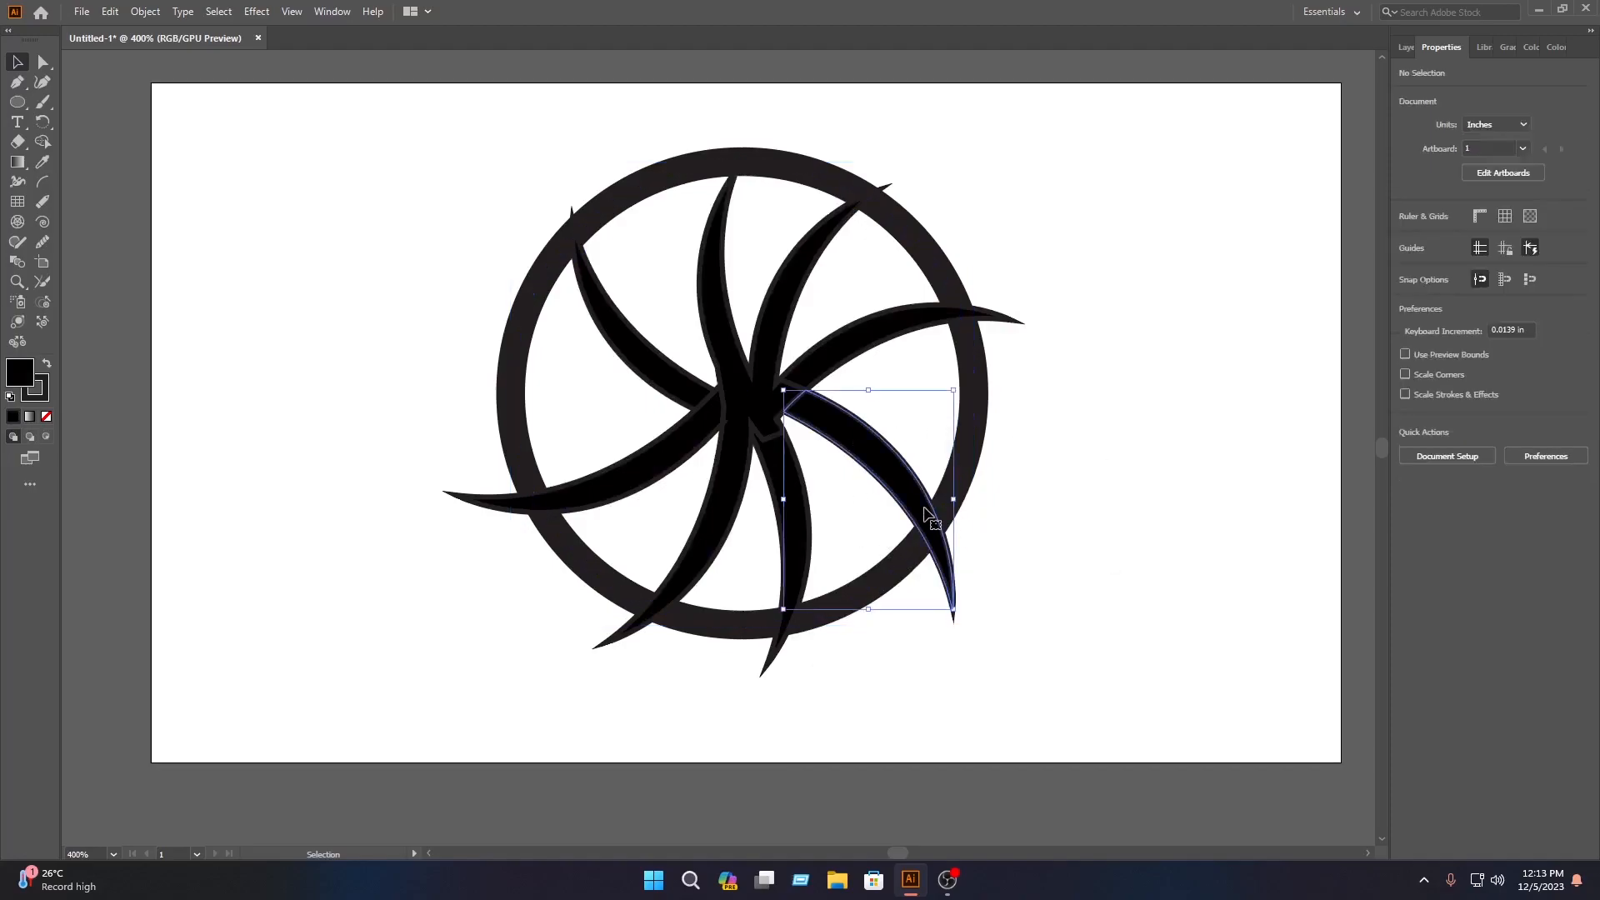
click(981, 389)
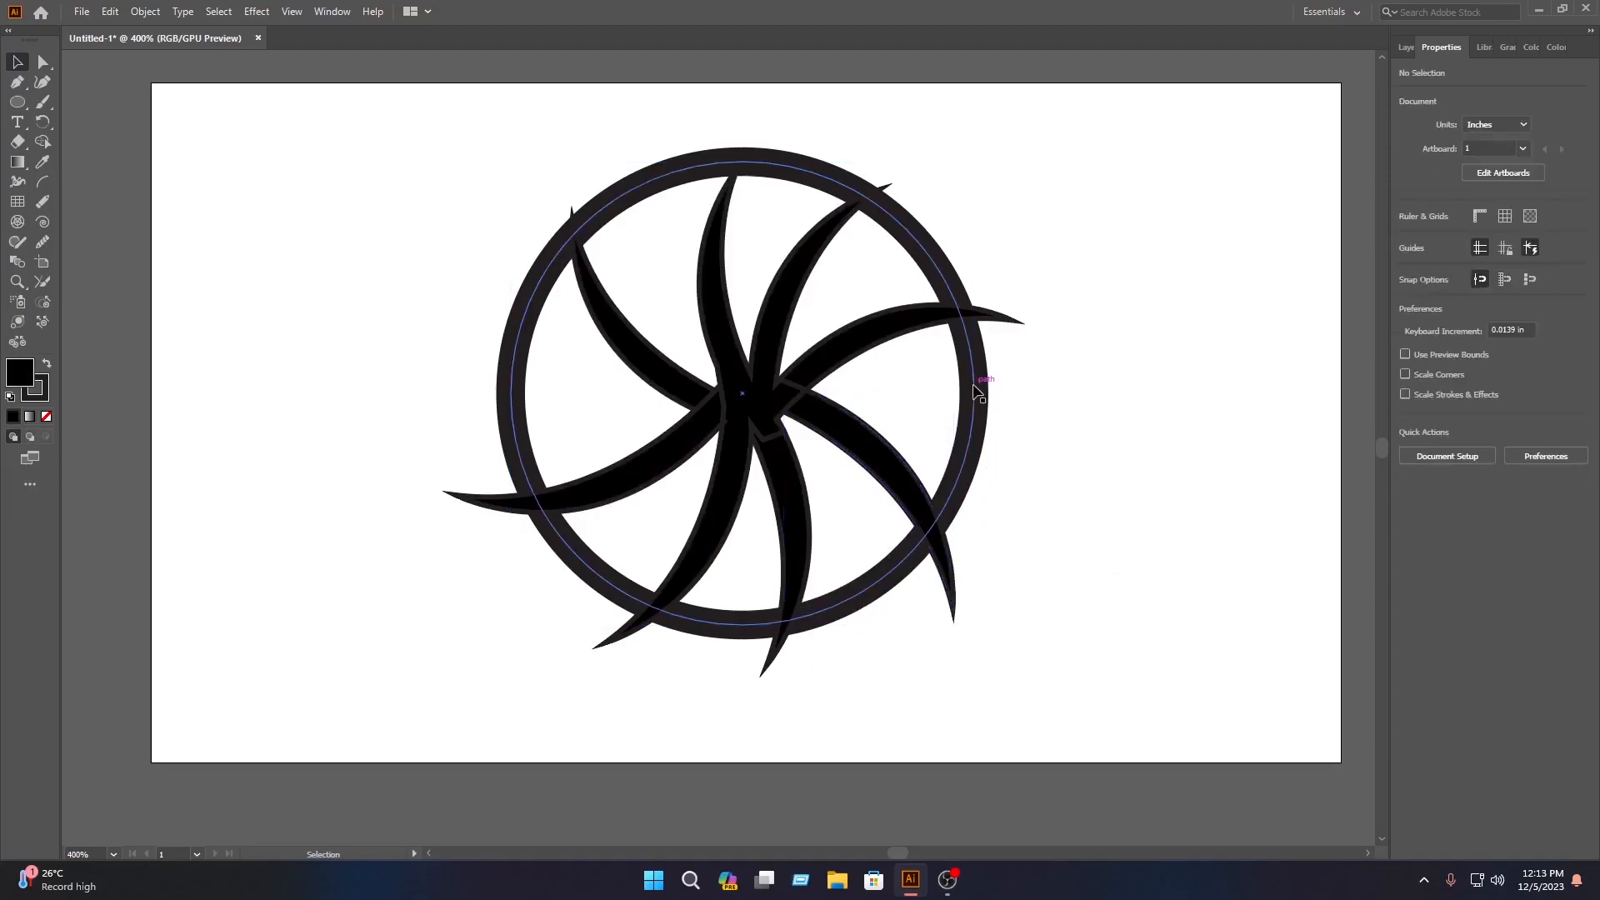
click(1405, 47)
click(1442, 73)
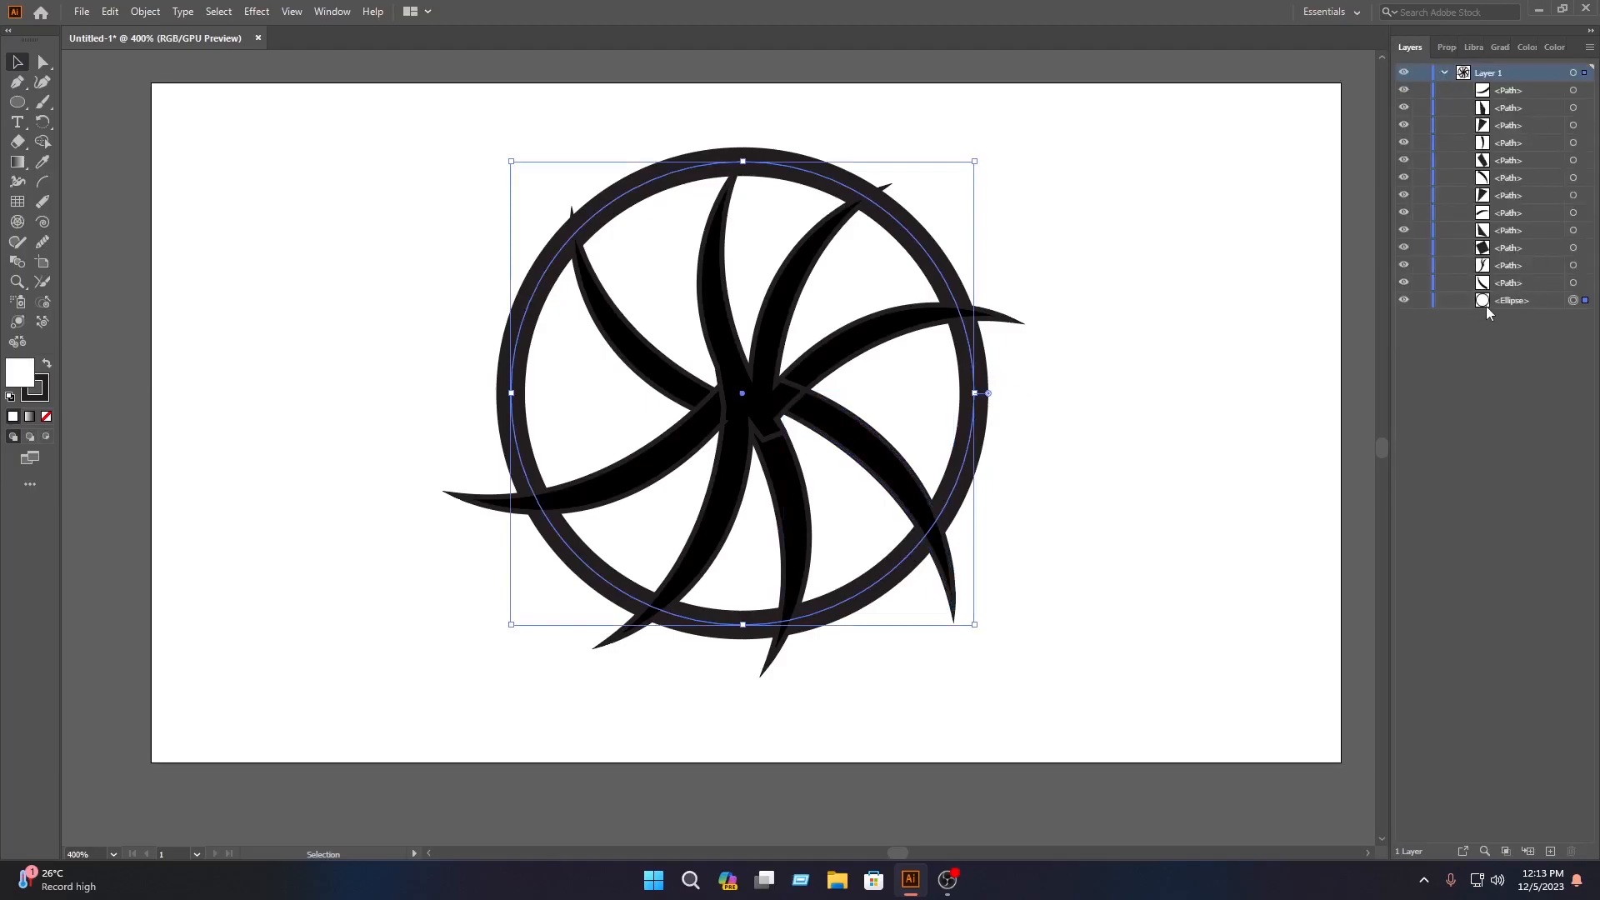
click(1422, 300)
Step: Scale the pinwheel down until every blade tip fits inside the ring, and centre it on the ring's middle
drag(997, 505, 570, 272)
drag(1014, 421, 851, 417)
drag(683, 407, 754, 378)
drag(948, 400, 900, 403)
drag(731, 384, 748, 380)
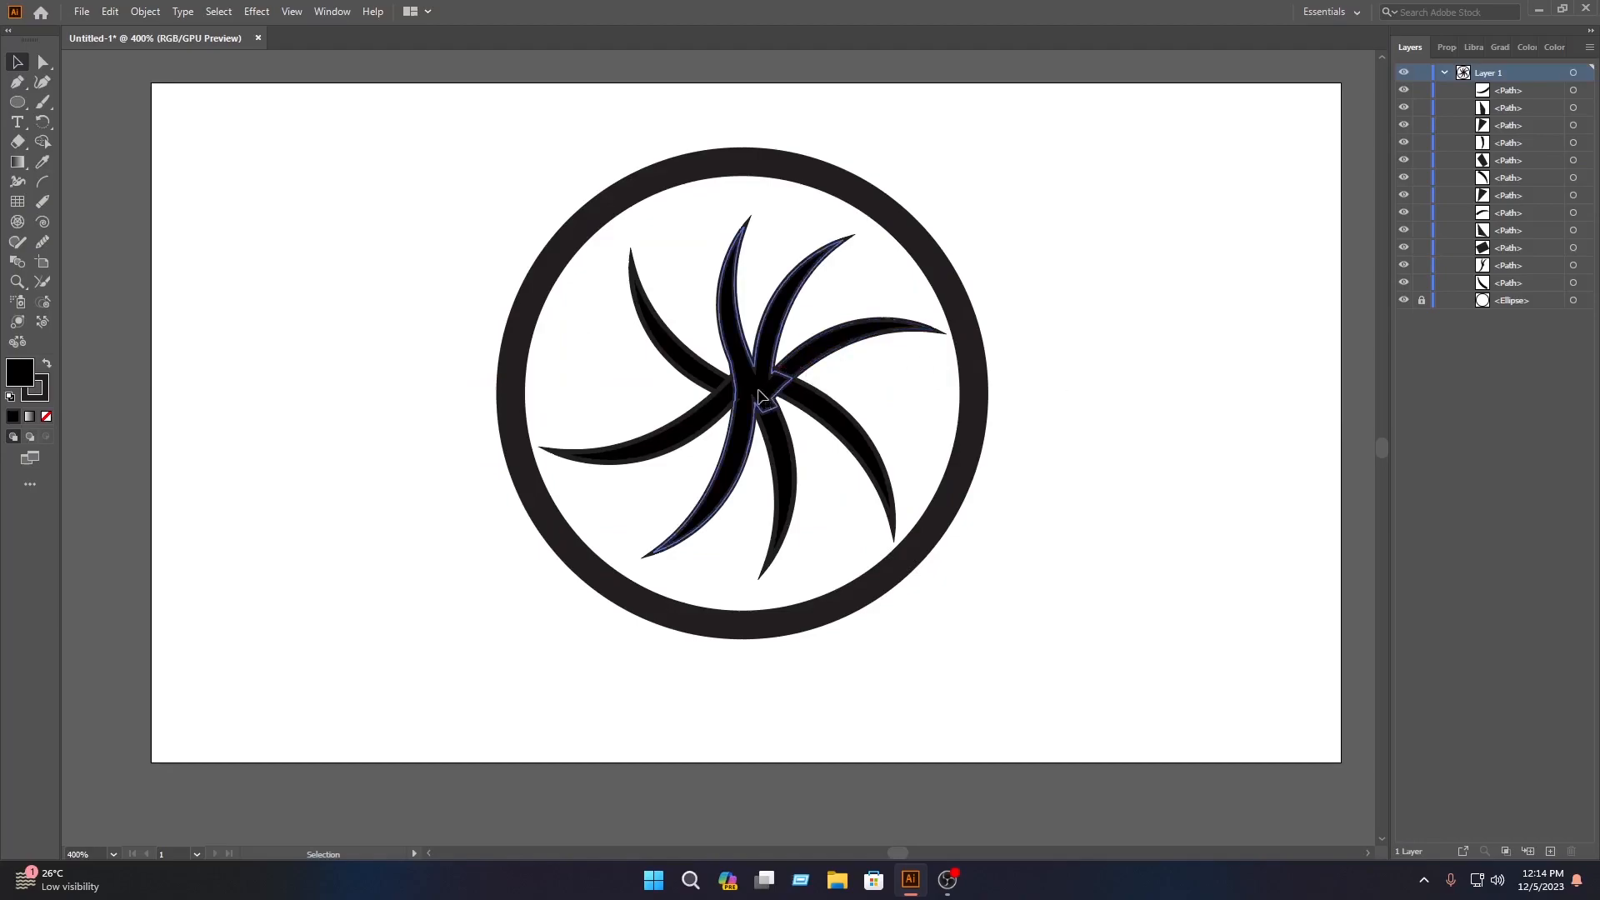
Step: Apply a white-to-black linear gradient to the merged centre shape with its three attached blades
click(759, 395)
click(20, 162)
click(772, 372)
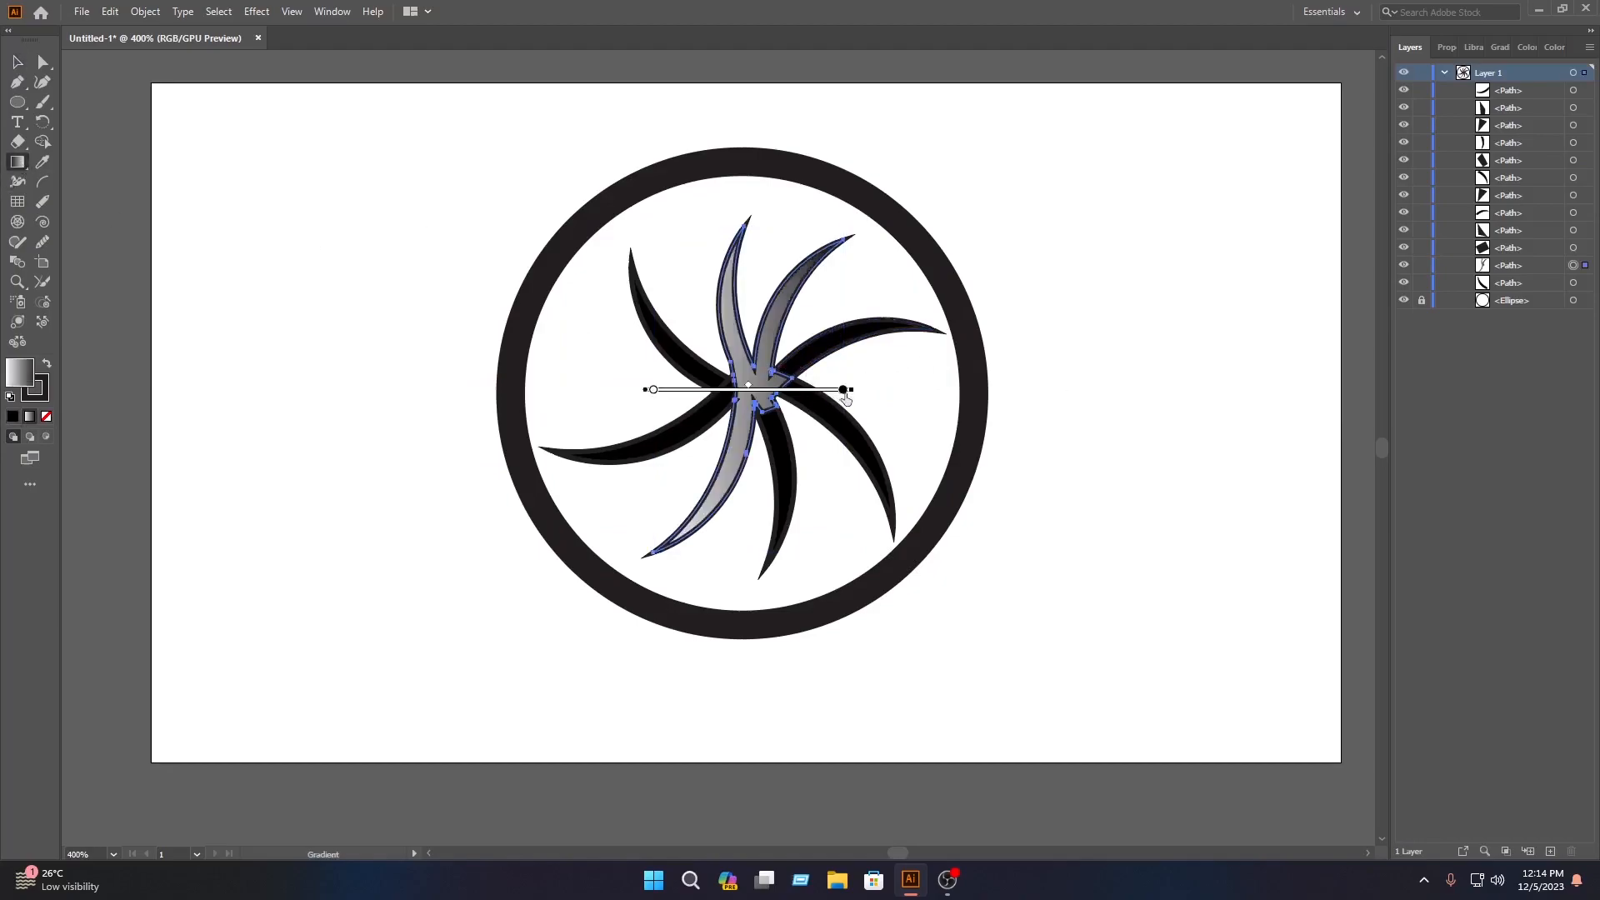
Step: Recolour the merged centre shape's gradient with light blue at the left stop and dark blue at the right stop
click(844, 390)
click(1445, 46)
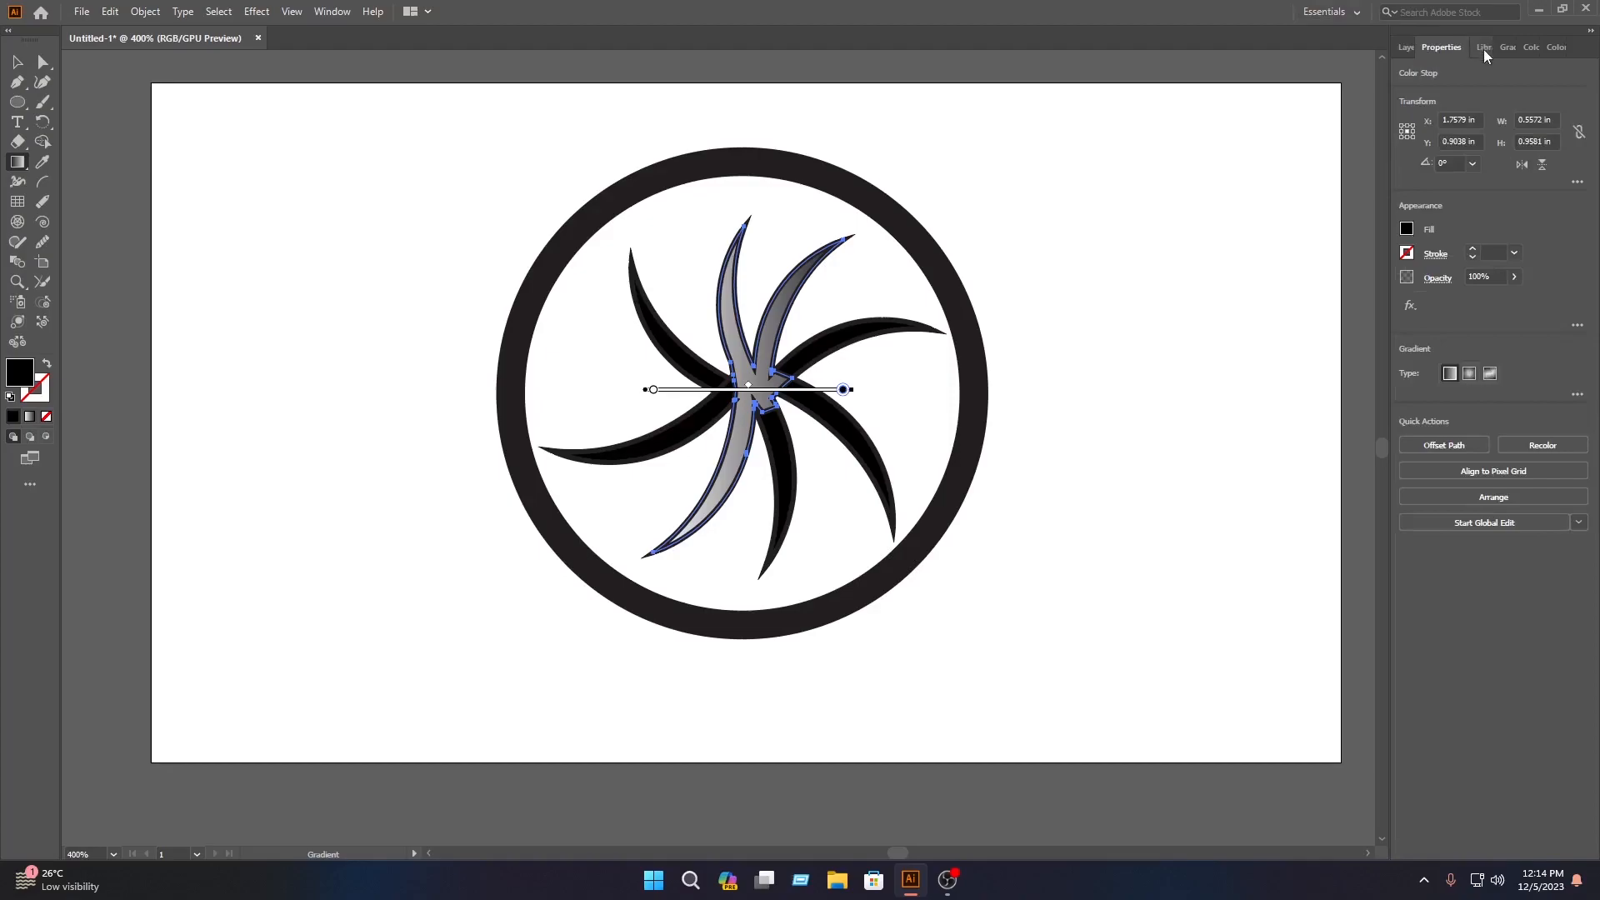
click(1406, 230)
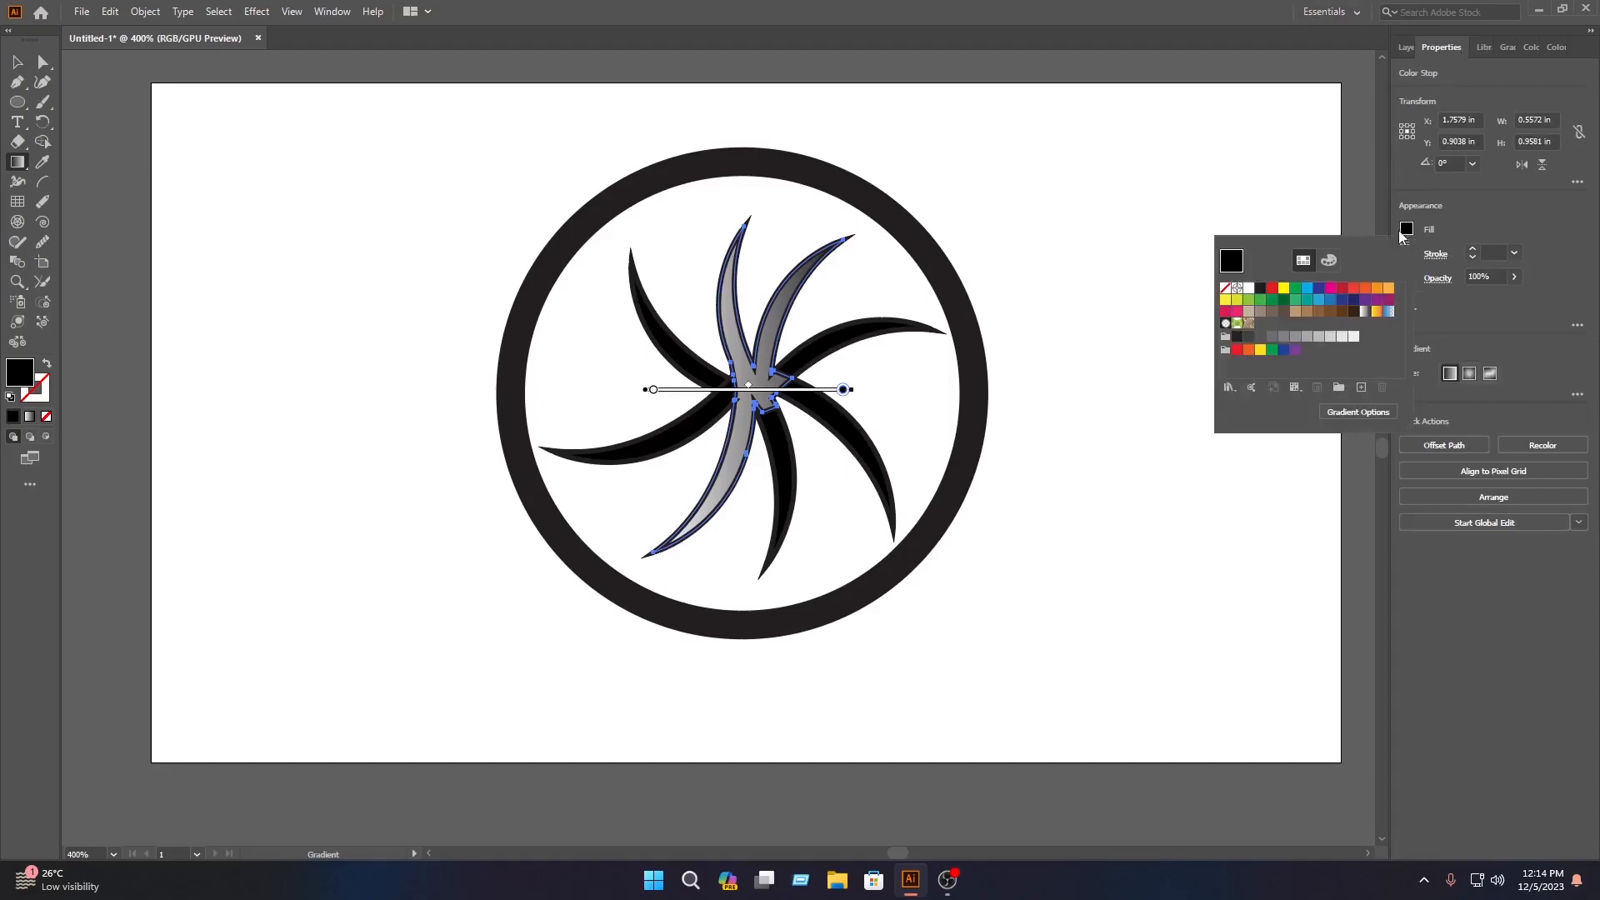
click(1316, 290)
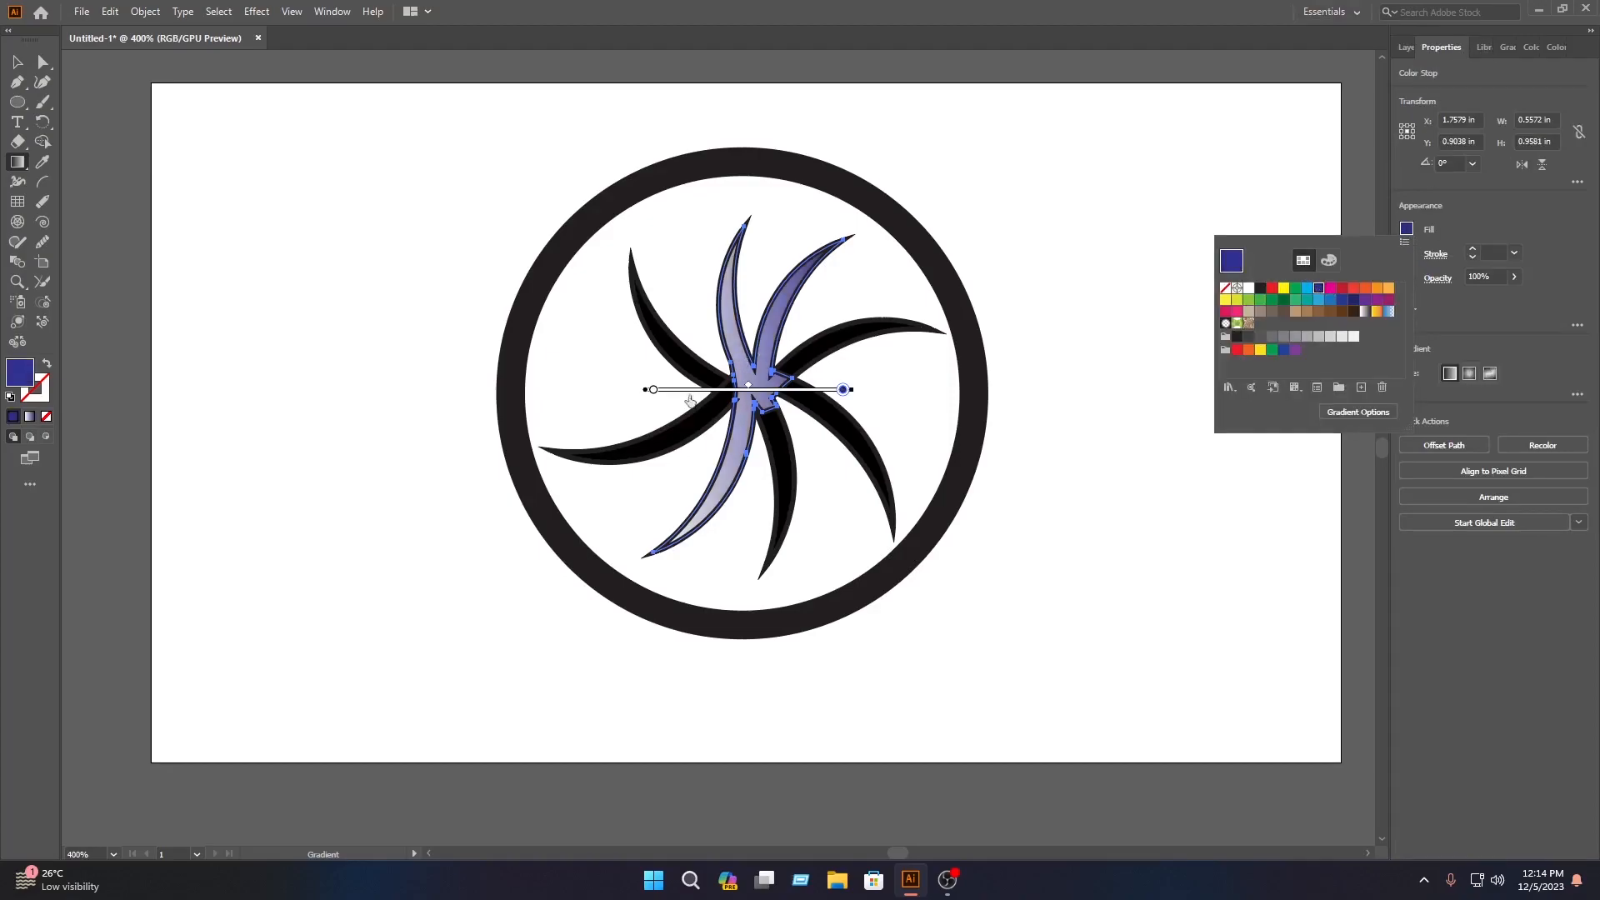
click(652, 391)
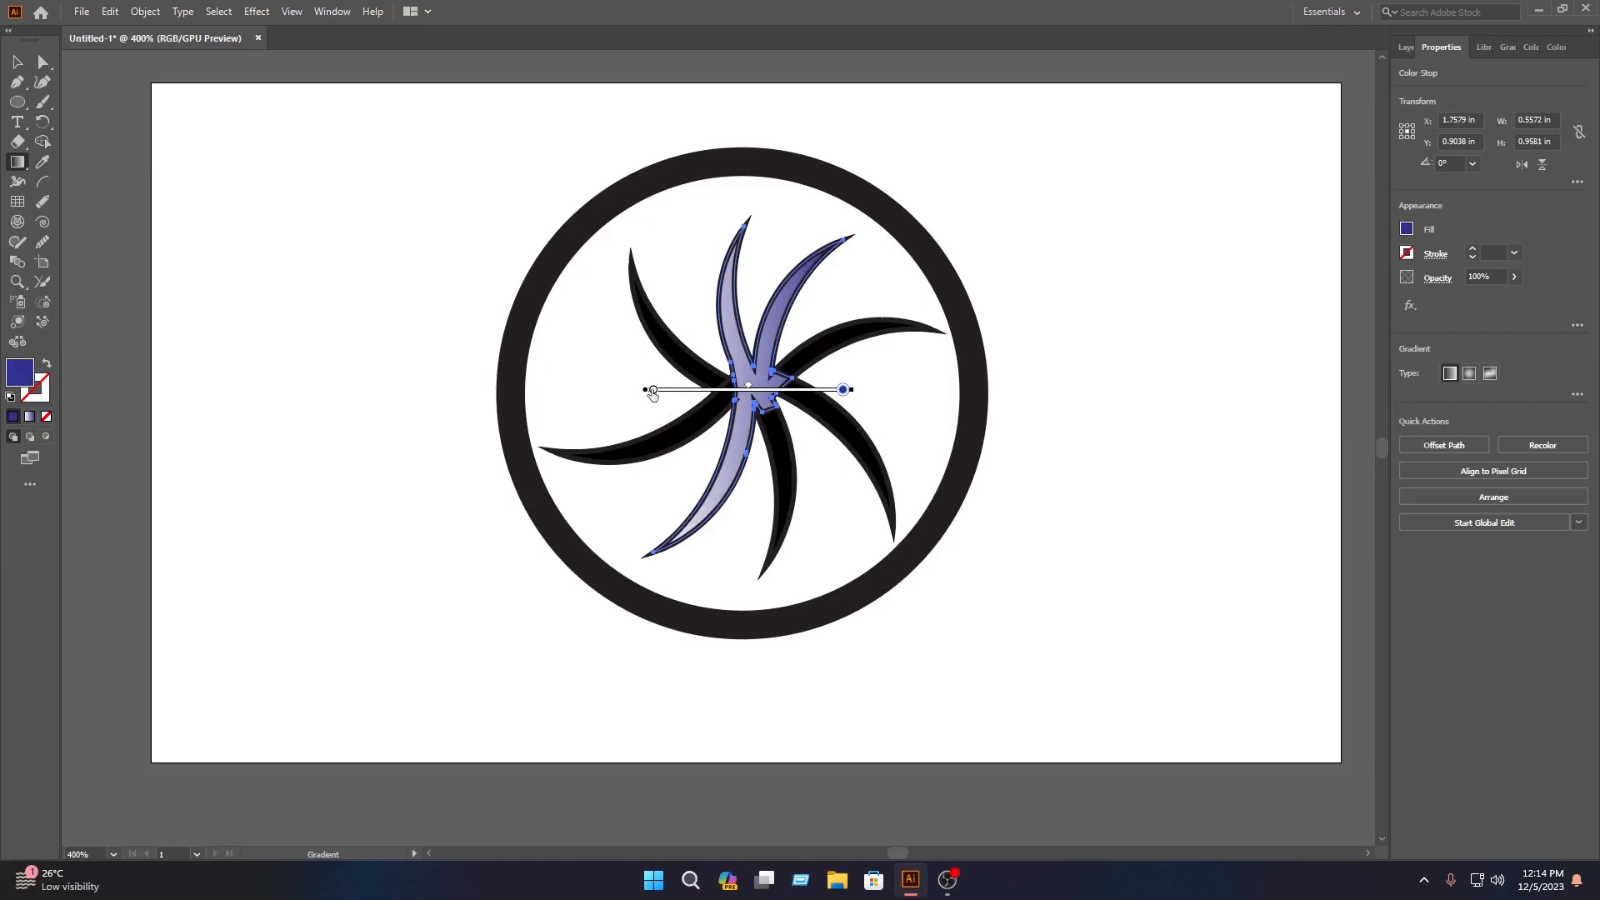
click(1406, 230)
click(1307, 287)
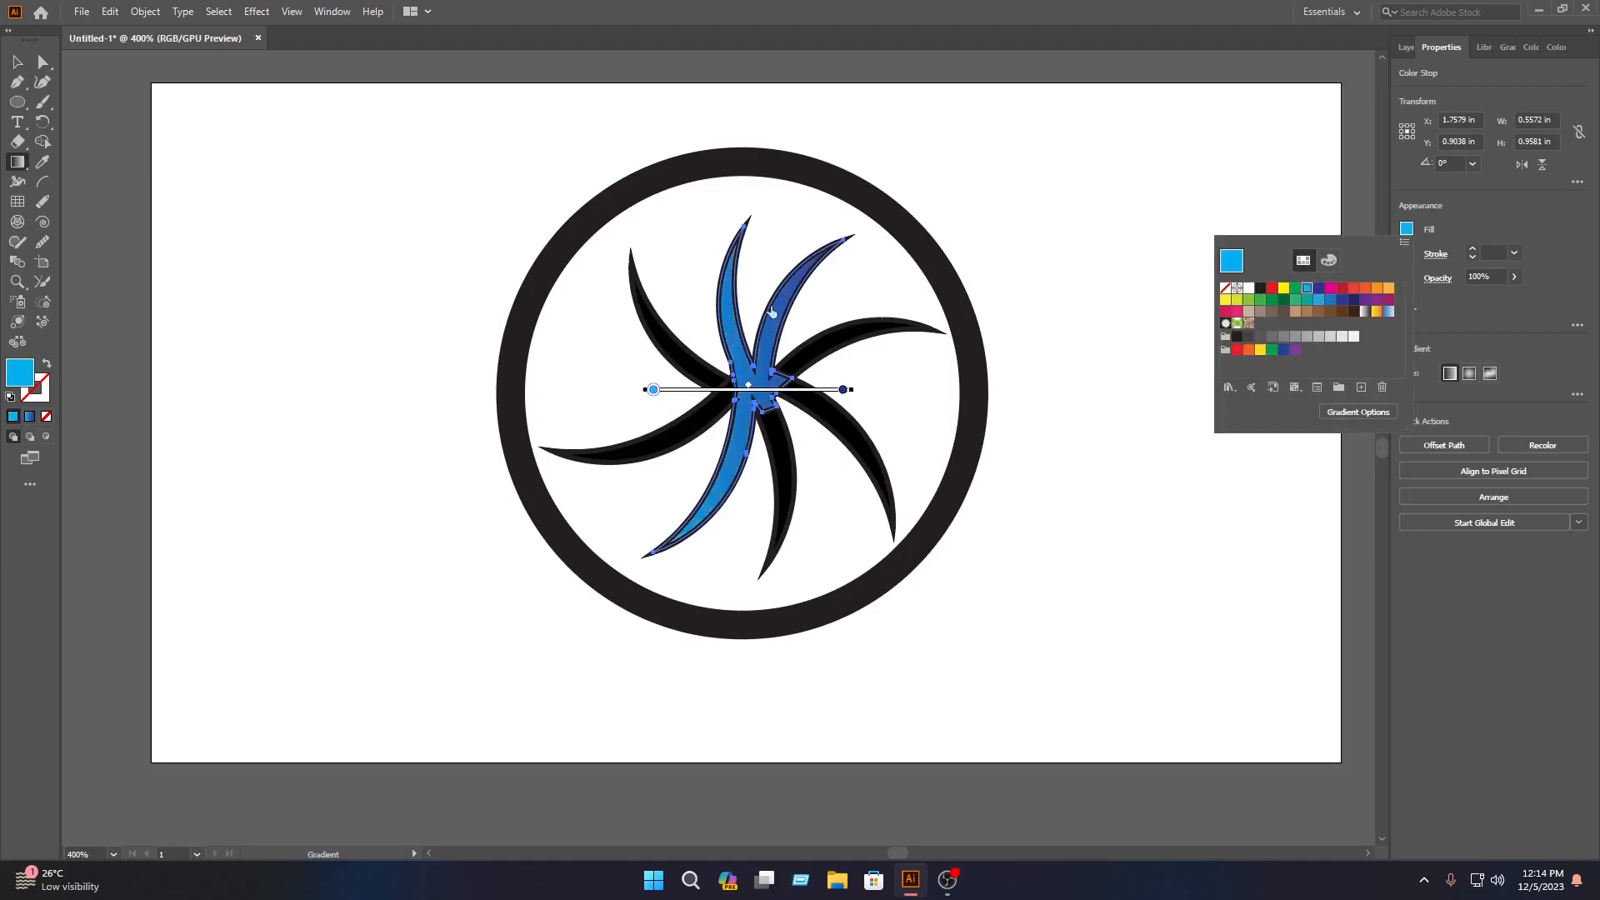
Step: Move both gradient stops inward towards the middle of the shape to sharpen the transition from light to dark blue
double_click(843, 389)
click(845, 392)
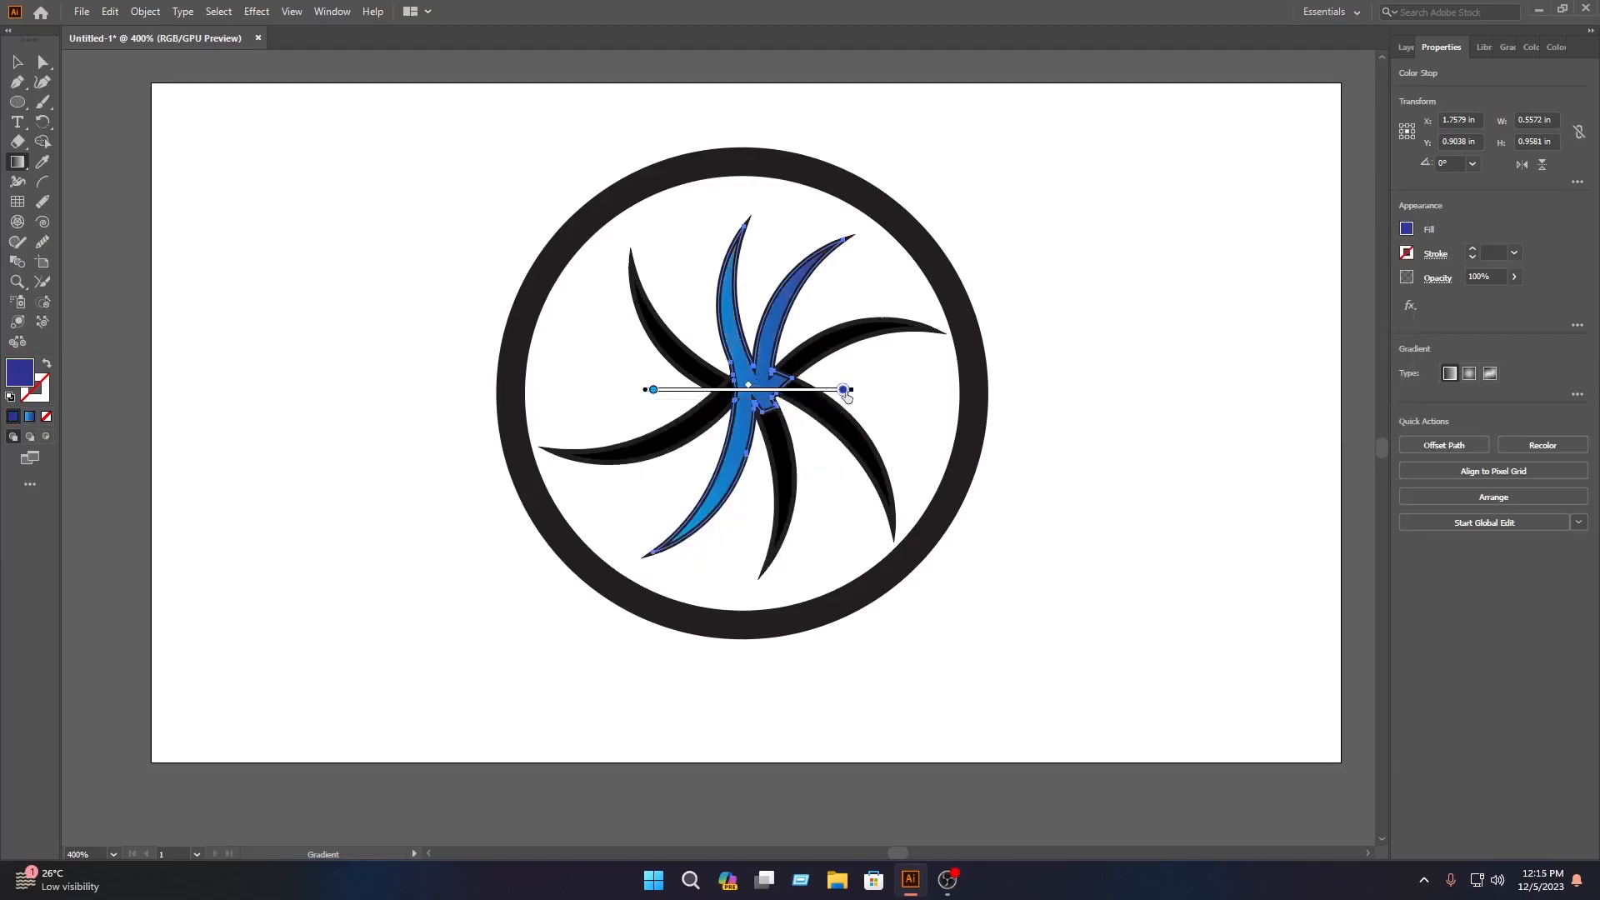
drag(839, 389, 763, 389)
drag(654, 389, 710, 389)
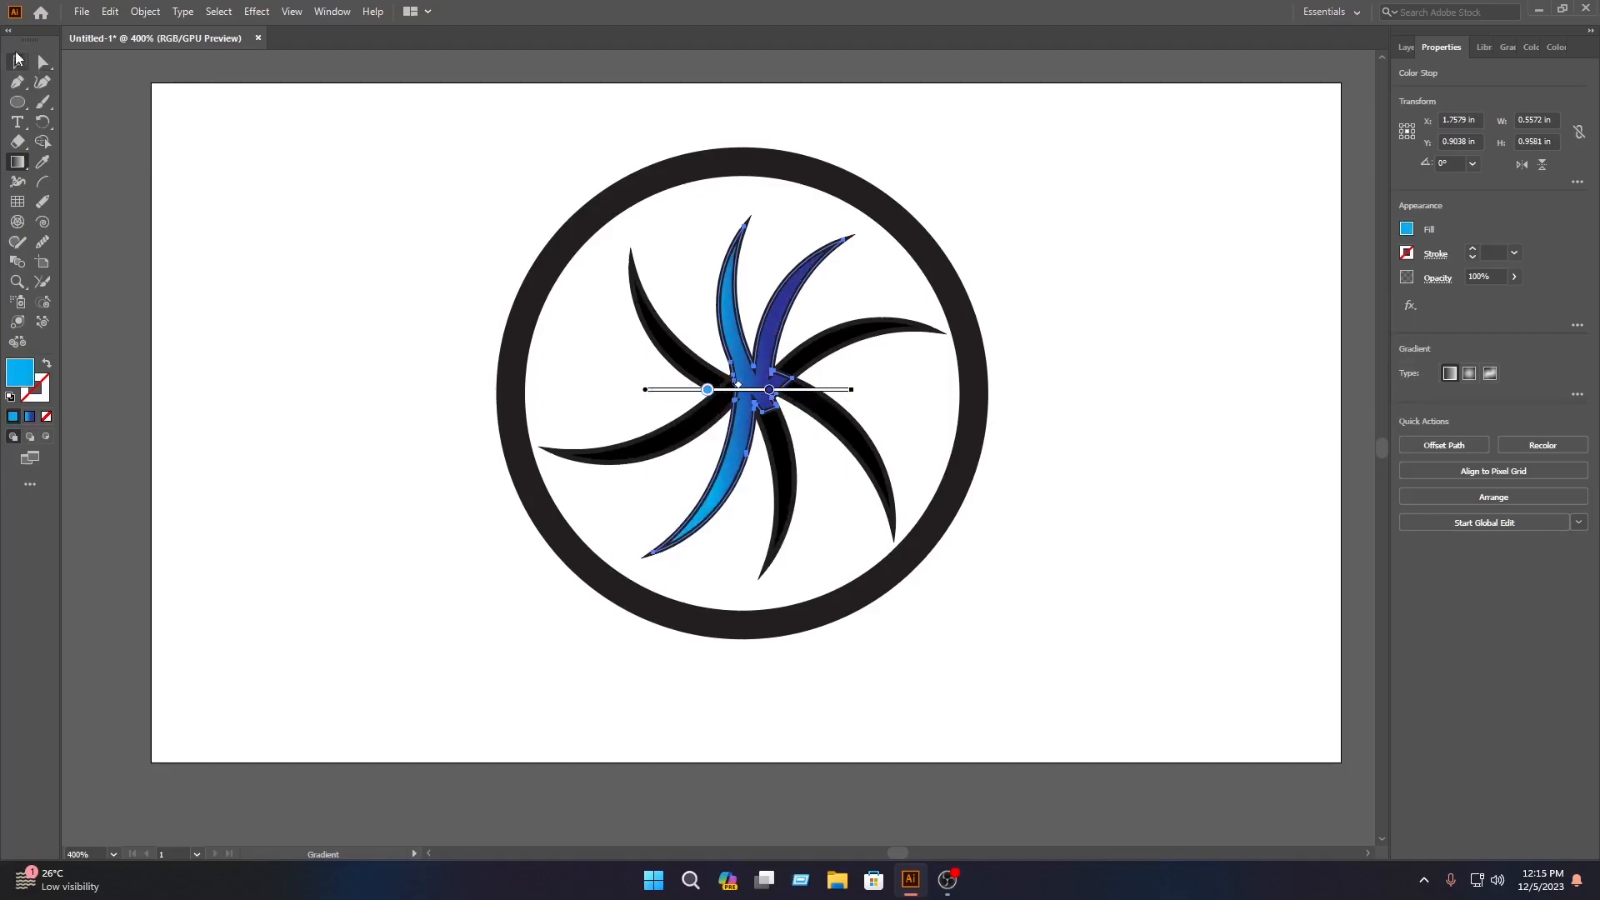
Step: Remove the 1 pt stroke from the gradient-filled centre shape and deselect it
click(18, 62)
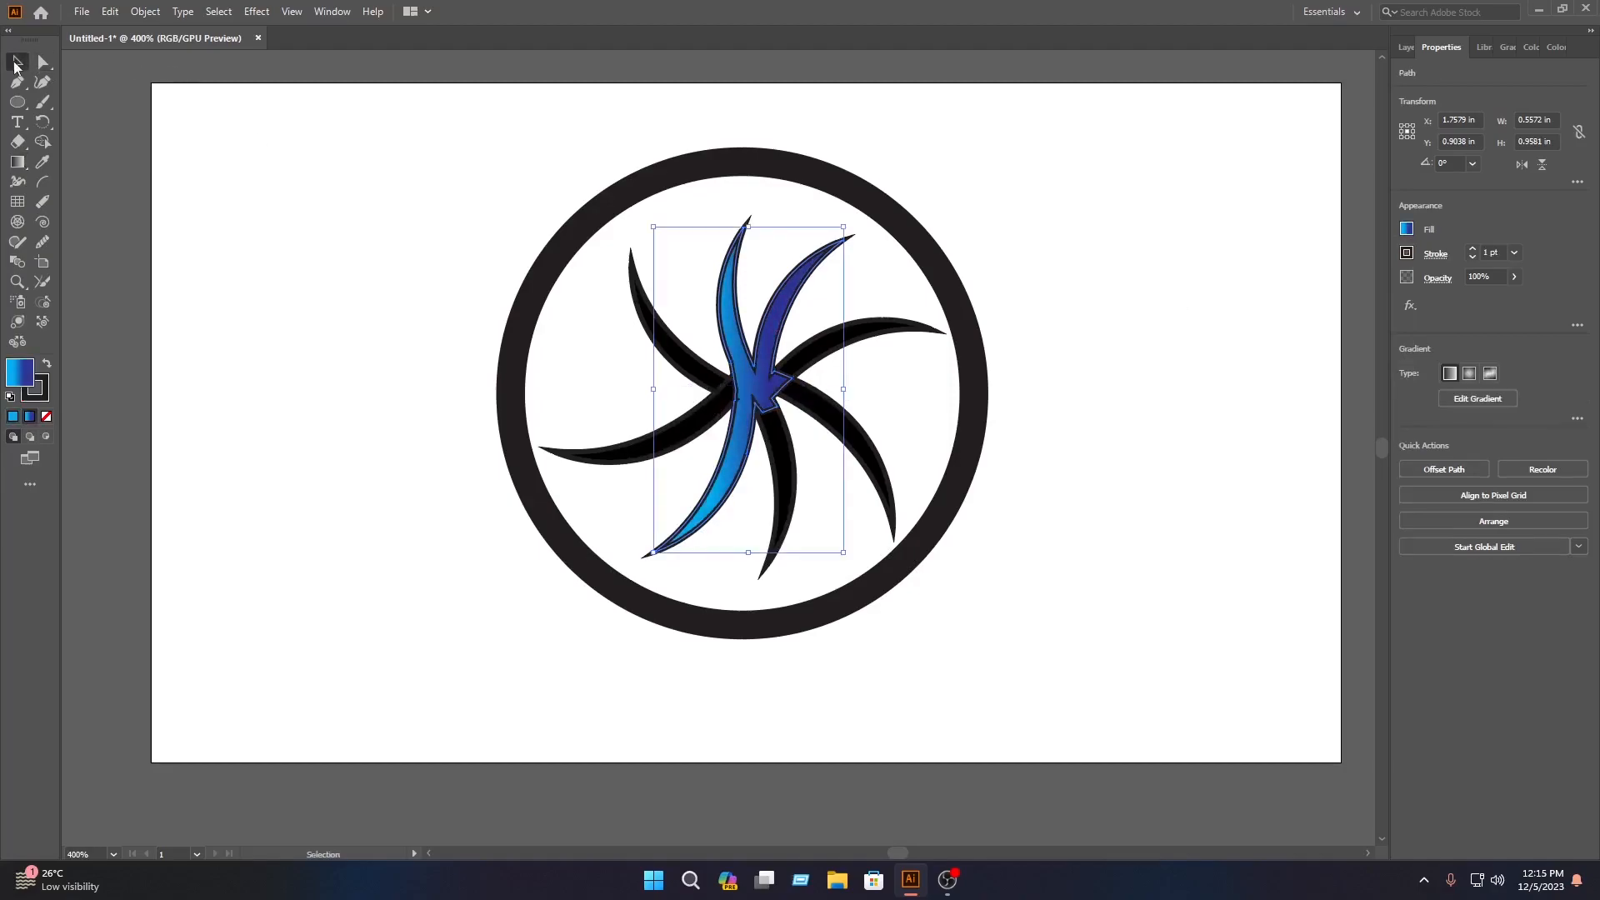
click(1405, 254)
key(Escape)
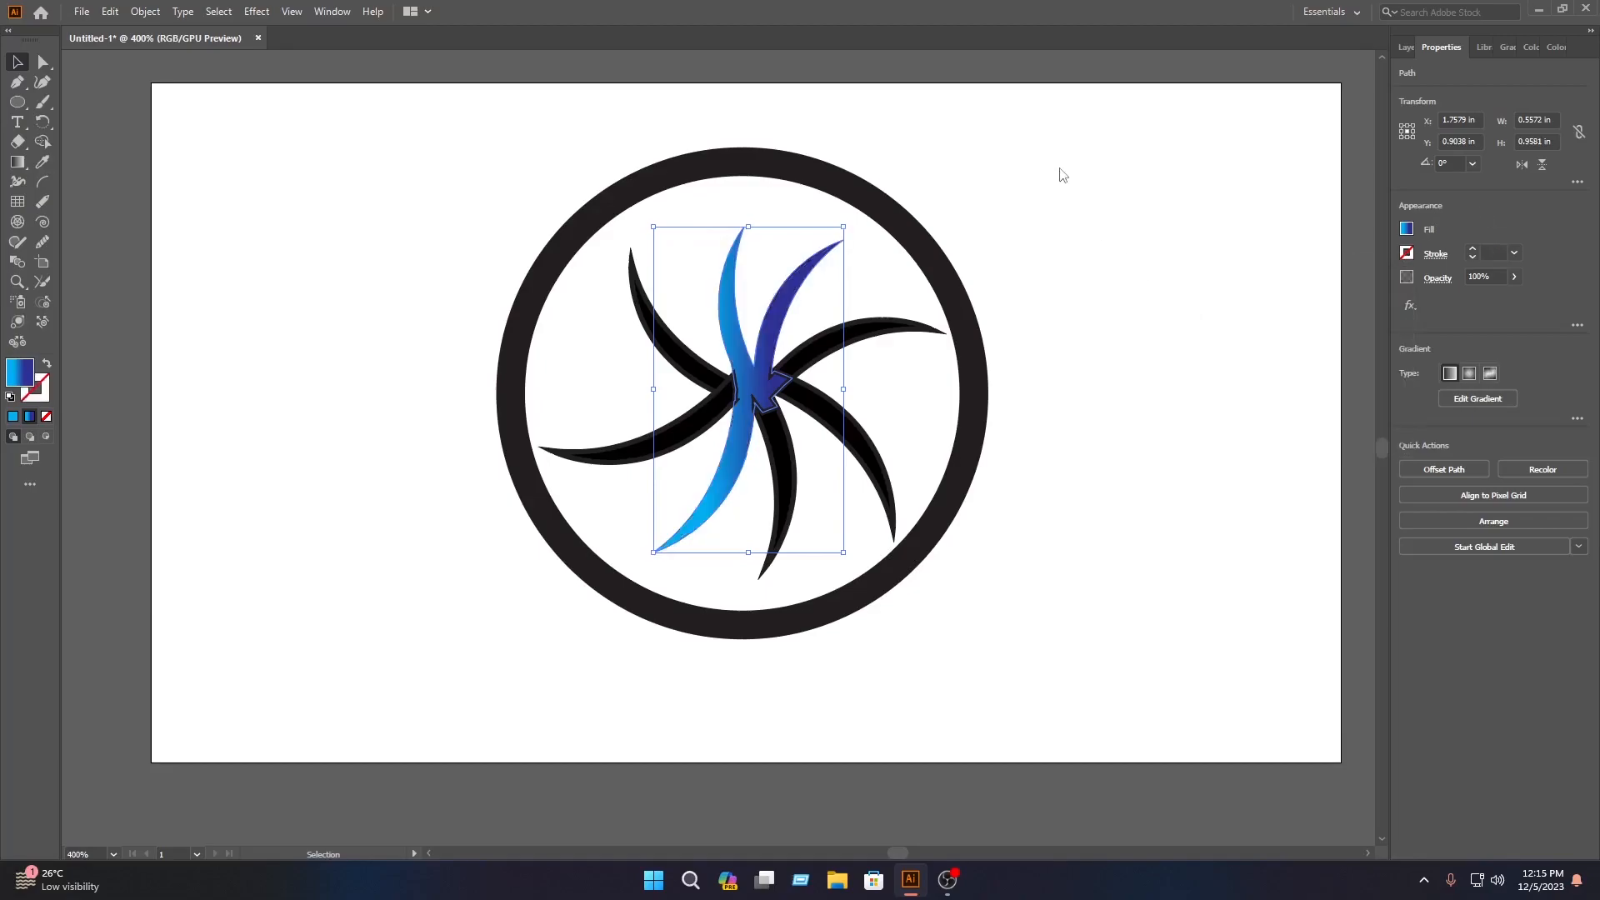
click(1080, 225)
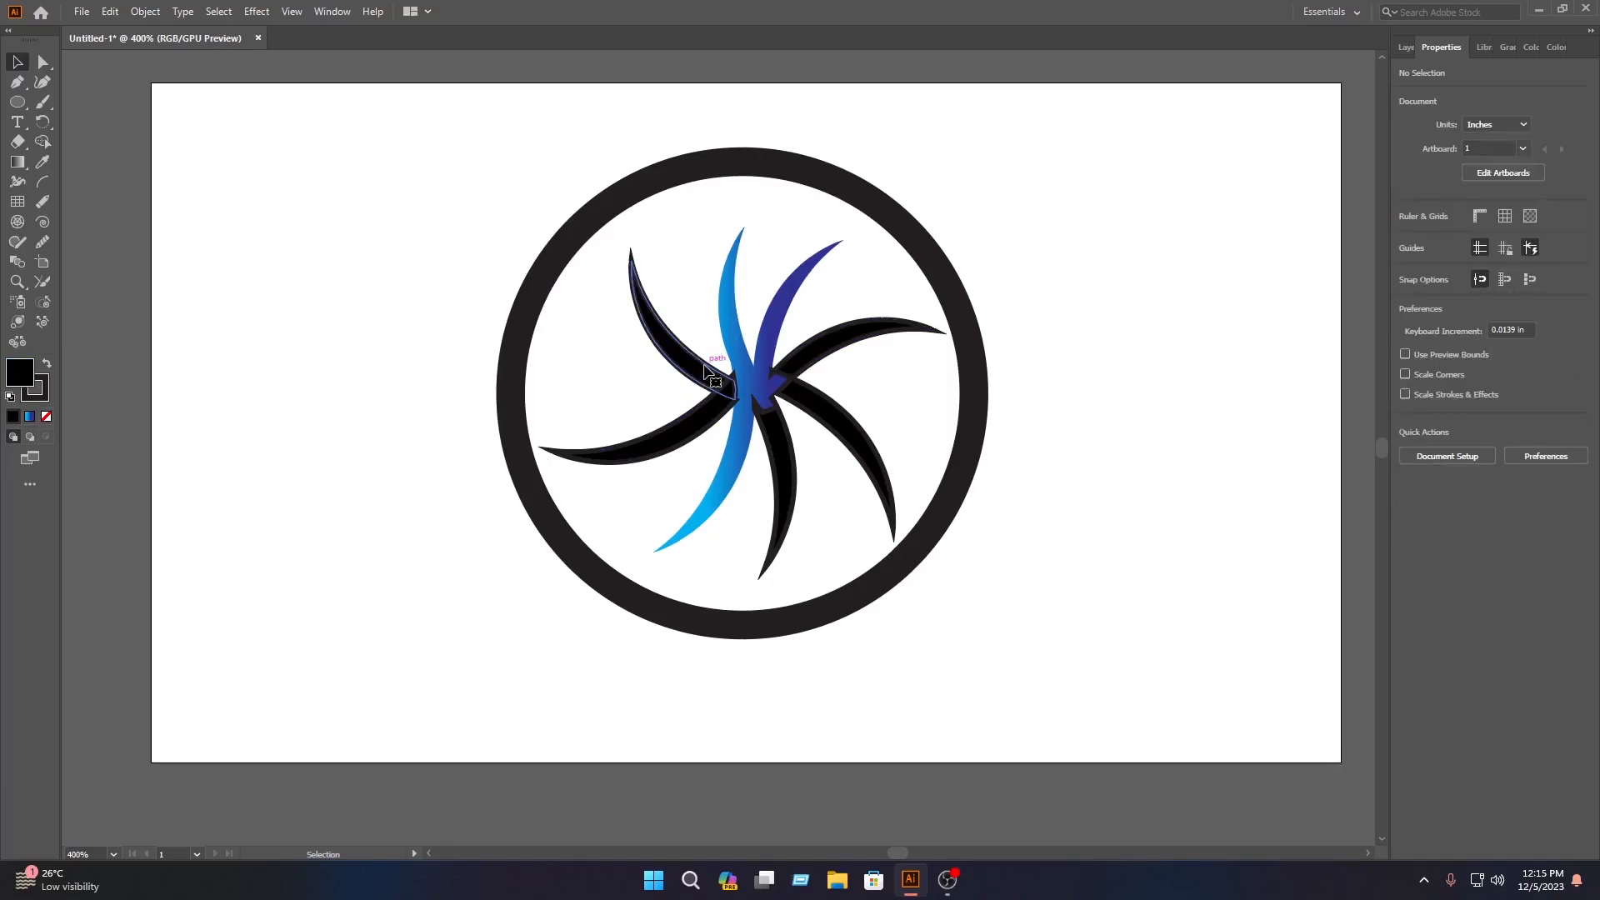
Step: Copy the blue gradient and strokeless look with the Eyedropper onto the upper-left blade and the left blade
click(706, 371)
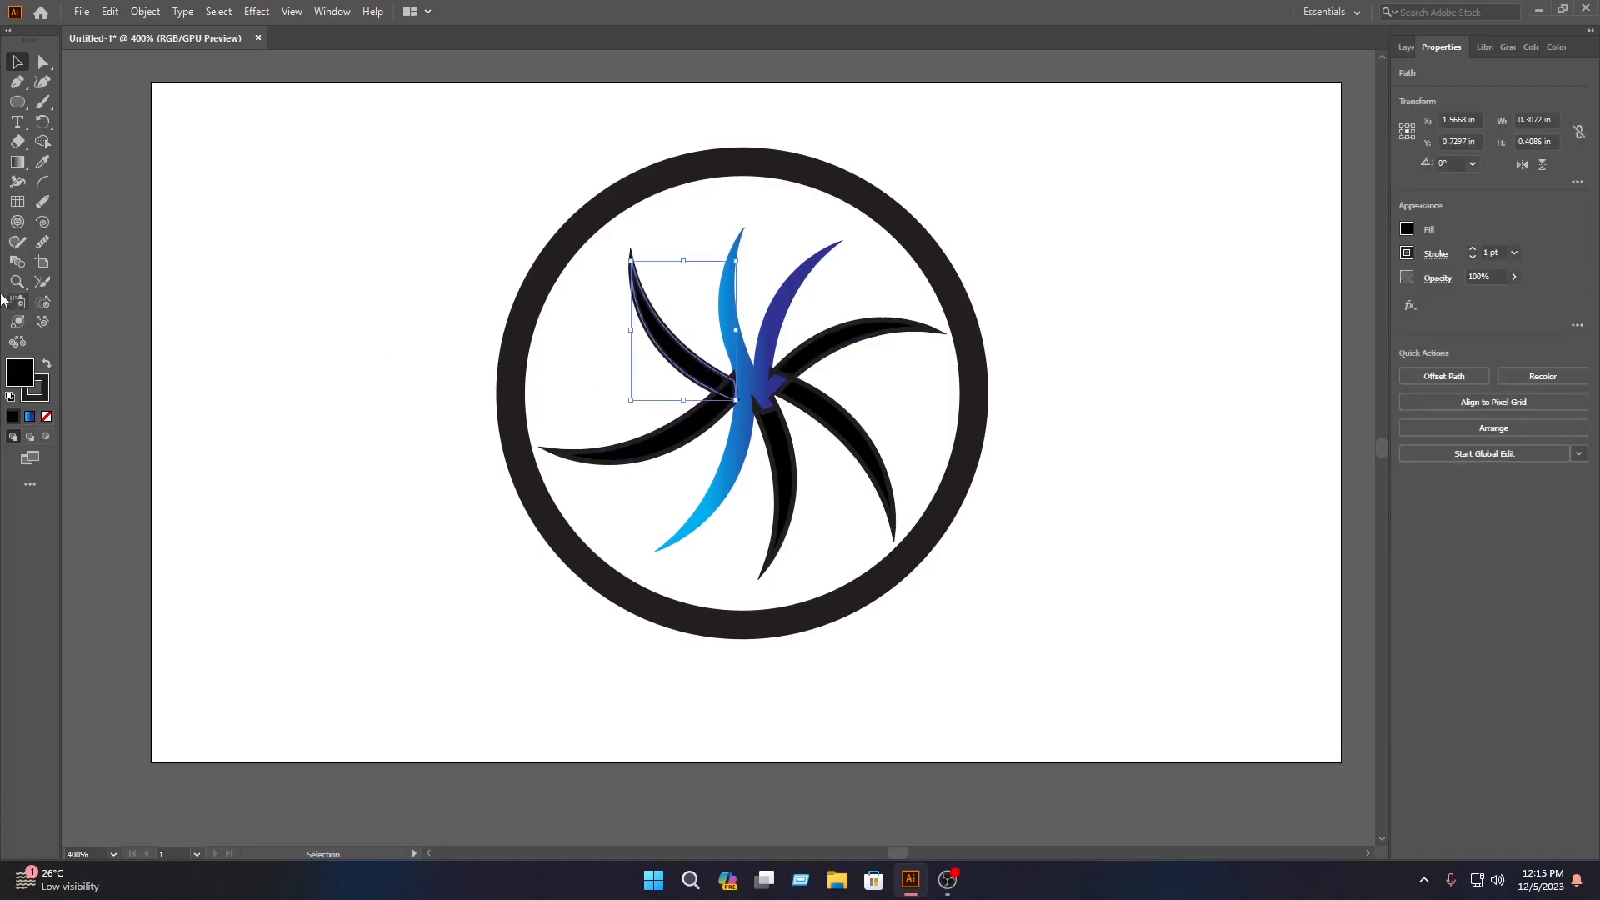
click(44, 163)
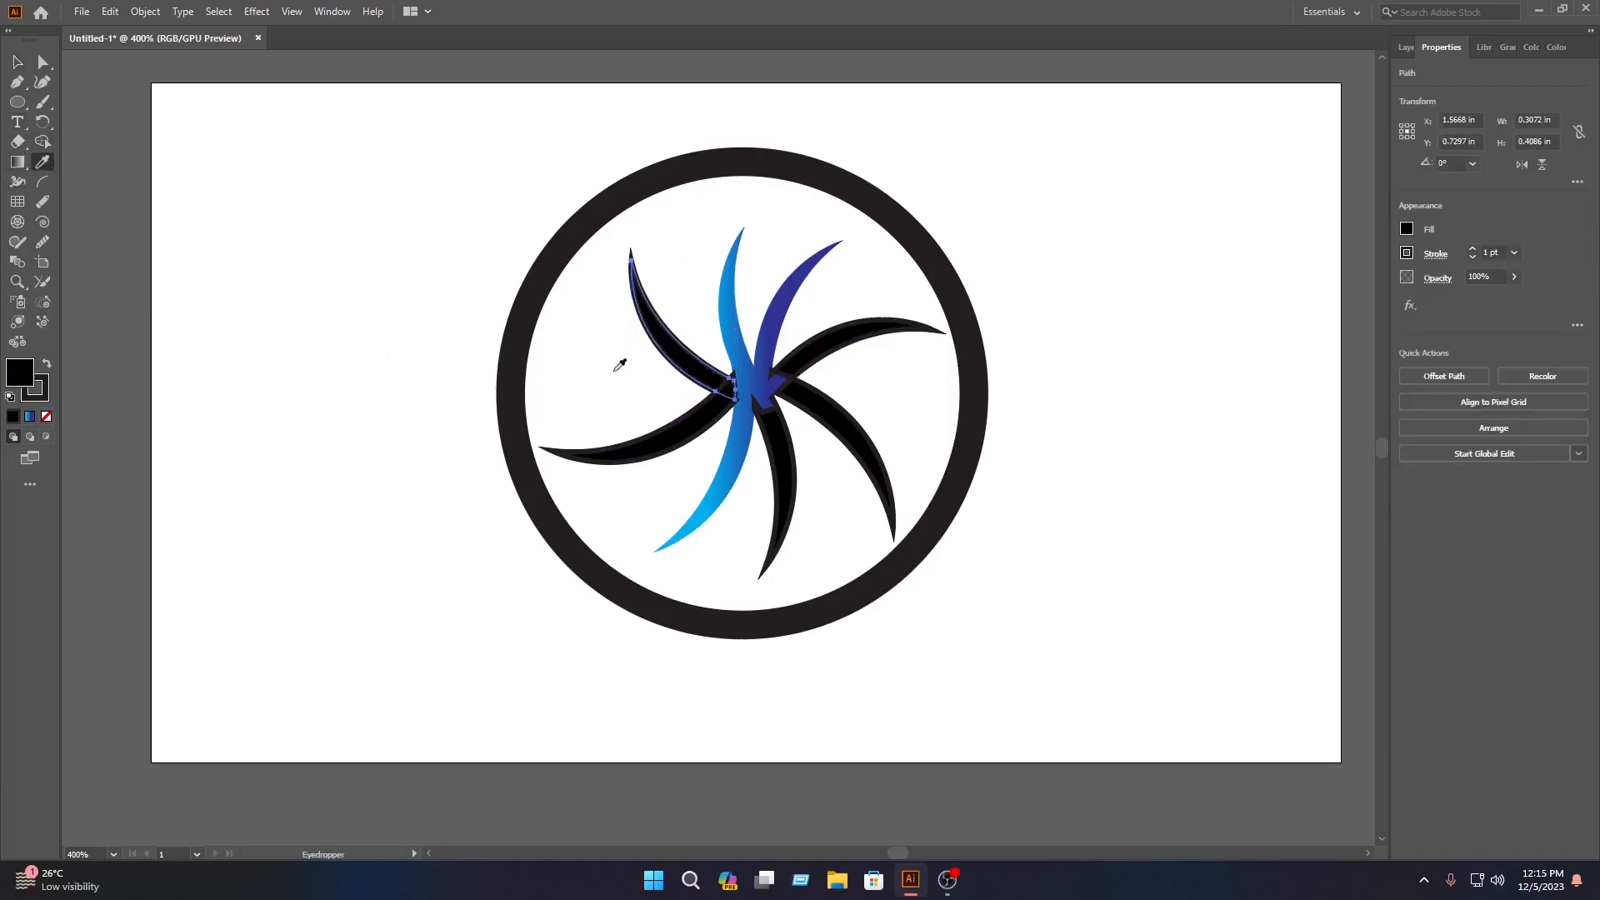
click(708, 479)
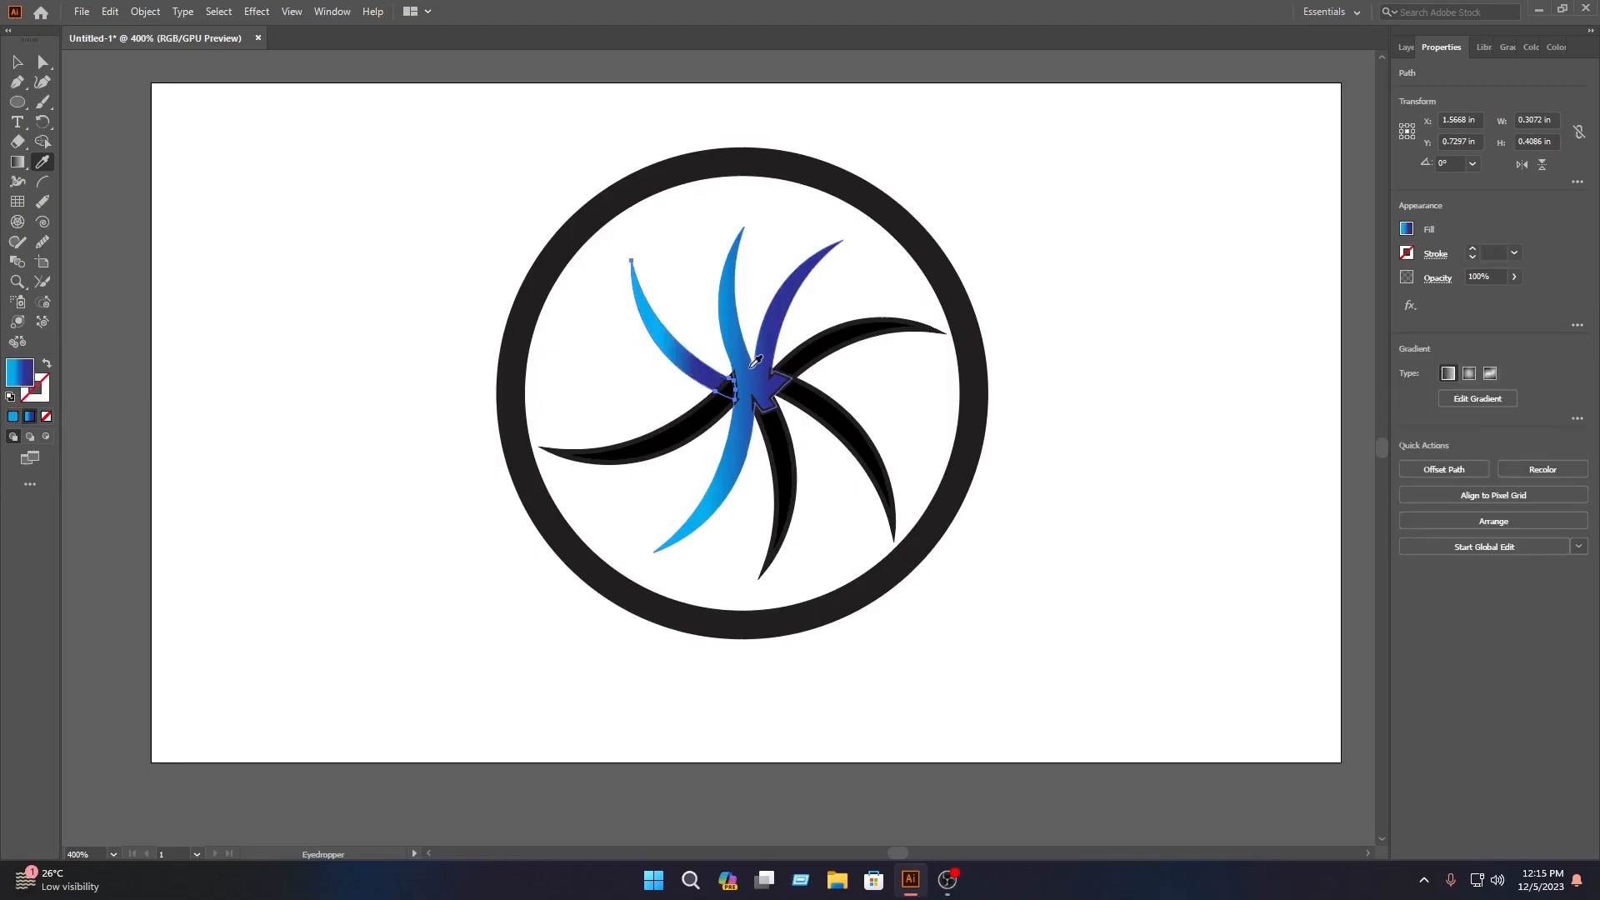
key(v)
click(668, 423)
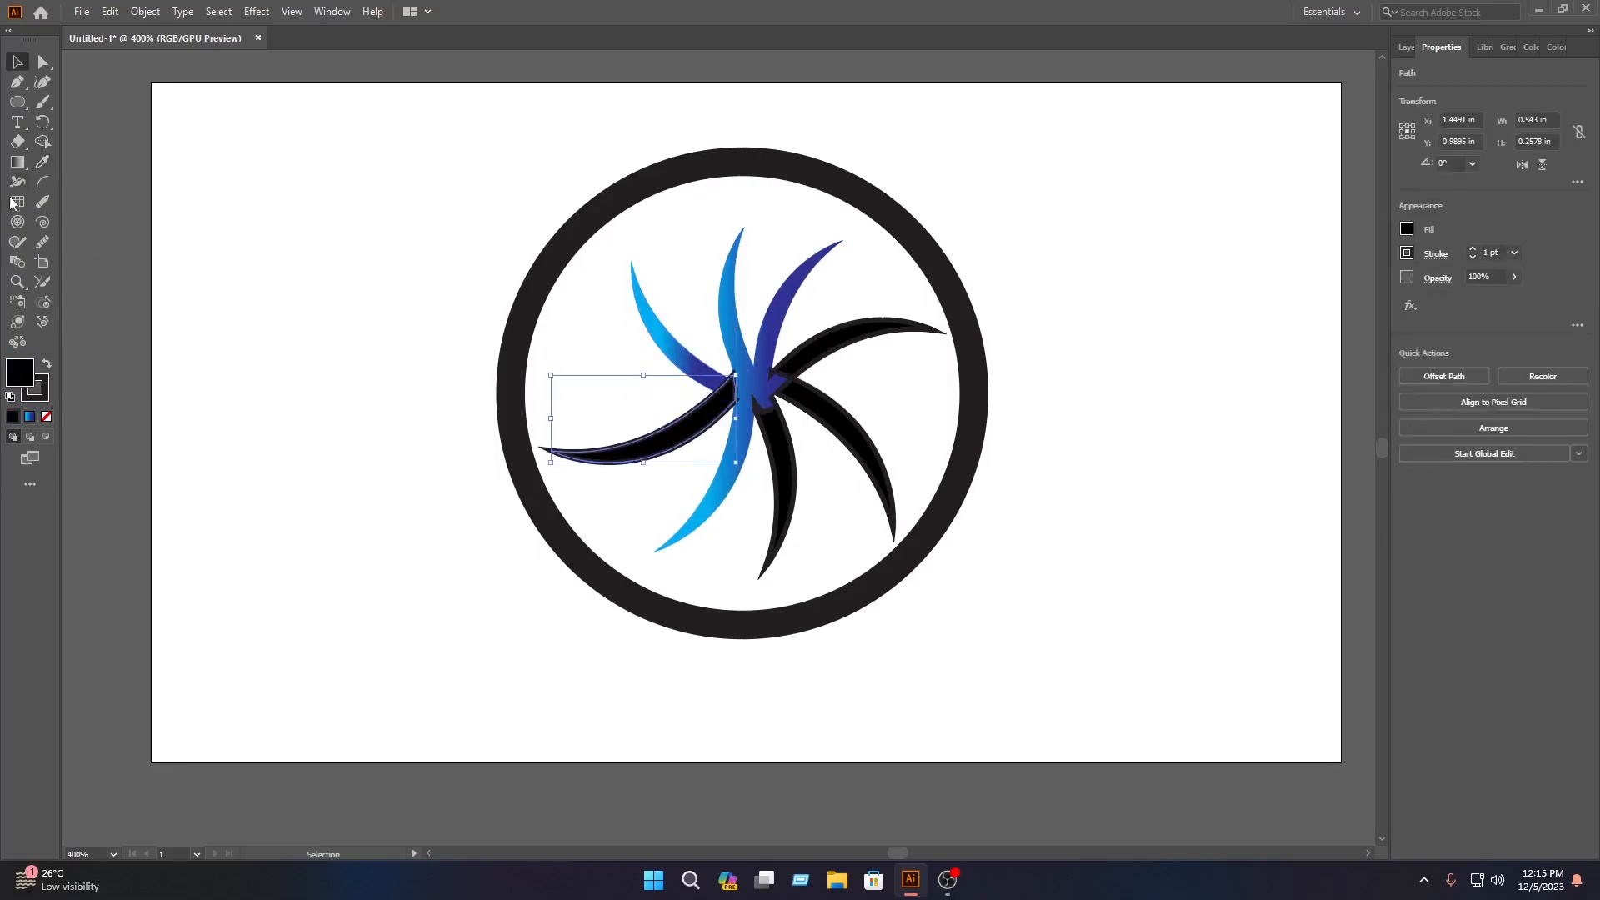
click(43, 164)
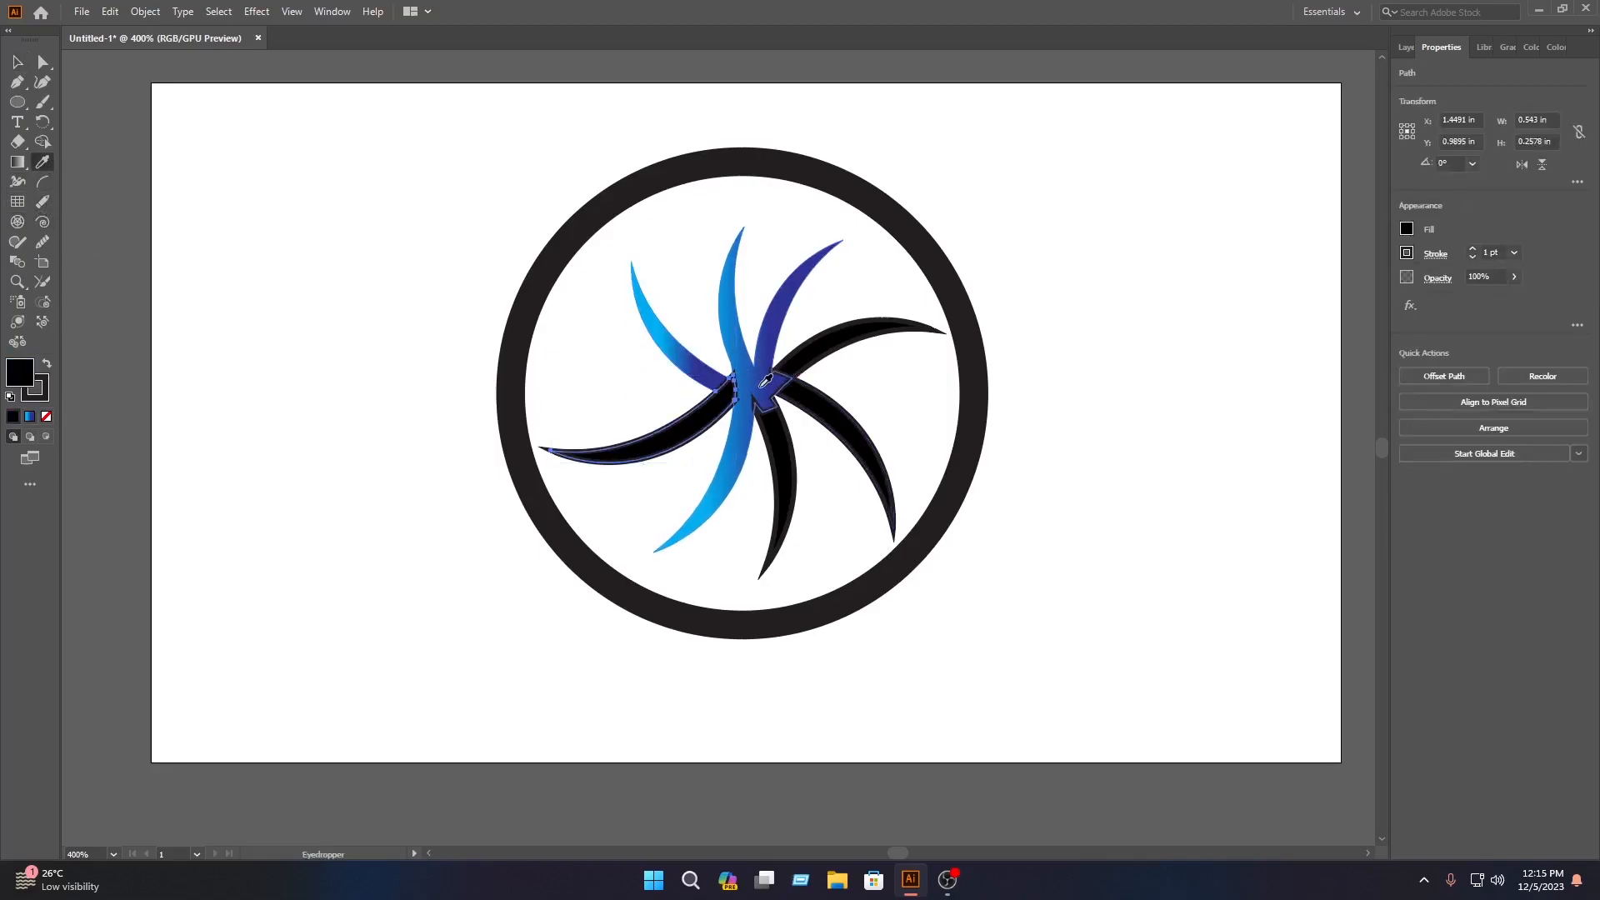
click(756, 386)
click(7, 64)
click(703, 535)
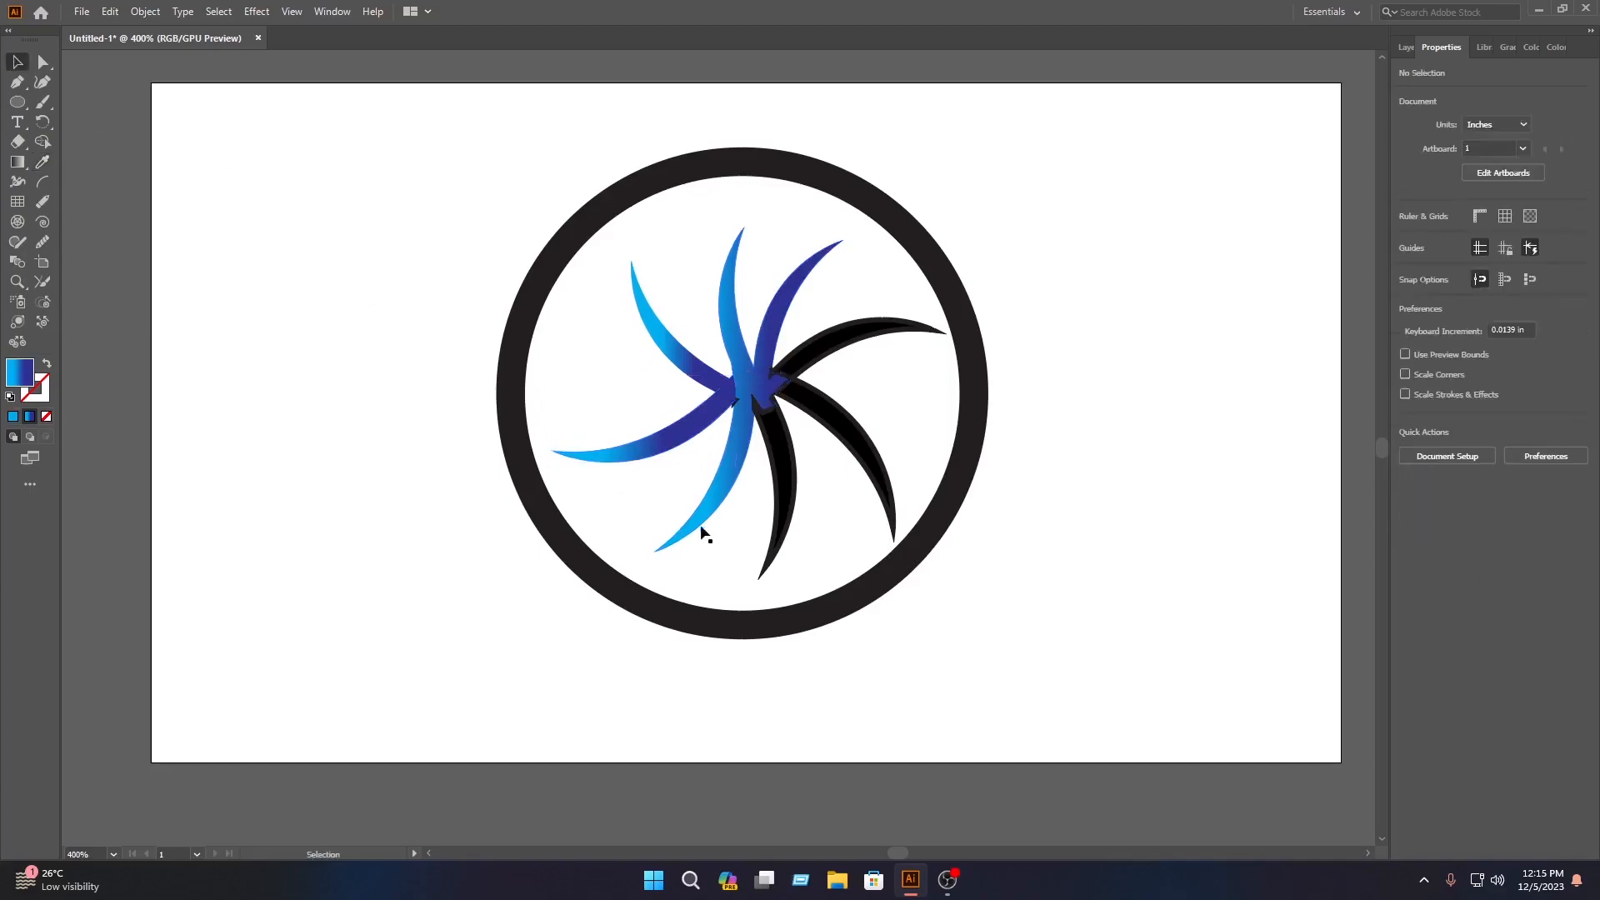
click(766, 479)
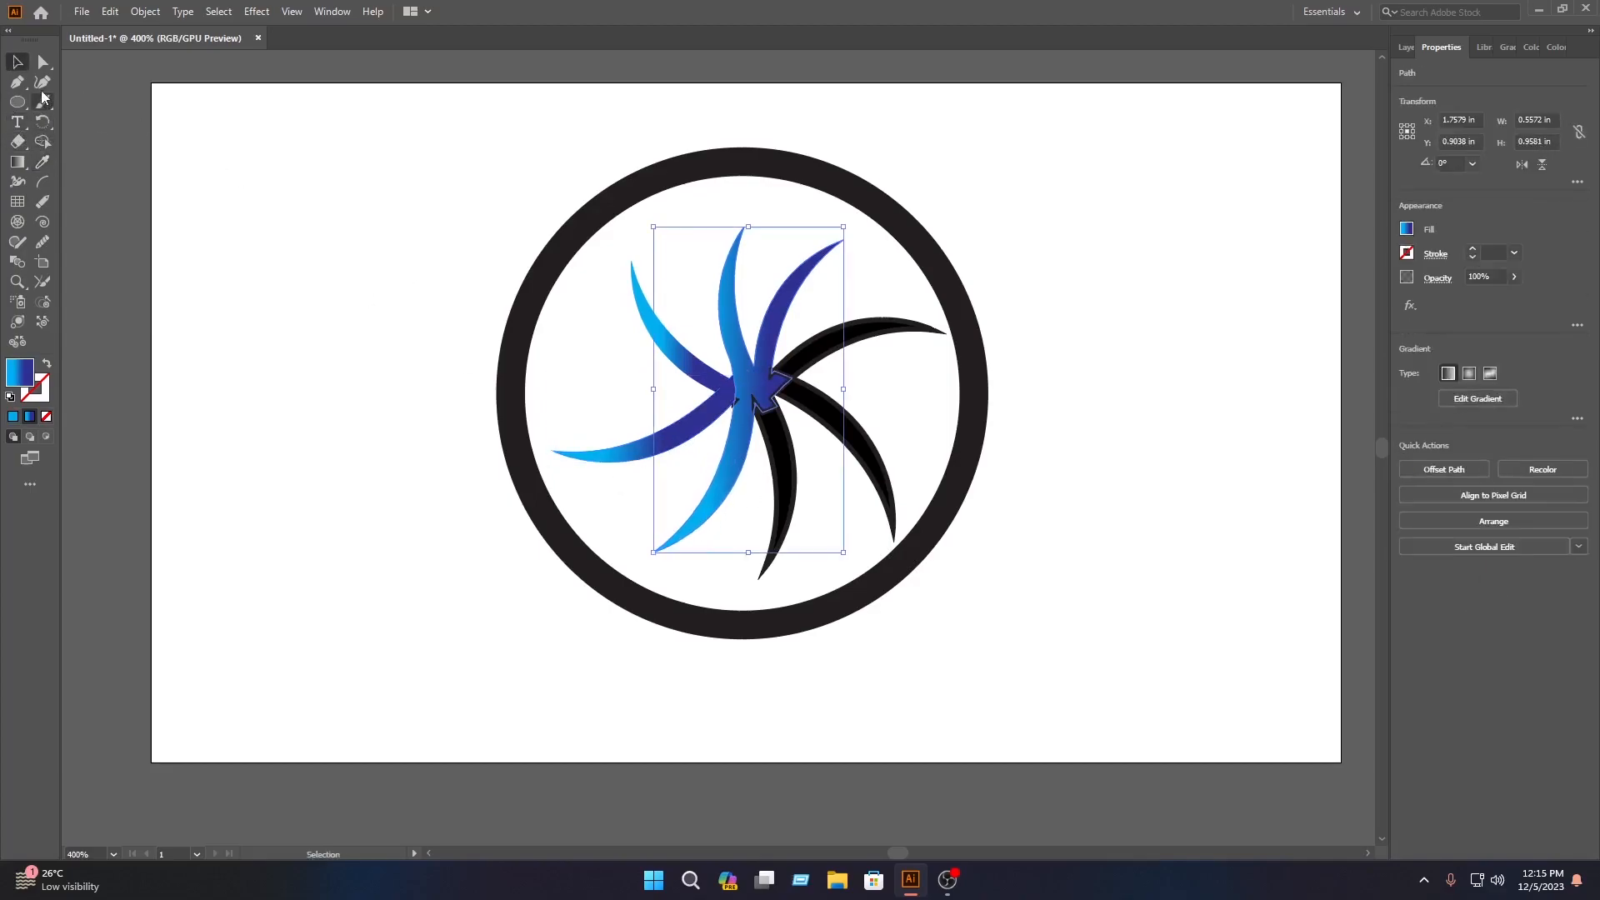
click(42, 162)
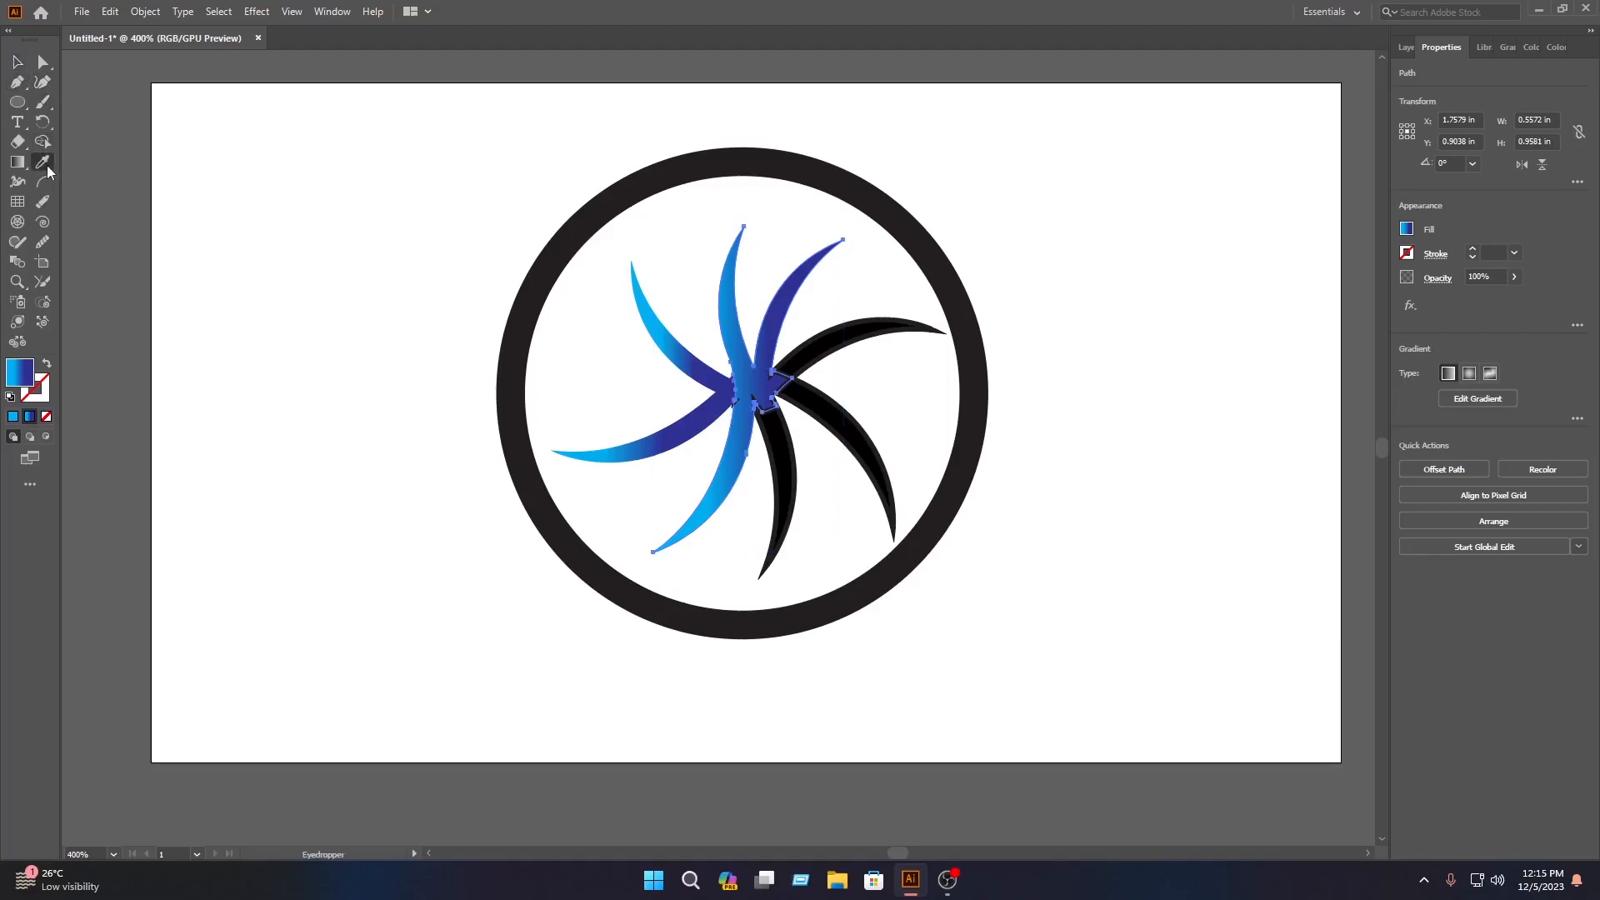
click(12, 64)
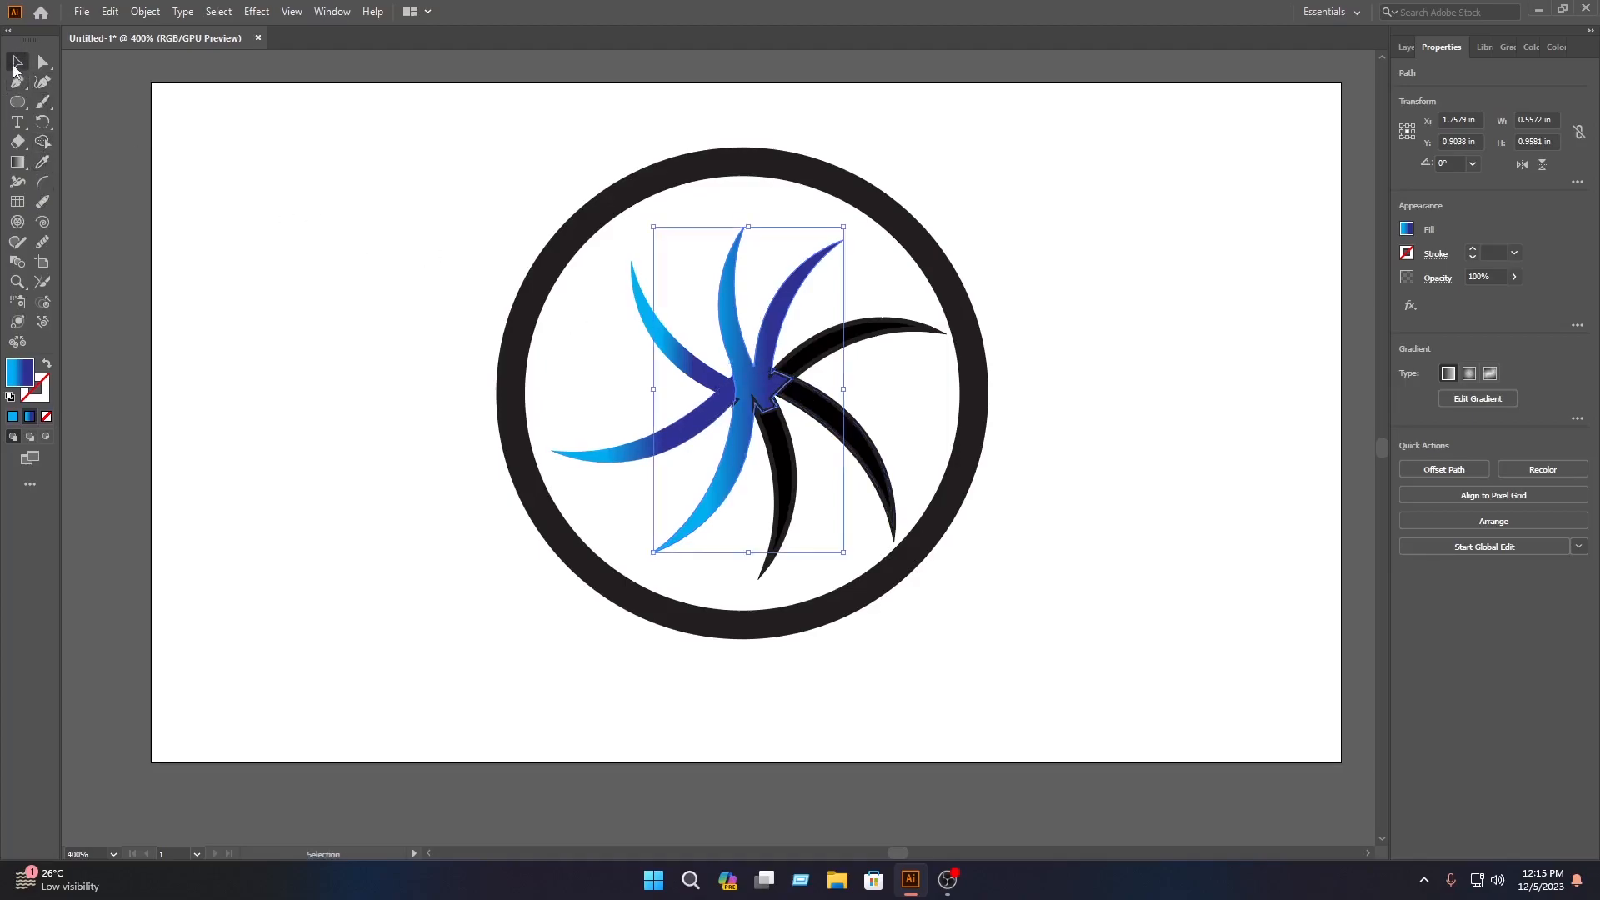
click(441, 265)
Step: Sample the blue gradient with the Eyedropper for the black lower-right blade and the black upper-right blade
click(856, 439)
click(42, 161)
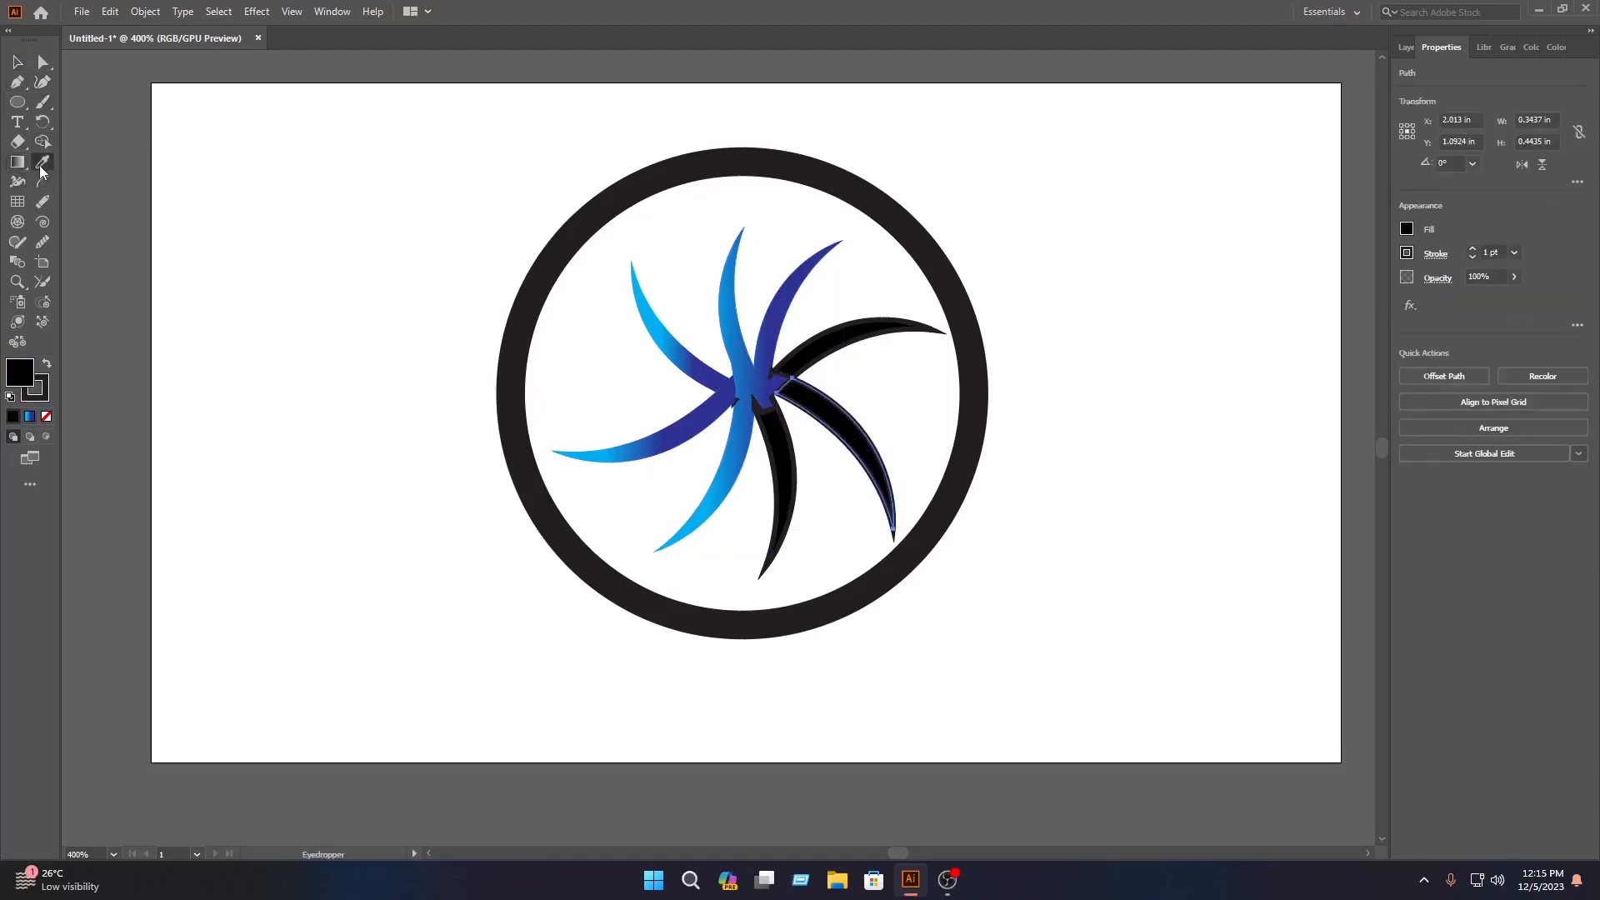
click(672, 342)
click(15, 65)
click(393, 246)
click(824, 329)
click(41, 164)
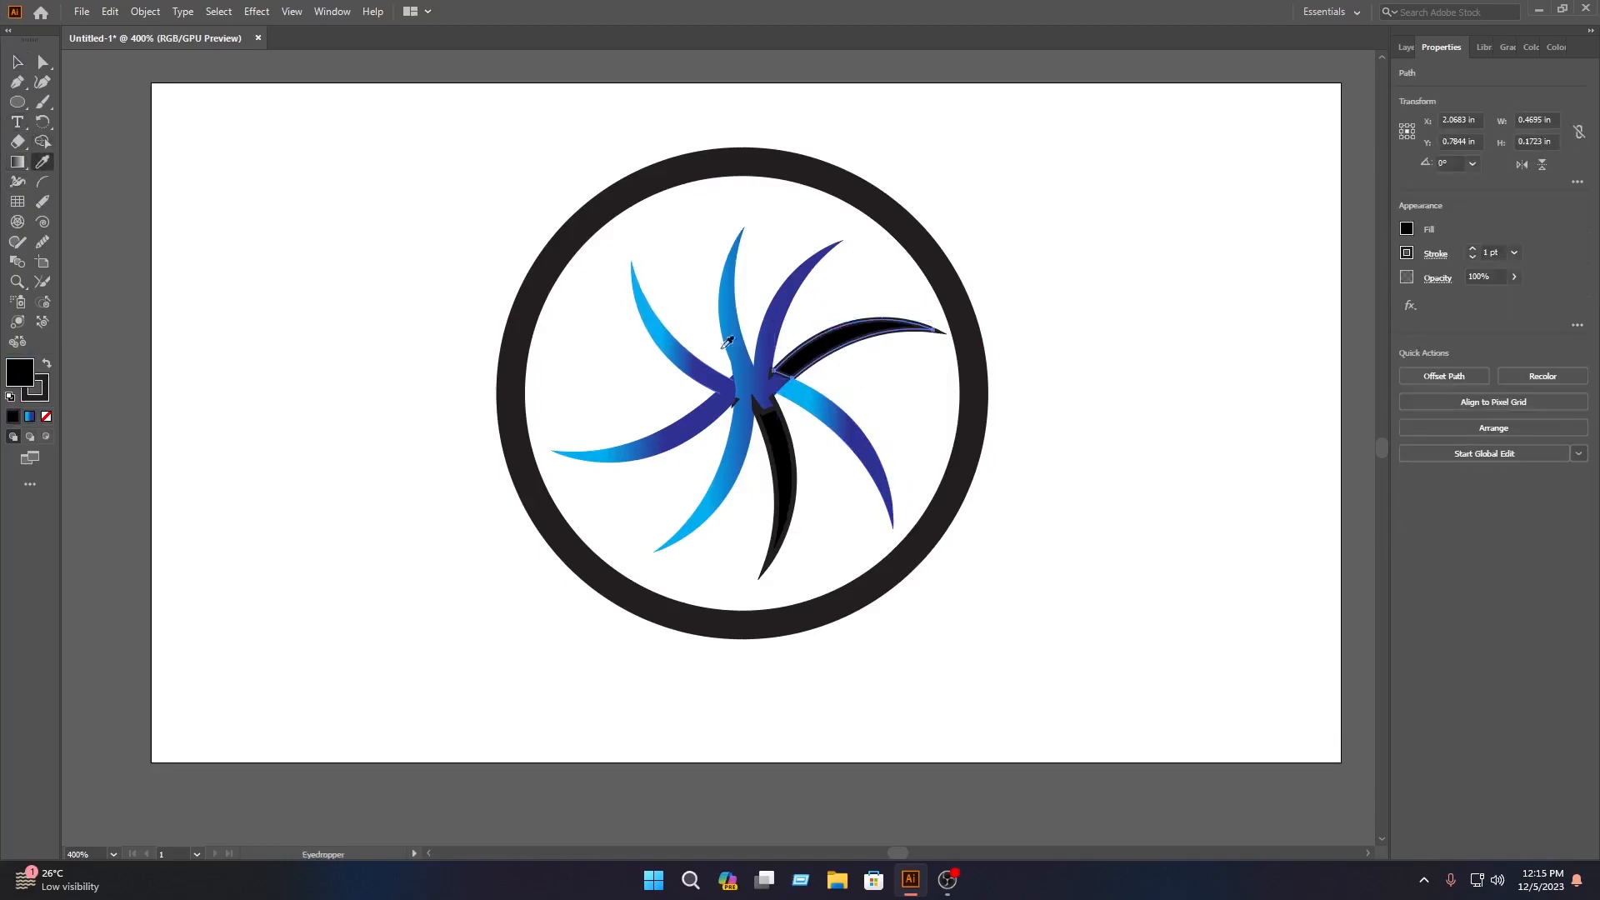
click(779, 327)
click(15, 65)
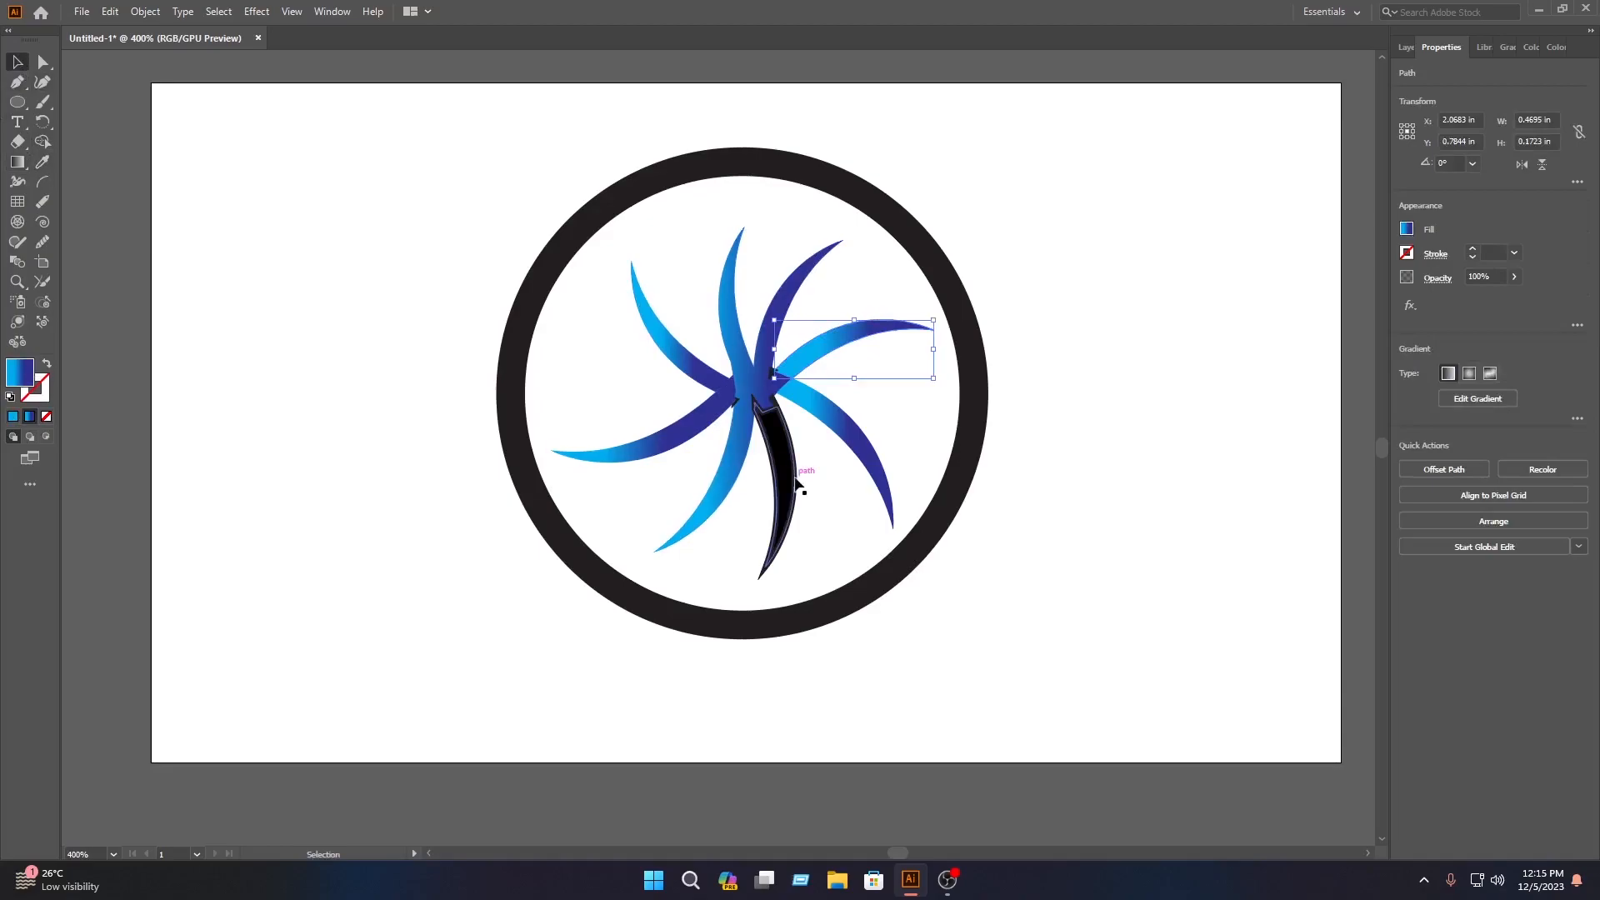
Step: Apply the sampled blue gradient to the last black blade at the bottom of the pinwheel and deselect it
click(785, 492)
click(40, 163)
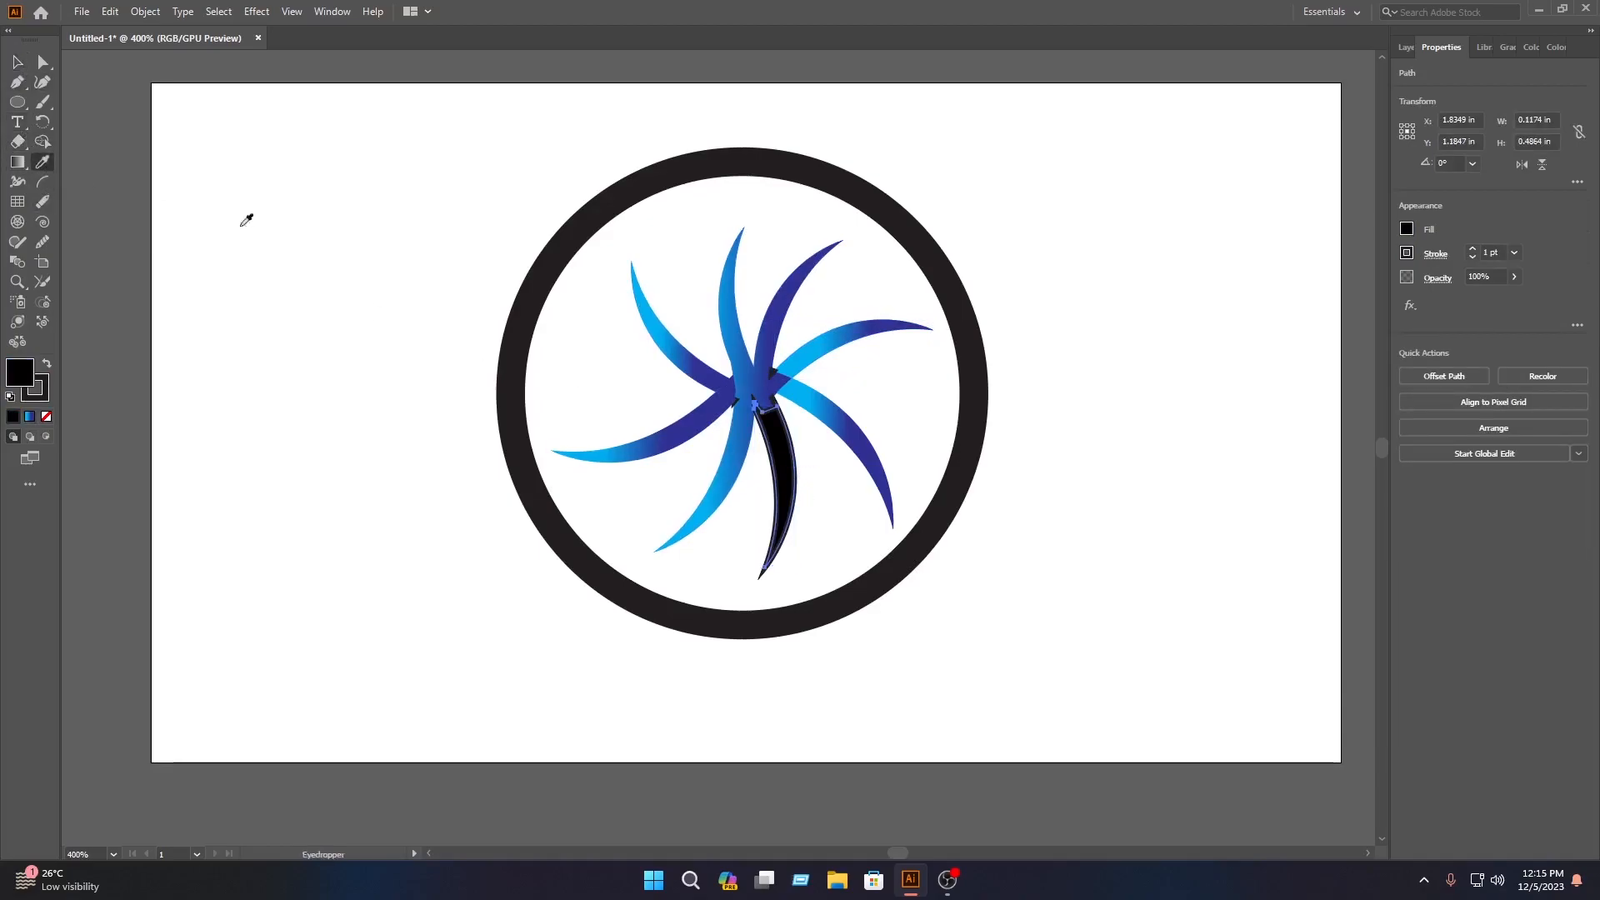
click(724, 275)
click(17, 62)
click(1225, 556)
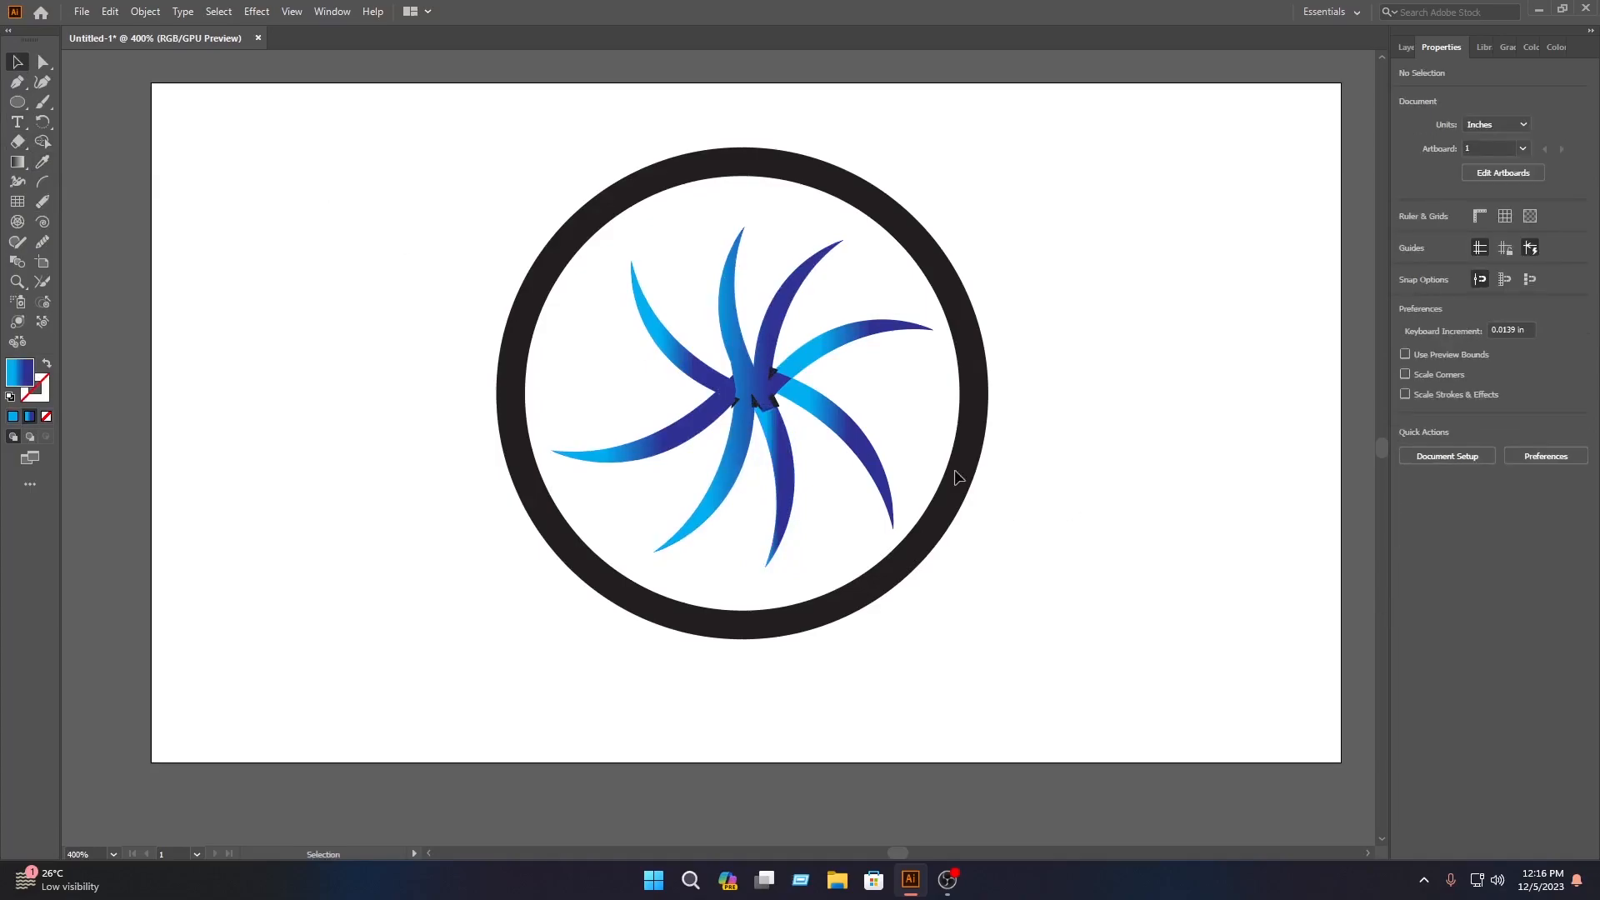
Step: Draw a circle about 0.23 in across, filled with the blue gradient, over the pinwheel's centre
click(16, 102)
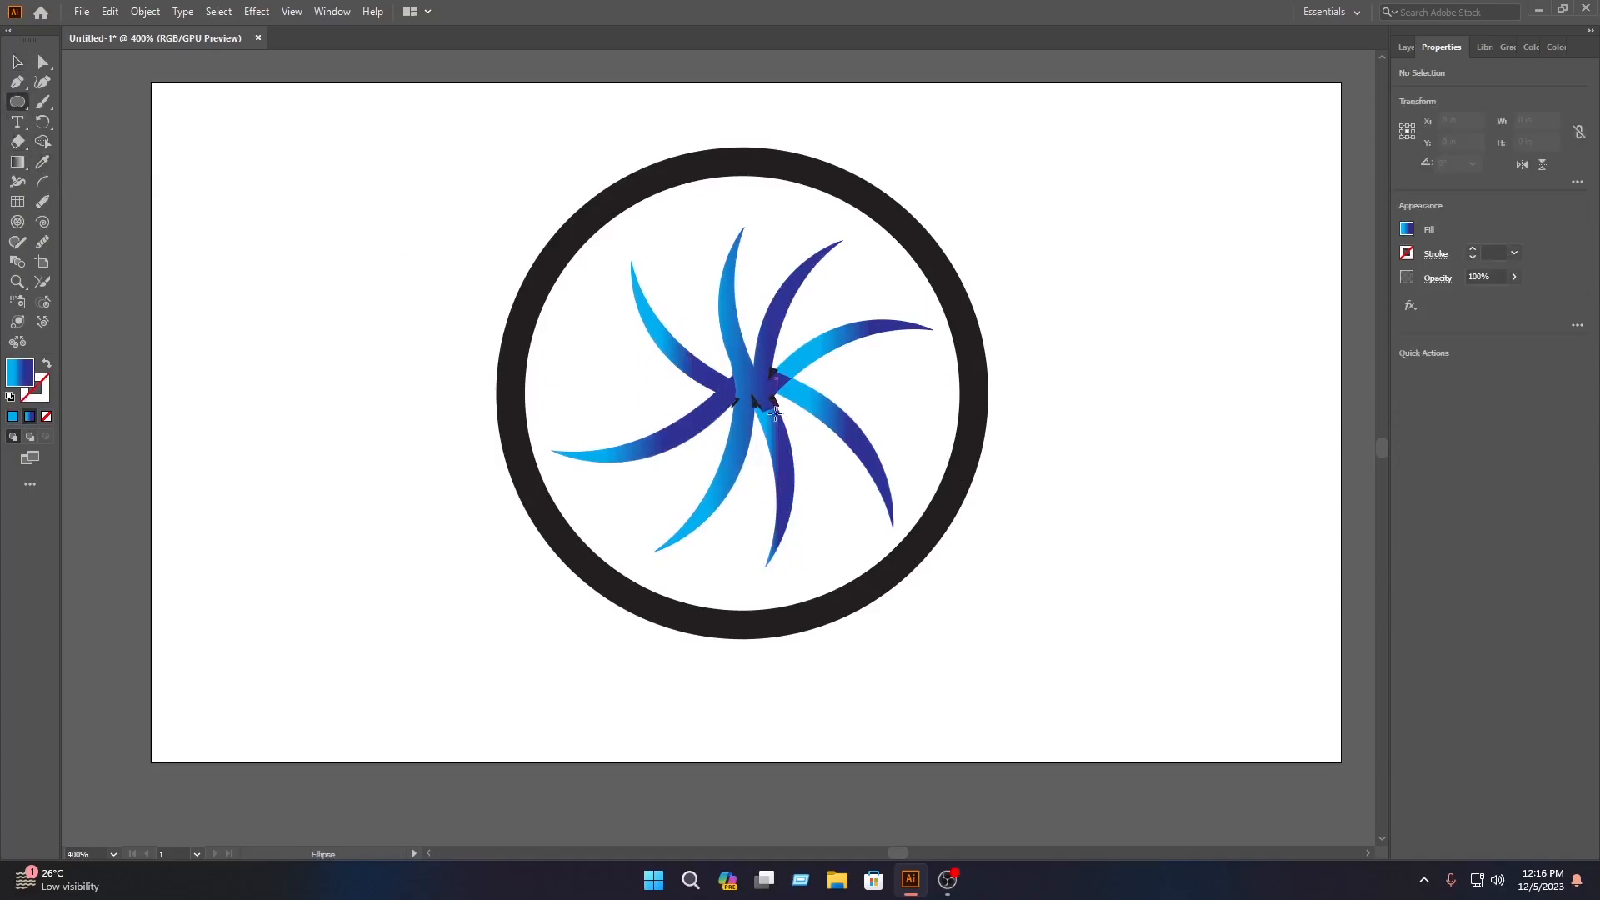
drag(707, 354, 756, 409)
key(v)
Step: Nudge the small gradient circle until it covers the dark gaps where the blades meet
key(Up)
key(Up)
key(Up)
key(Up)
key(Up)
key(Up)
key(Up)
key(Up)
key(Right)
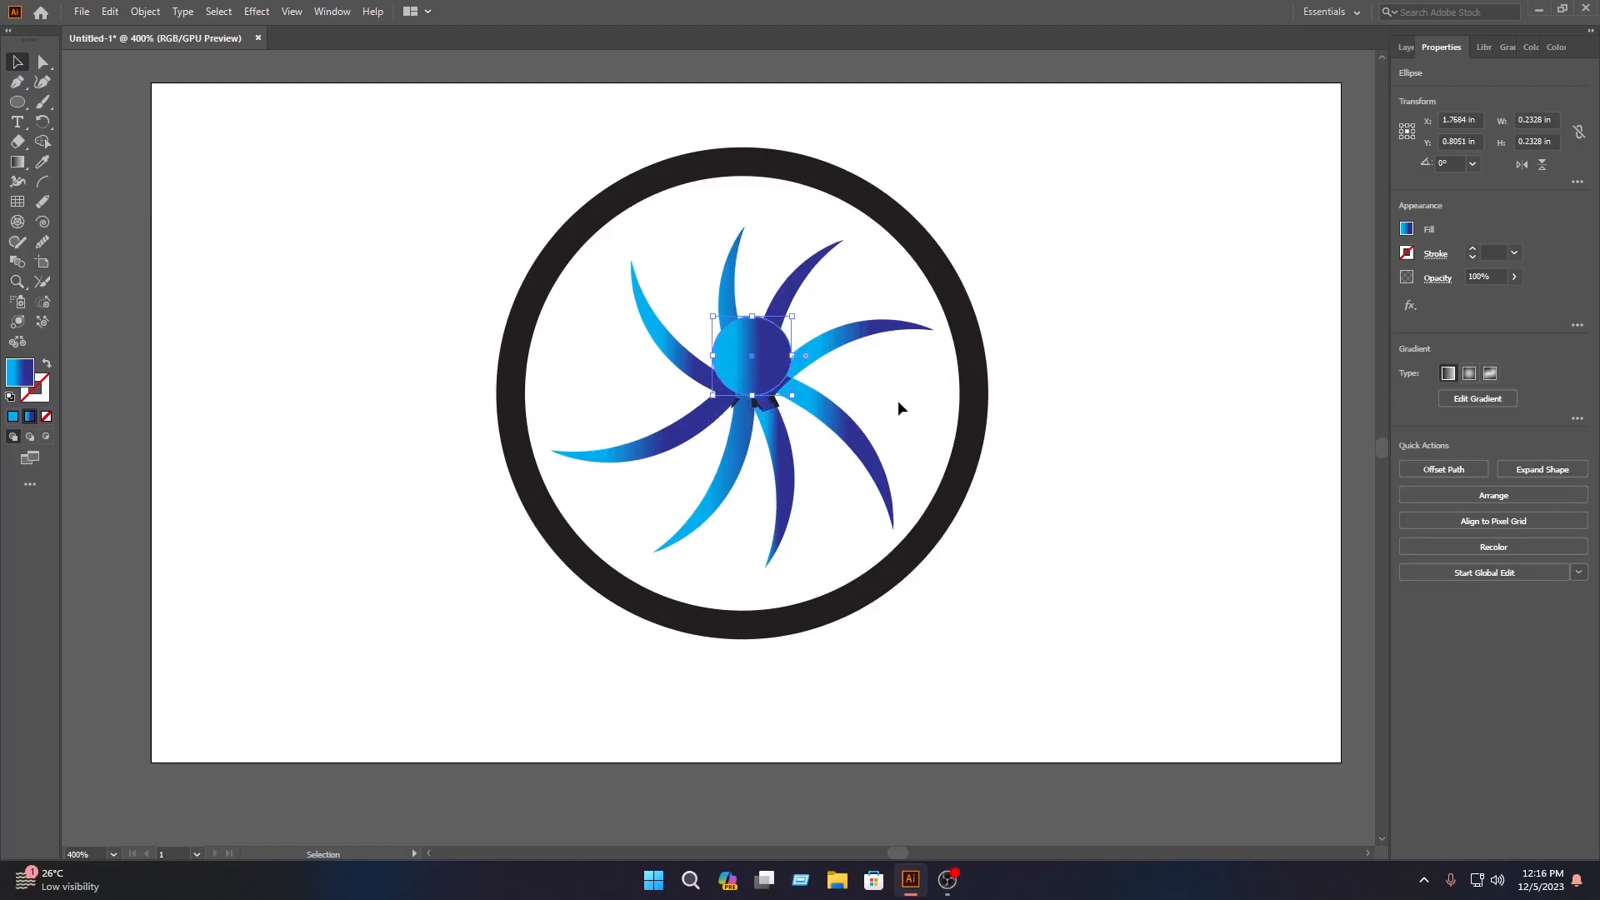
key(Down)
key(Down)
key(Down)
key(Down)
key(Down)
key(Down)
Step: Move the blades and hub circle together slightly left to centre them in the ring, and unlock the ring's ellipse
drag(914, 411, 585, 281)
drag(750, 382, 736, 382)
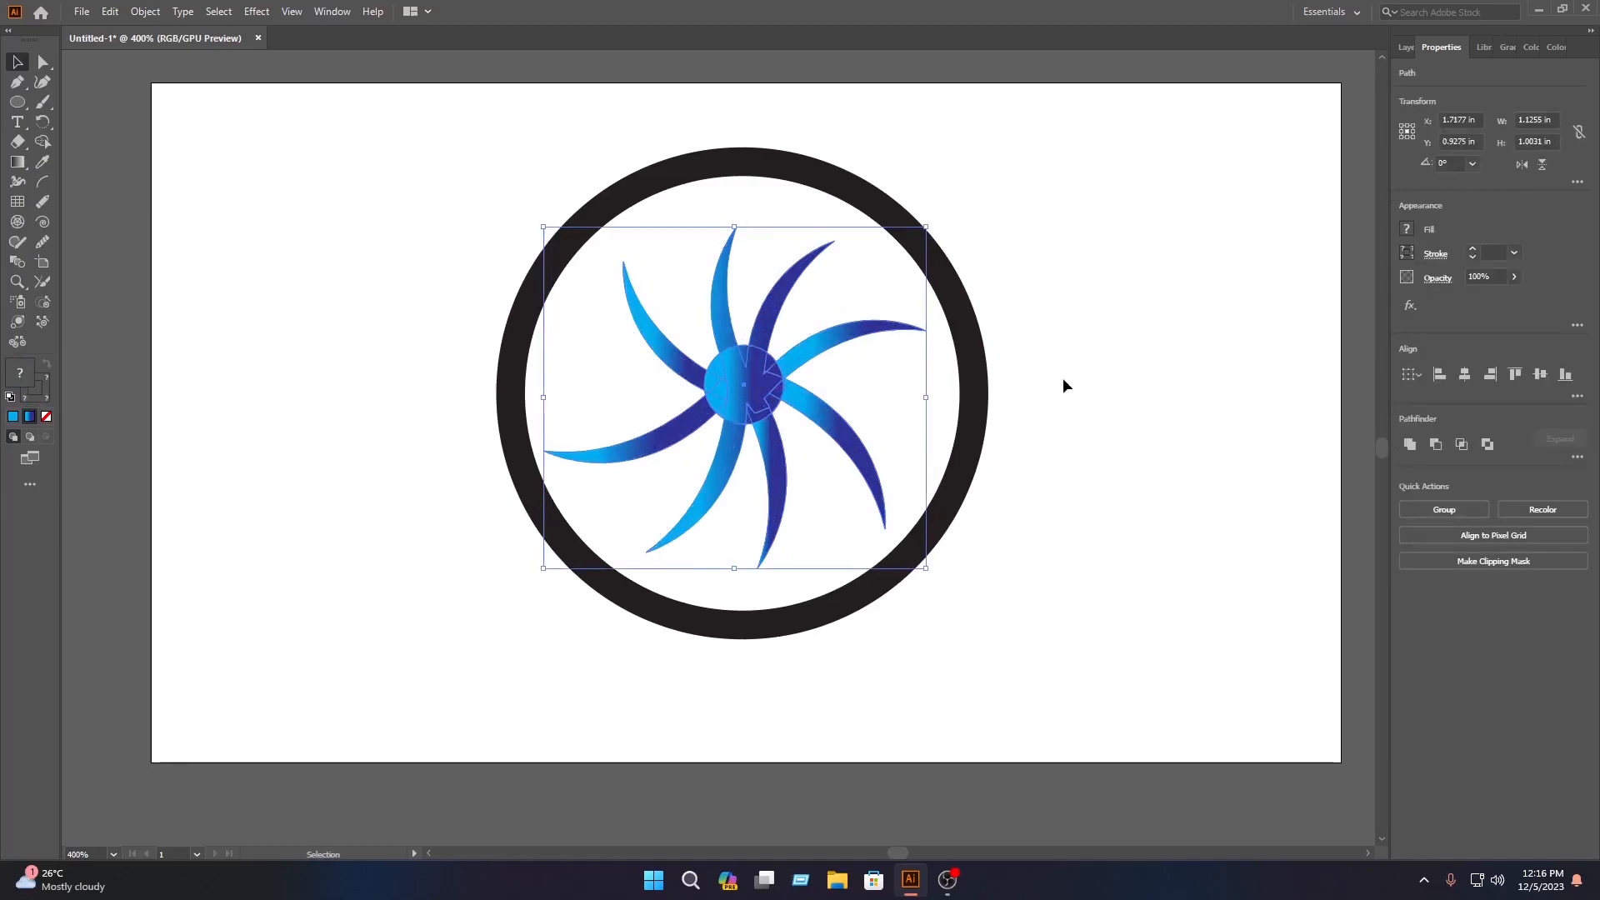
click(1145, 418)
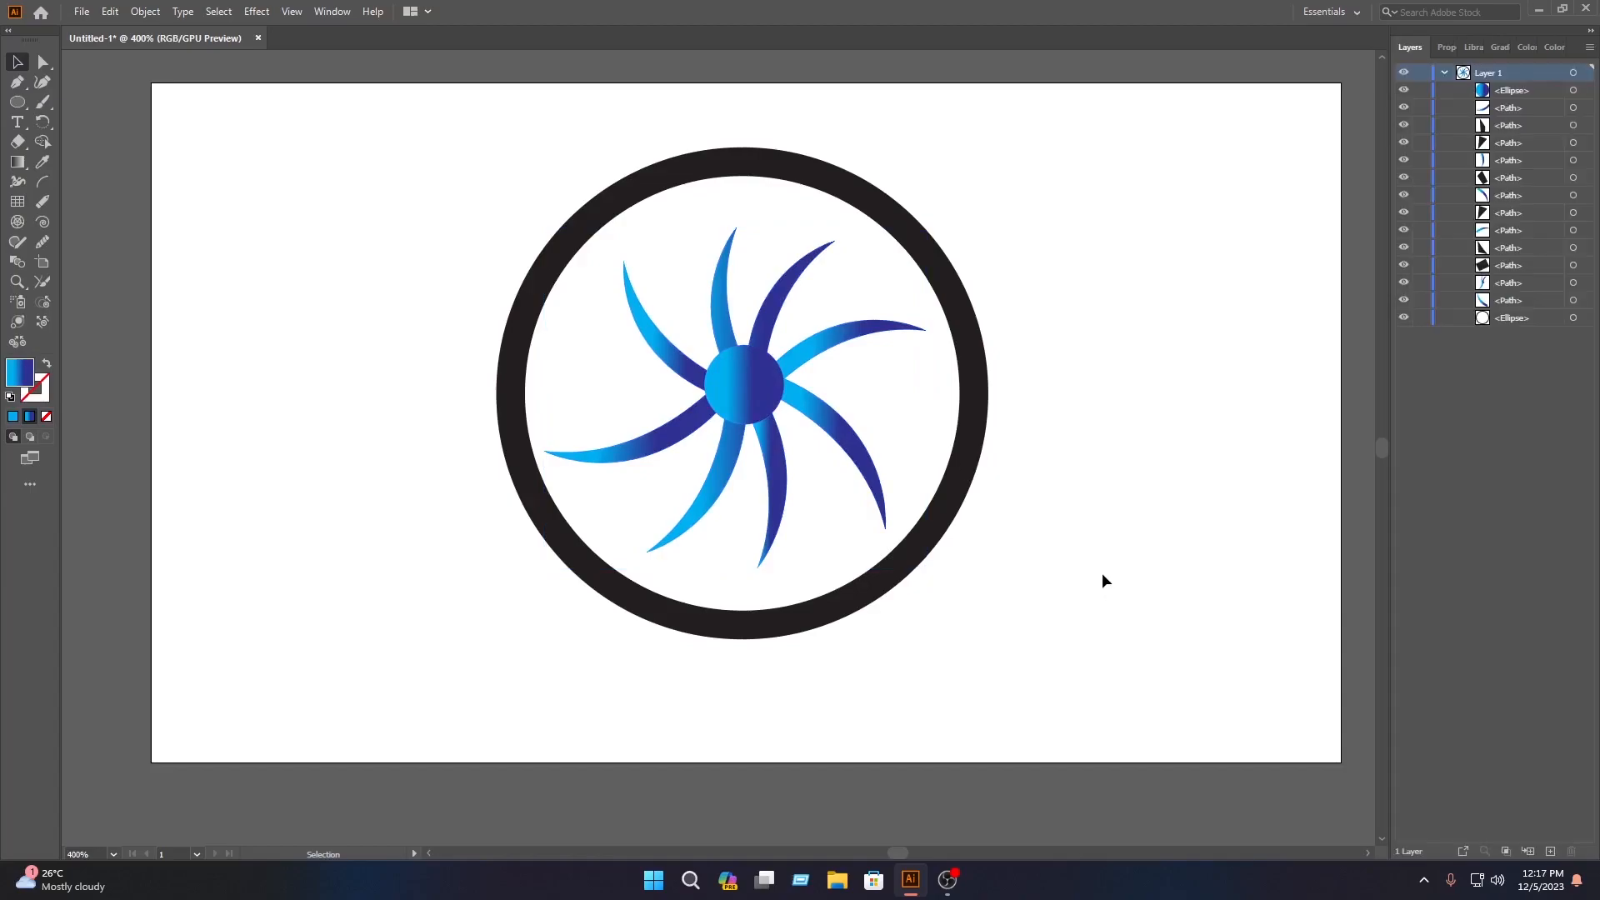
Step: Select the whole logo including the ring and move it down and slightly right to the middle of the artboard
drag(1101, 572, 356, 34)
drag(917, 291, 931, 326)
click(1117, 347)
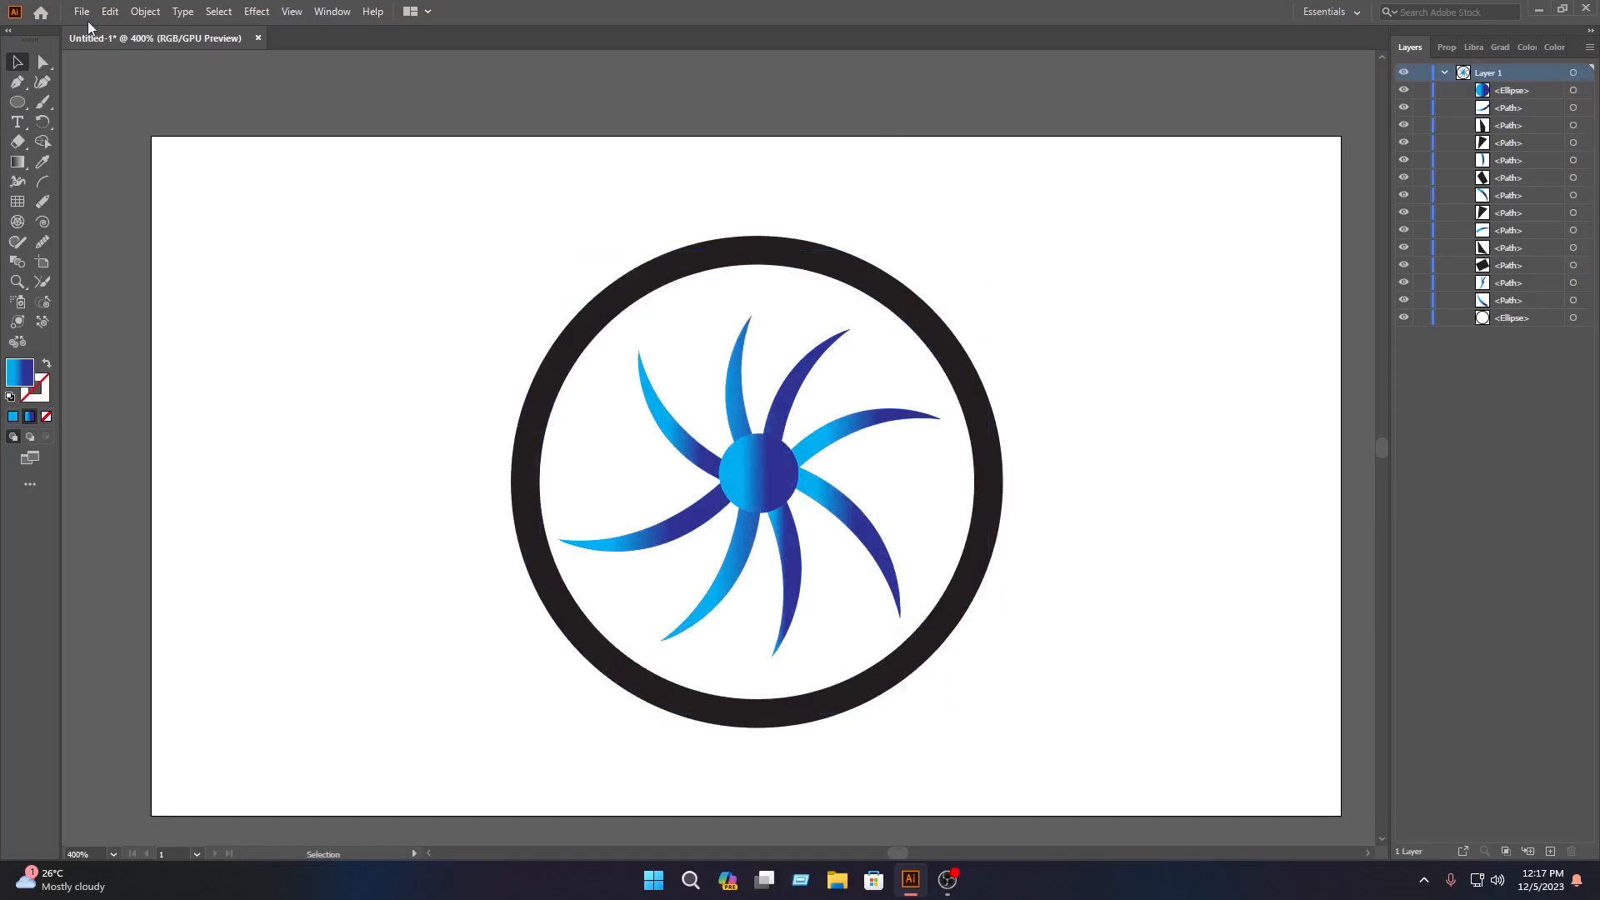
Step: Export the logo to the Desktop as a PNG file named d
click(82, 12)
mouse_move(133, 309)
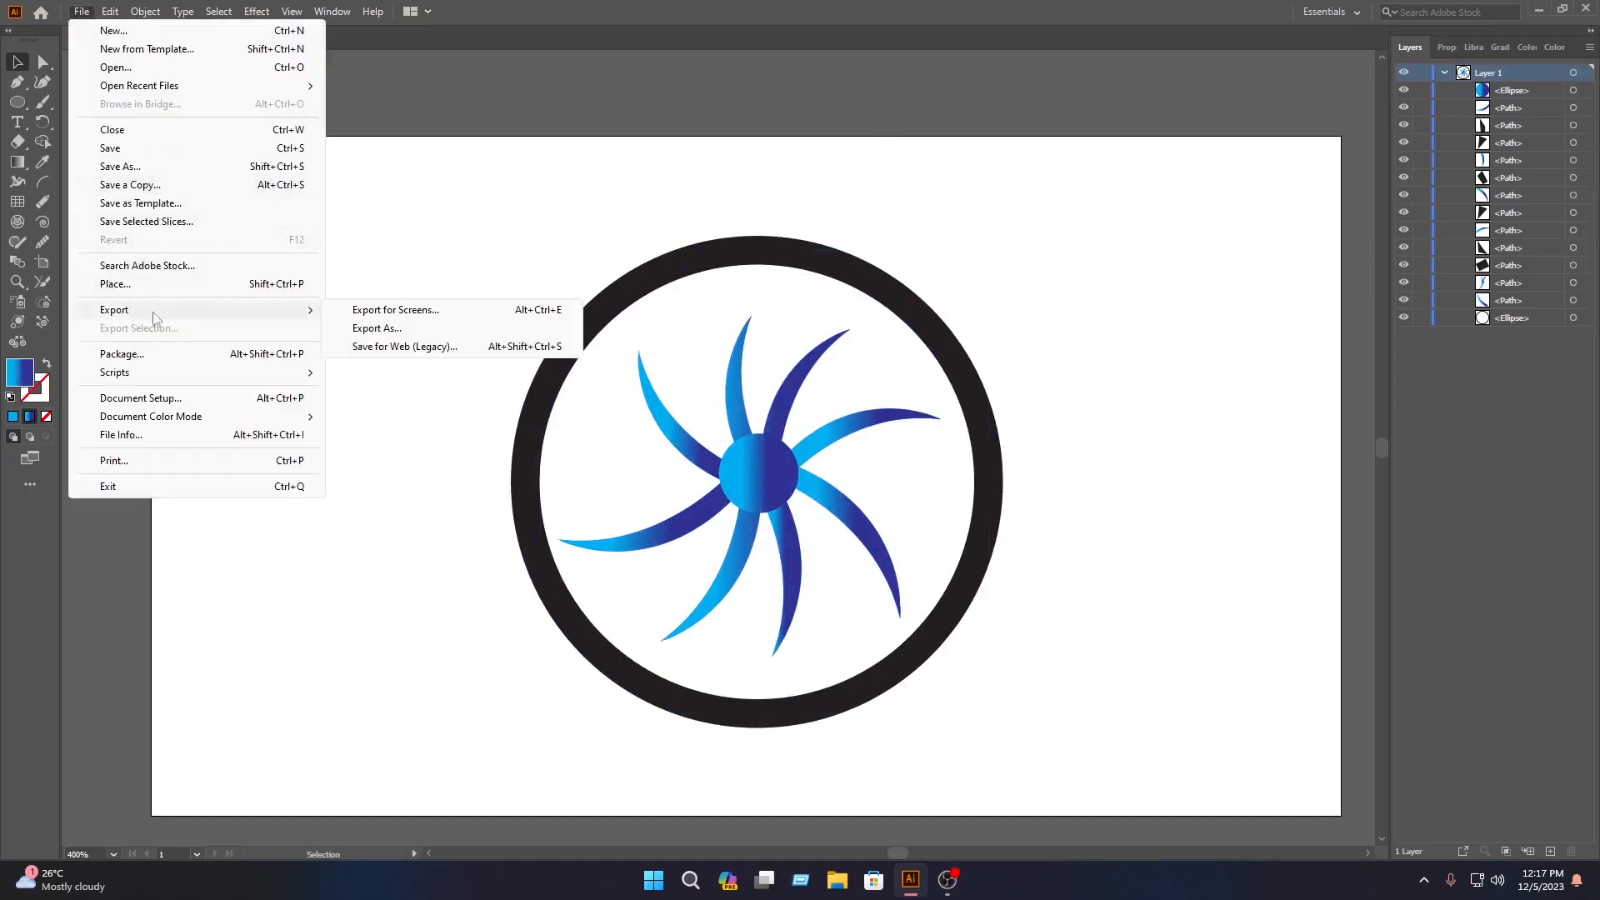
click(408, 327)
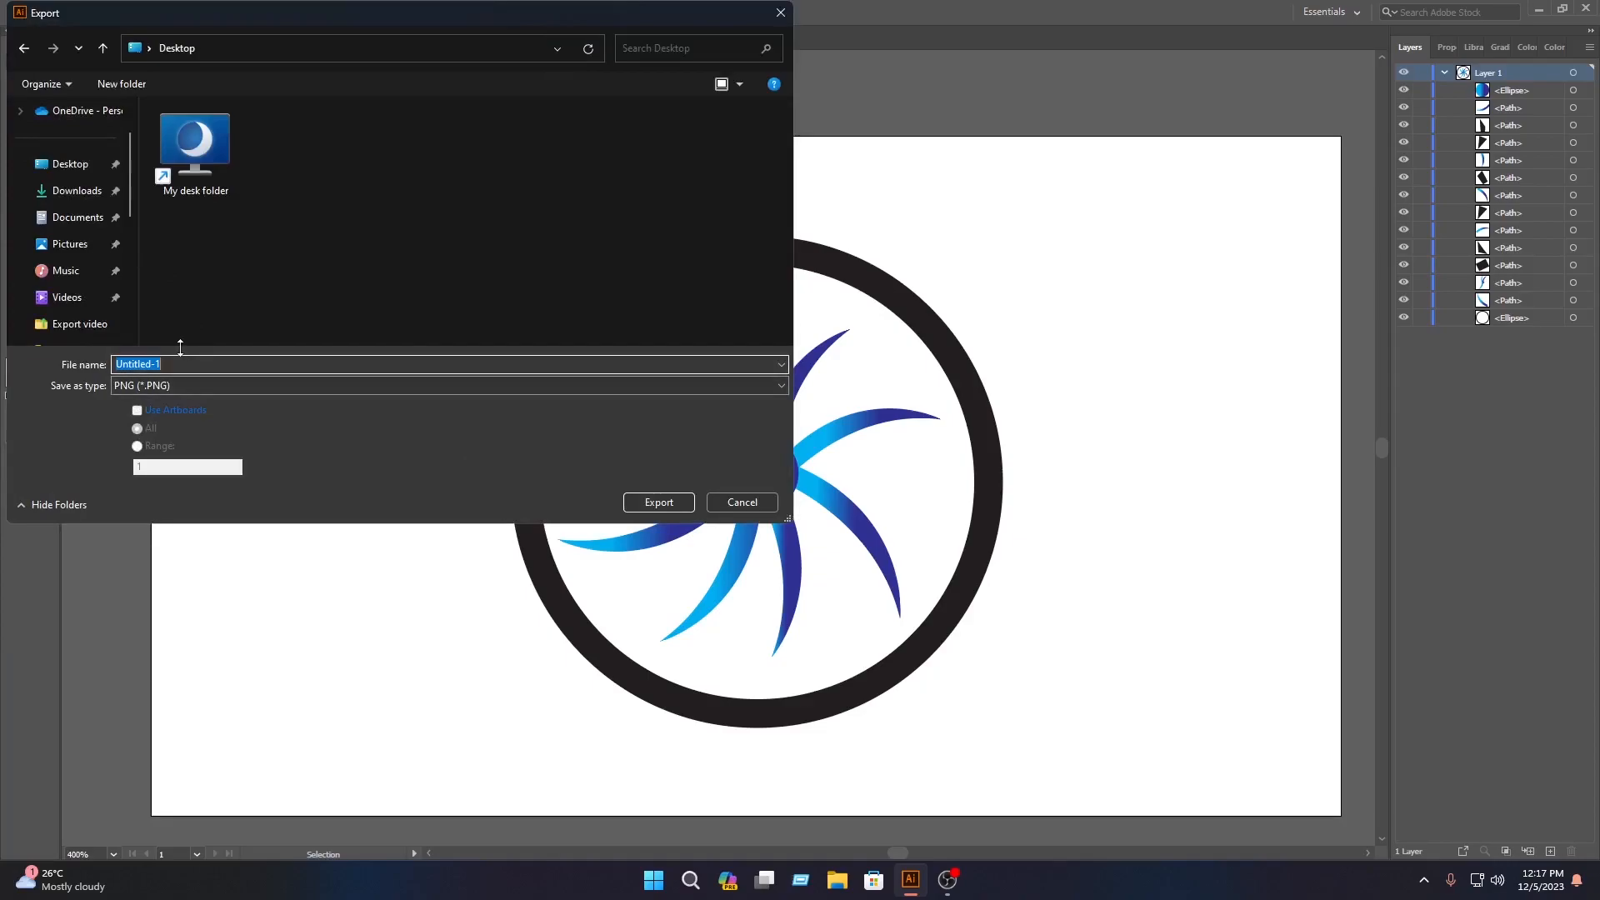
text(d)
scroll(104, 232, down, 5)
click(238, 385)
click(193, 471)
click(658, 503)
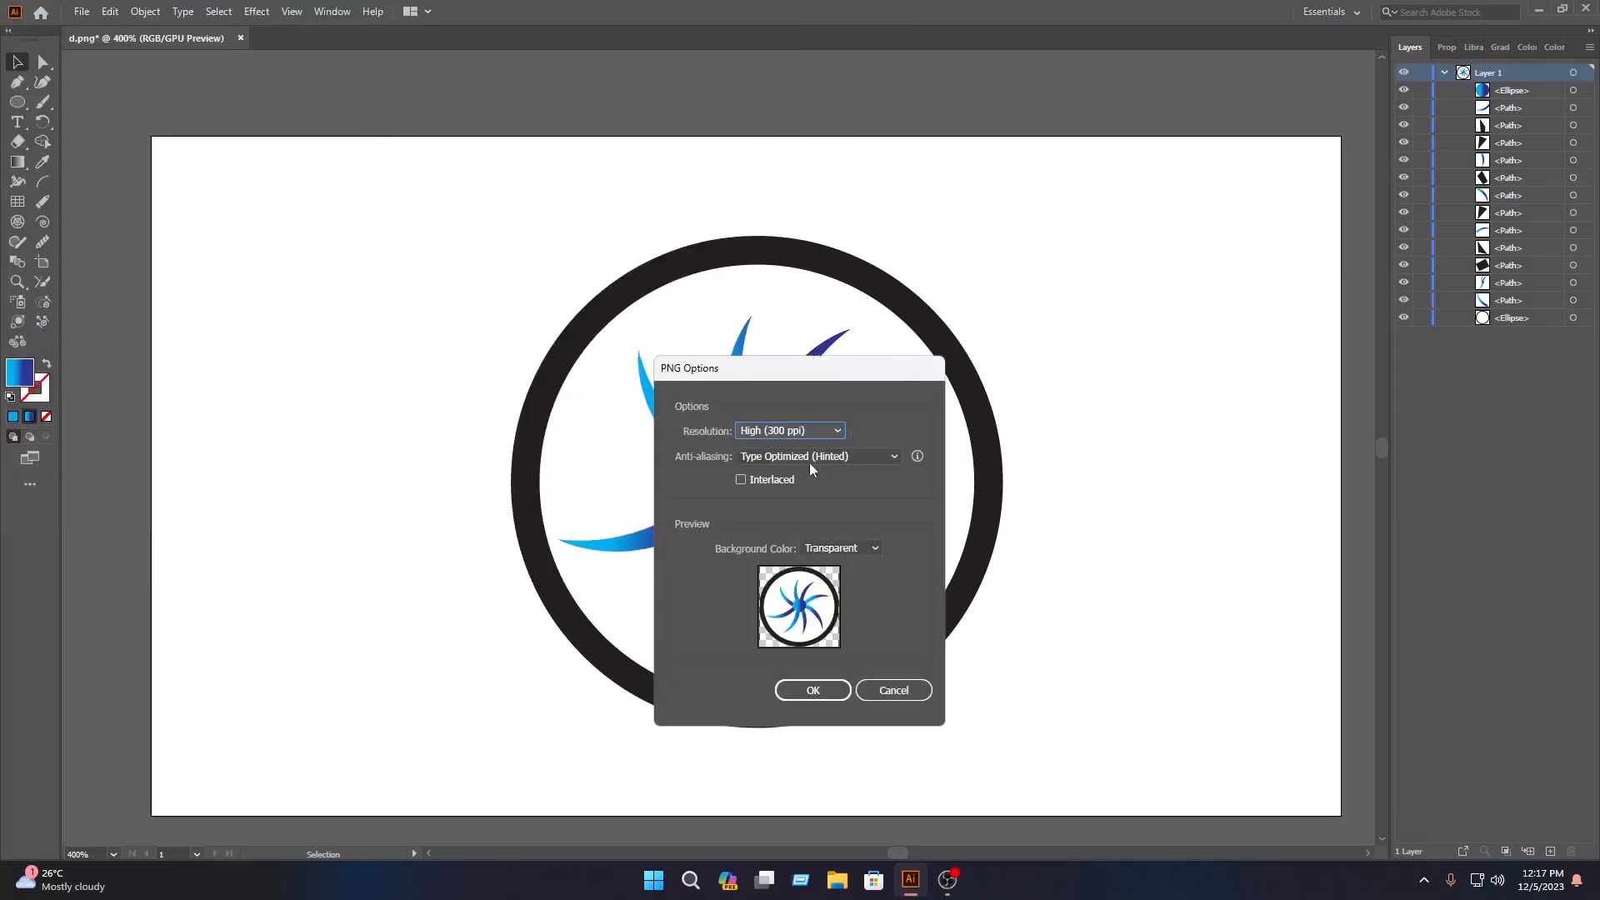
Step: Set the PNG resolution to High (300 ppi) with a Transparent background and complete the export
click(797, 431)
click(802, 484)
click(831, 547)
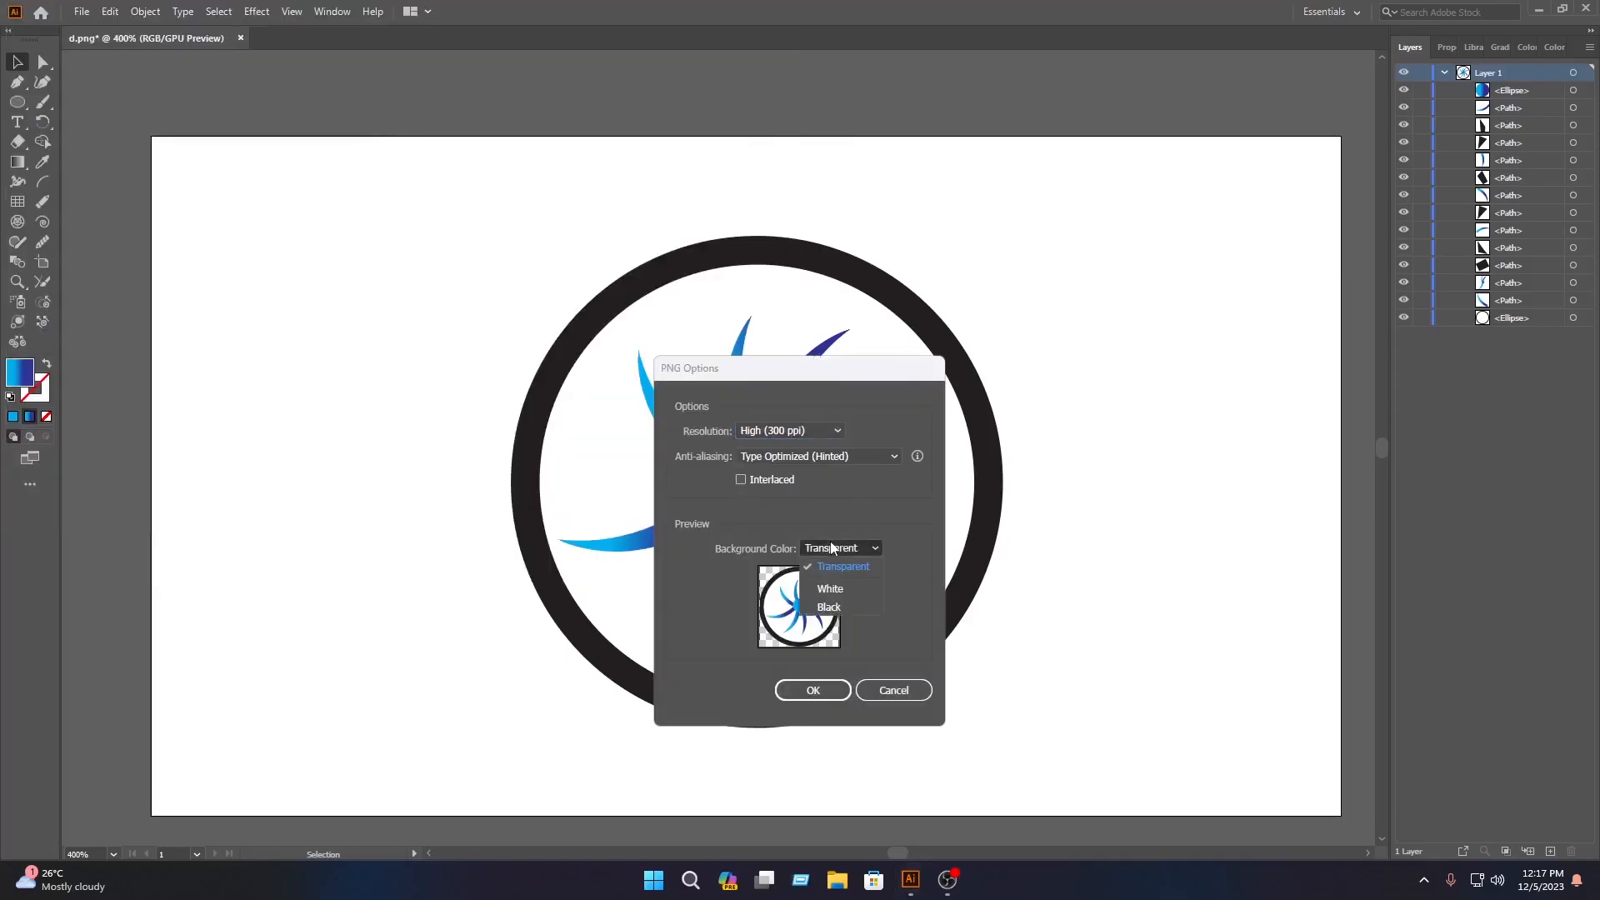
click(833, 569)
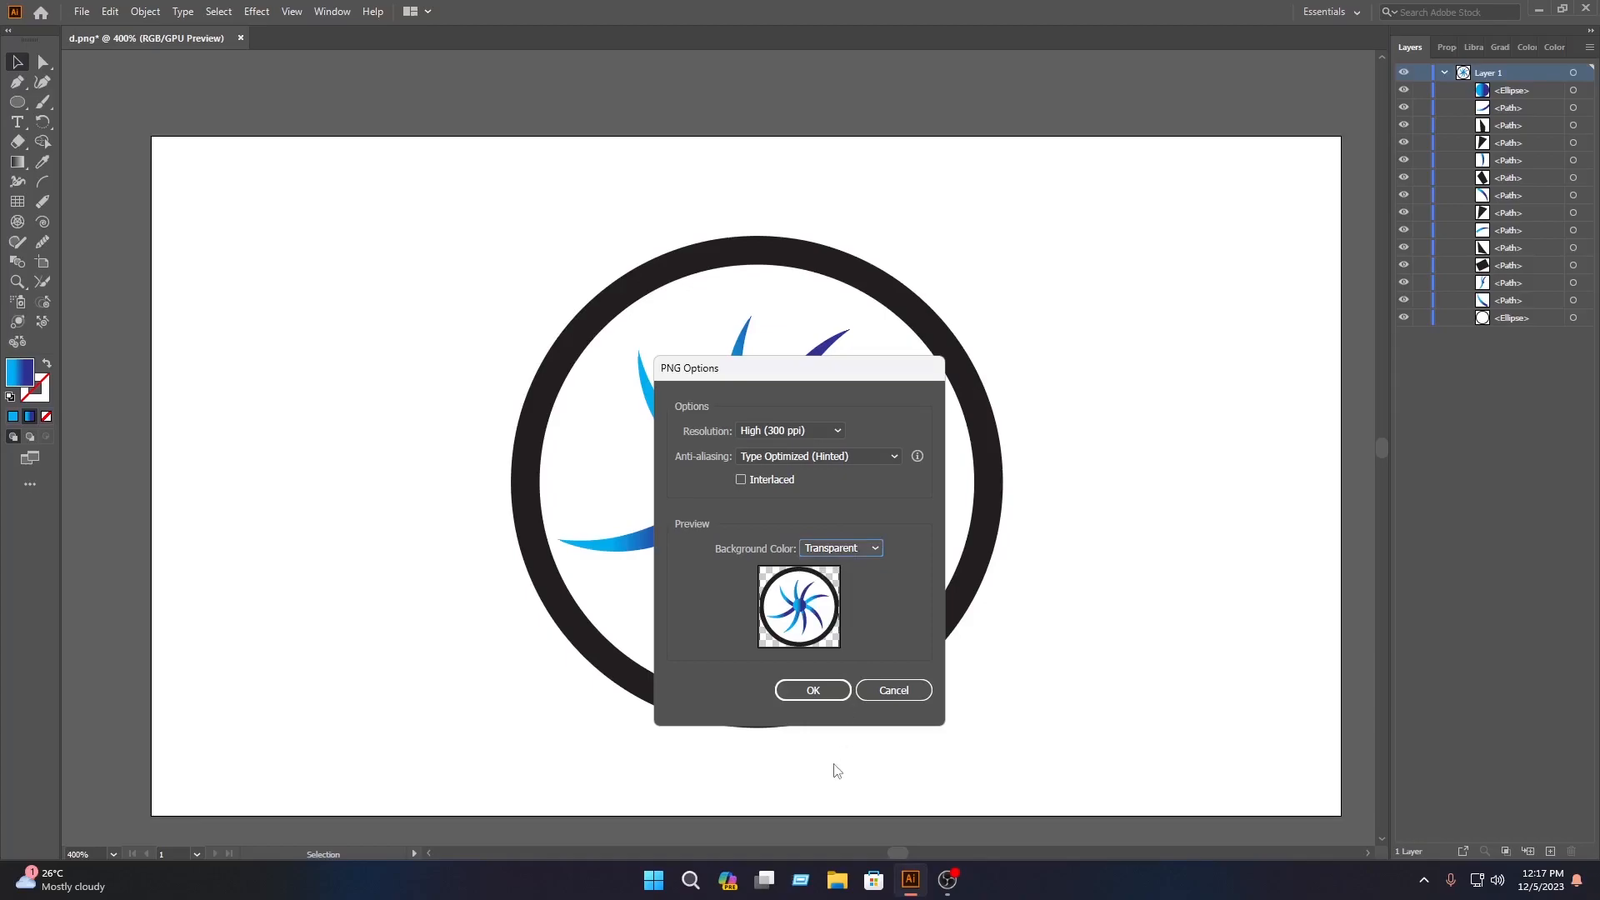
click(817, 692)
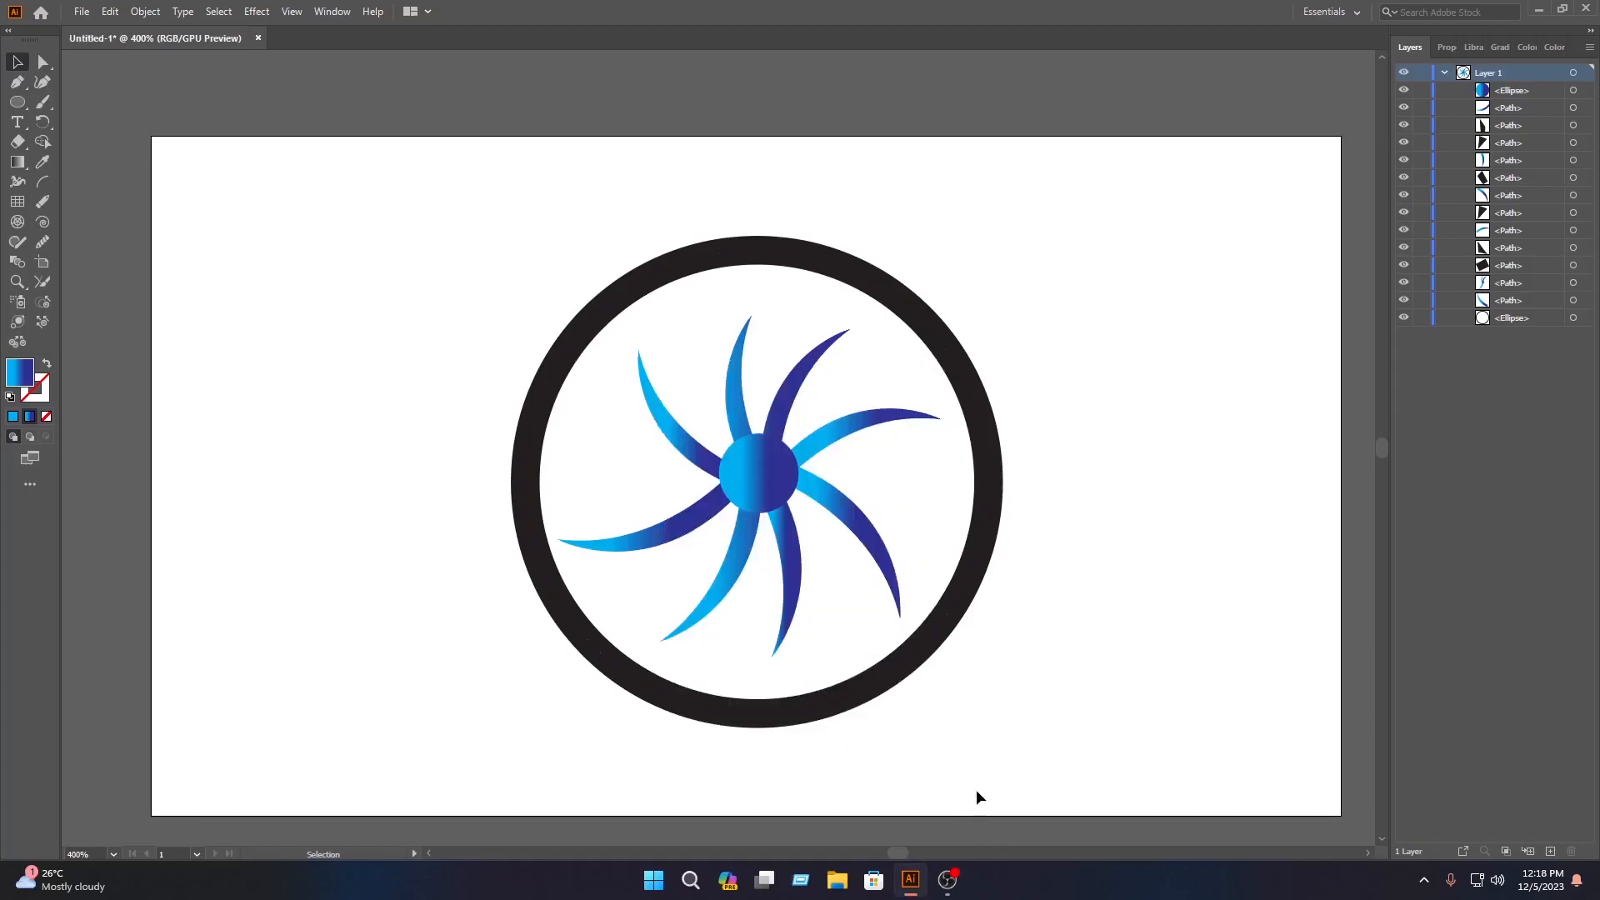
Step: Switch to Photoshop and open the recent wall mockup file 163.psd
mouse_move(1550, 309)
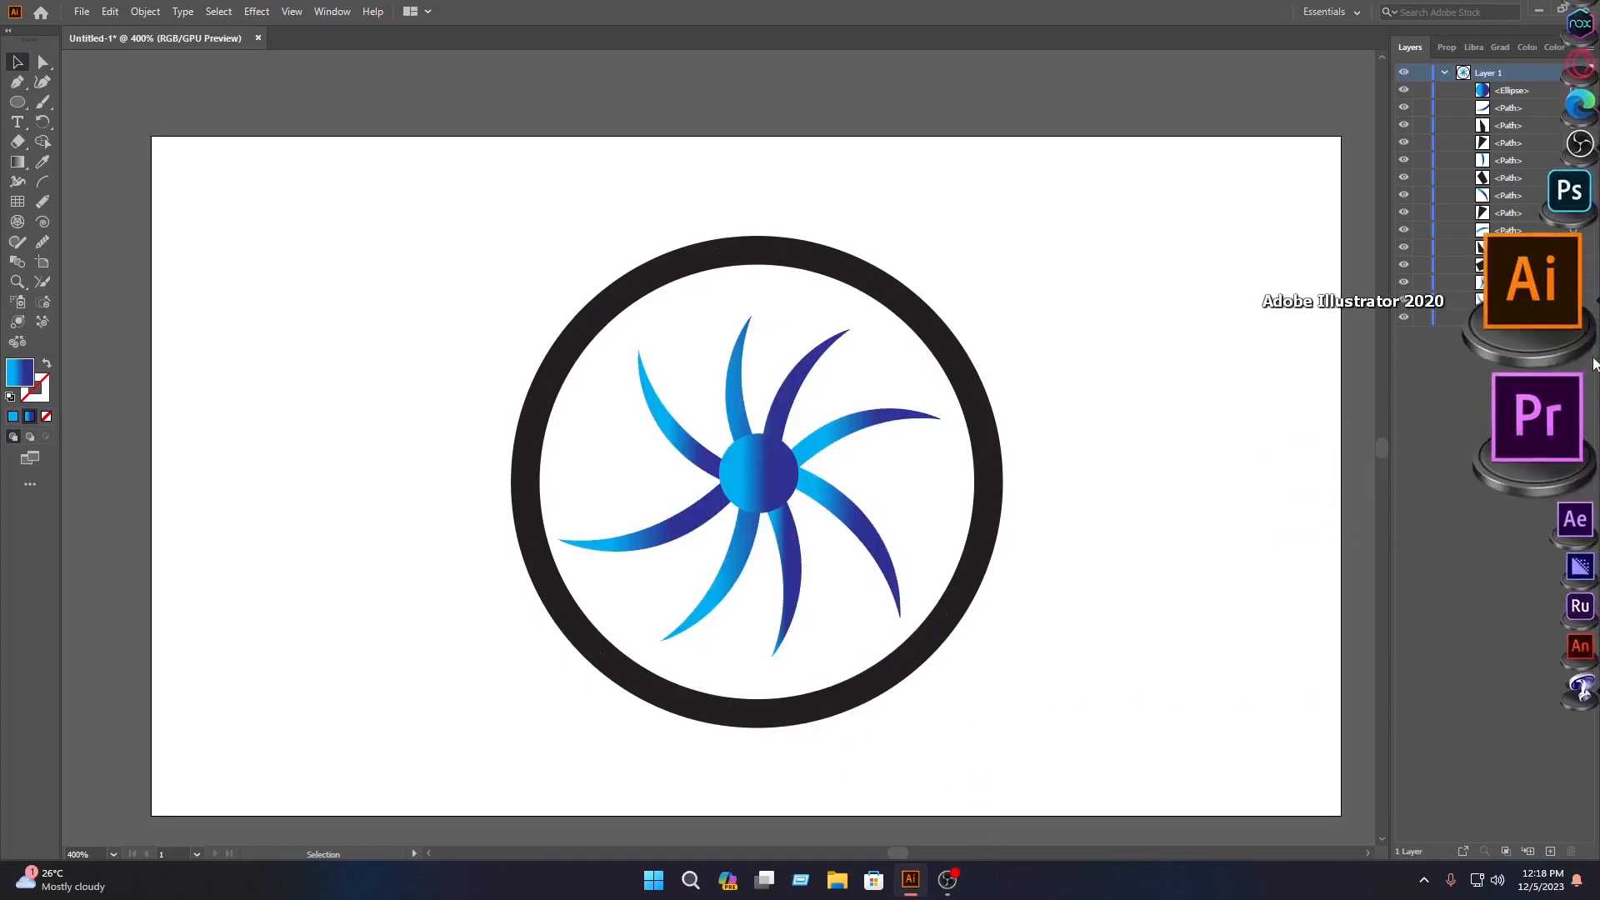
click(1543, 308)
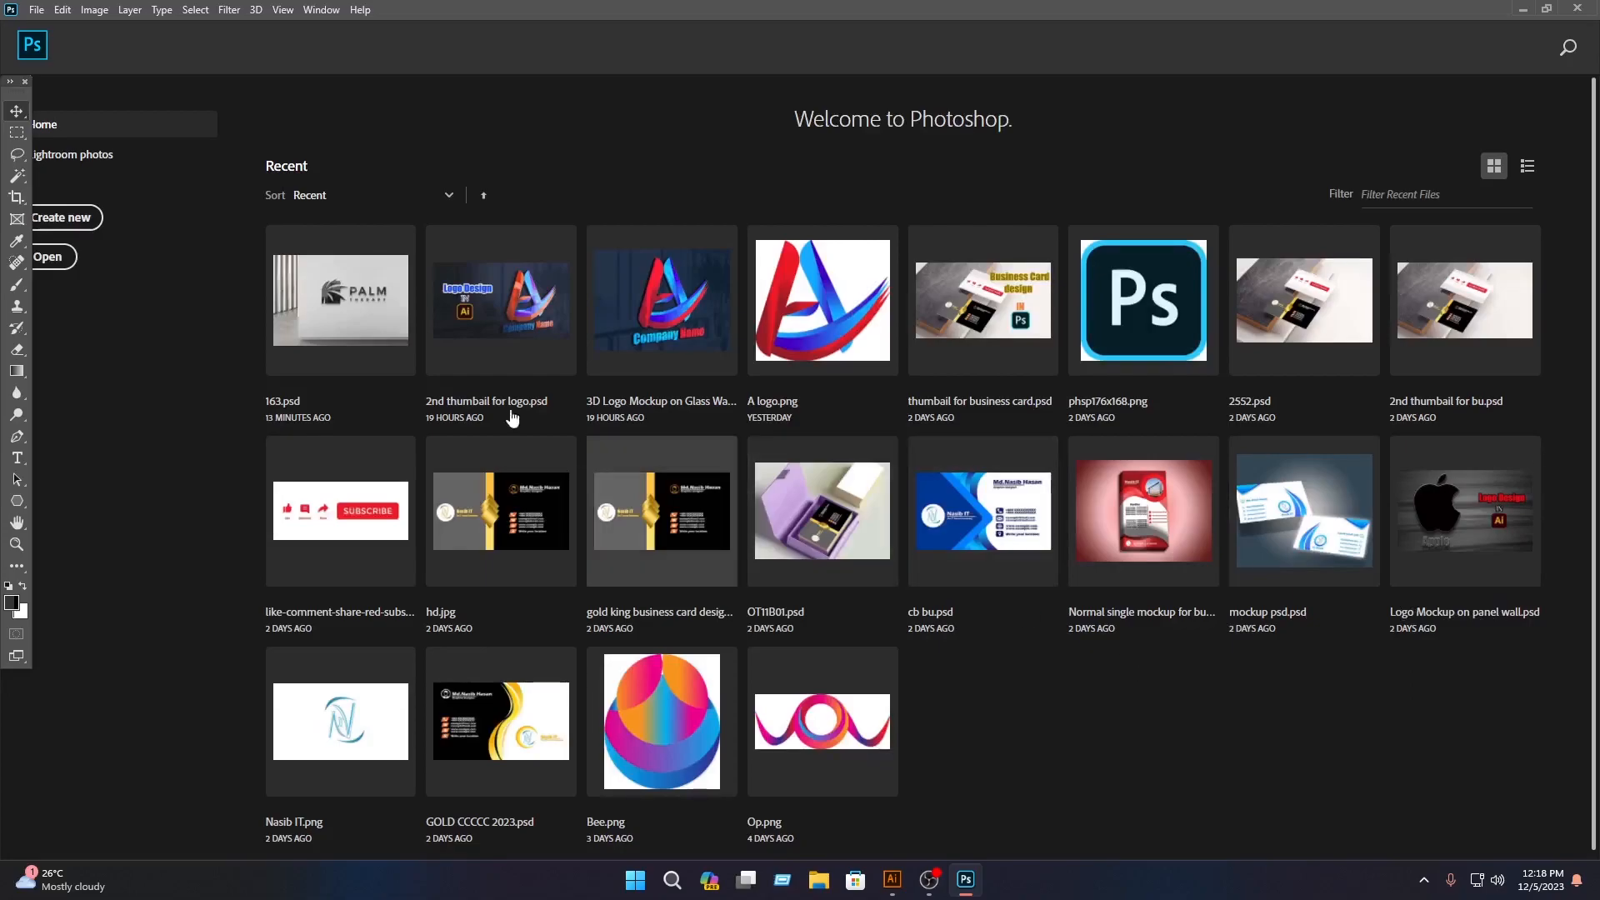
click(370, 317)
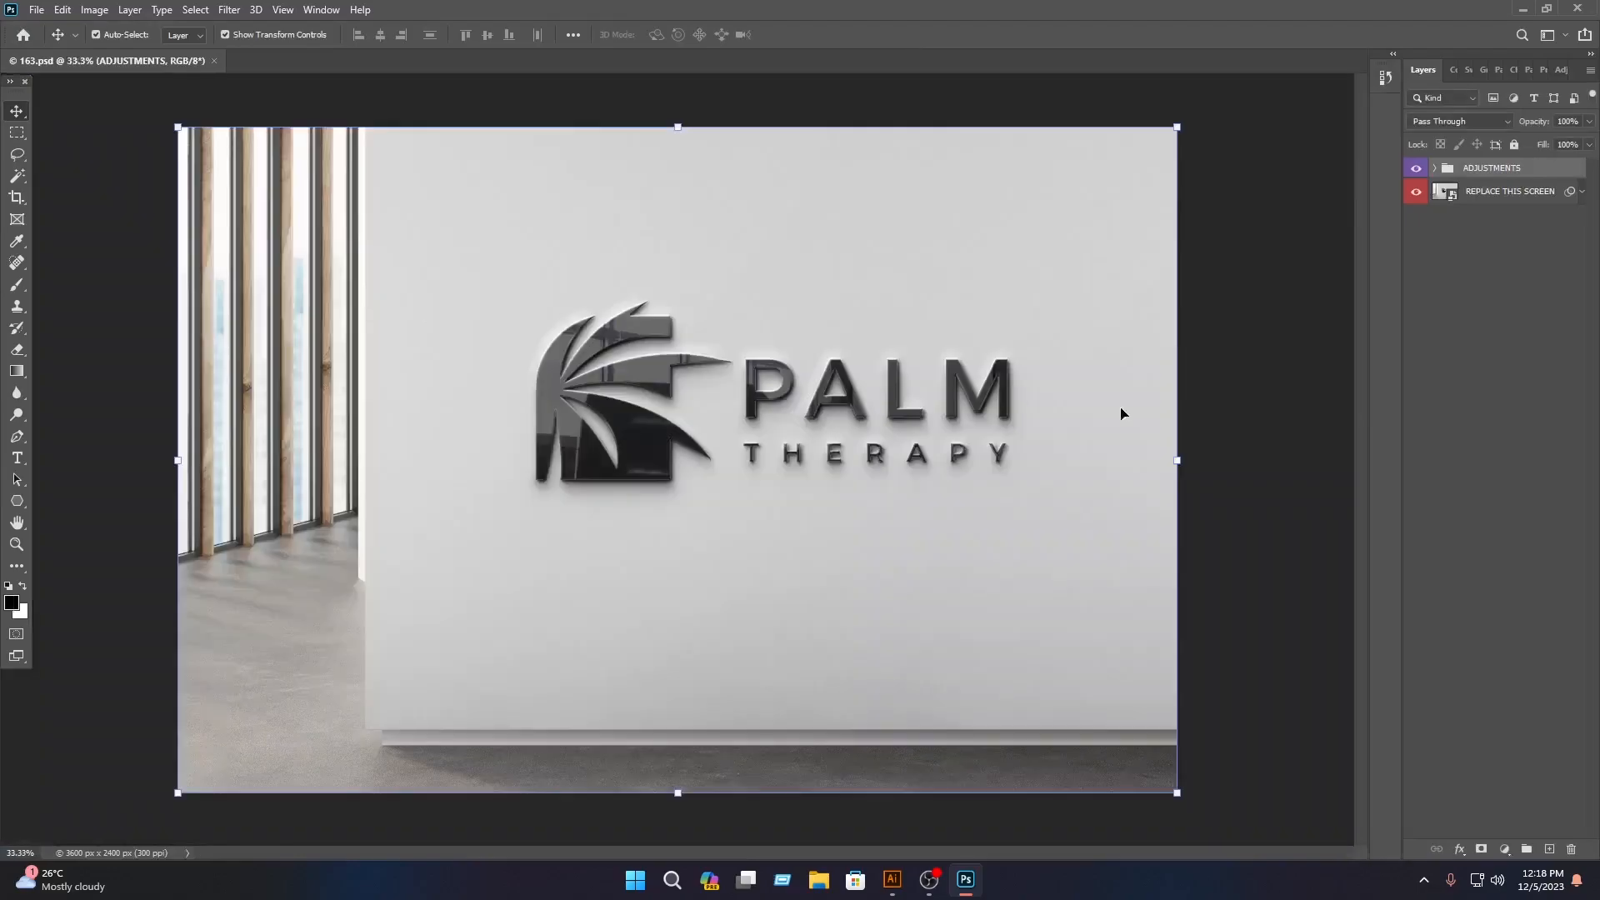
Step: Open the contents of the REPLACE THIS SCREEN smart object and, inside it, the REPLACE THIS LOGO smart object
click(1224, 429)
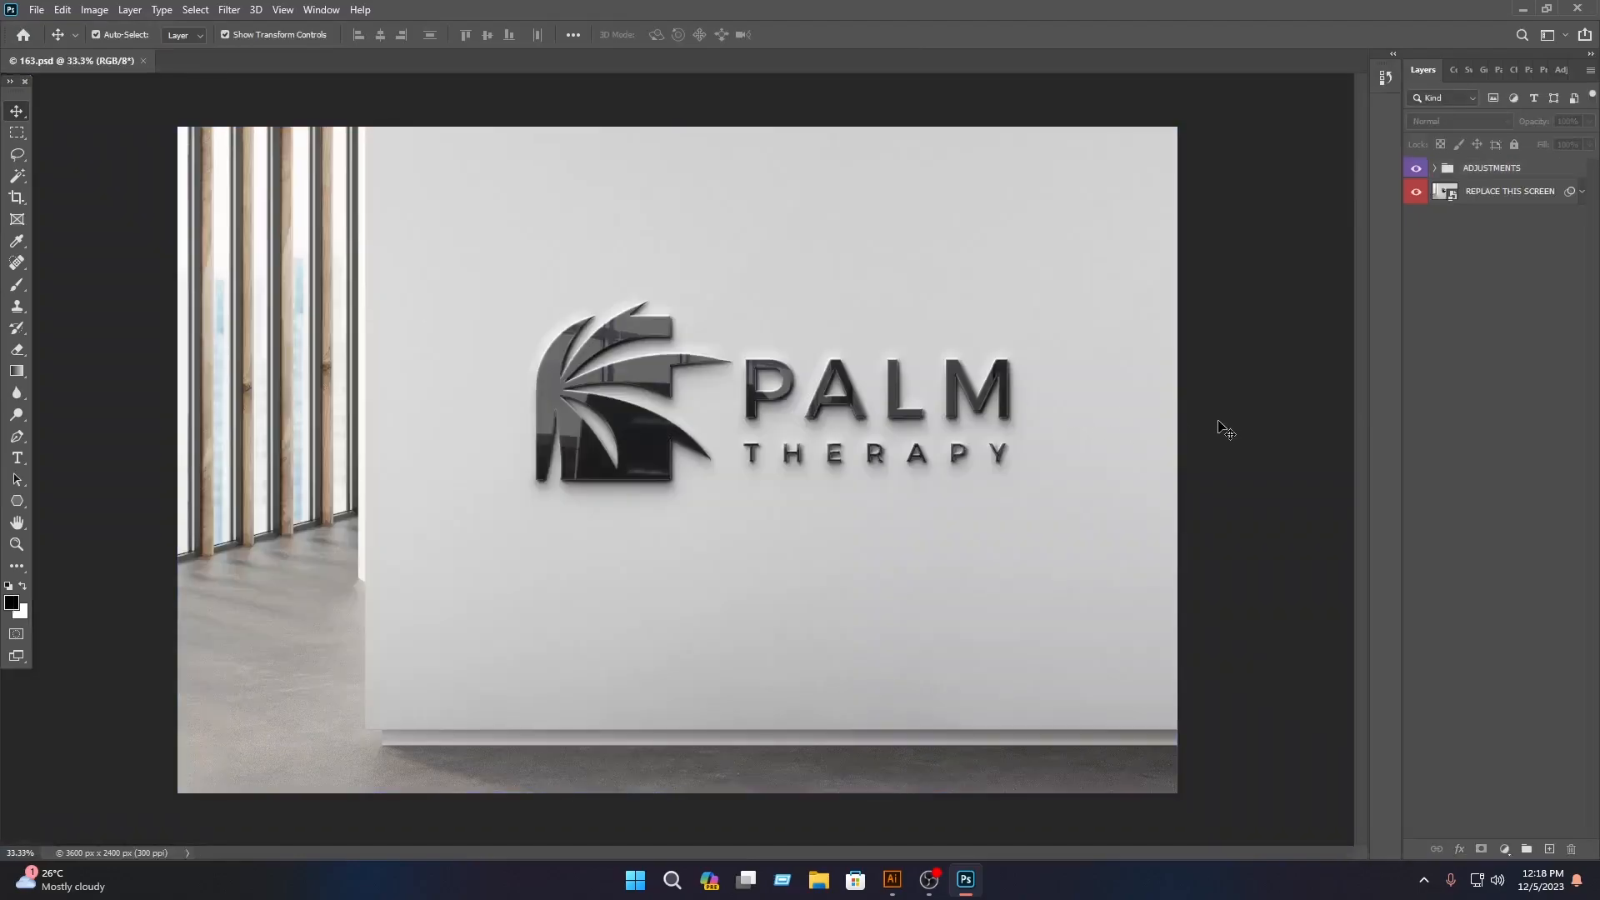
click(1452, 196)
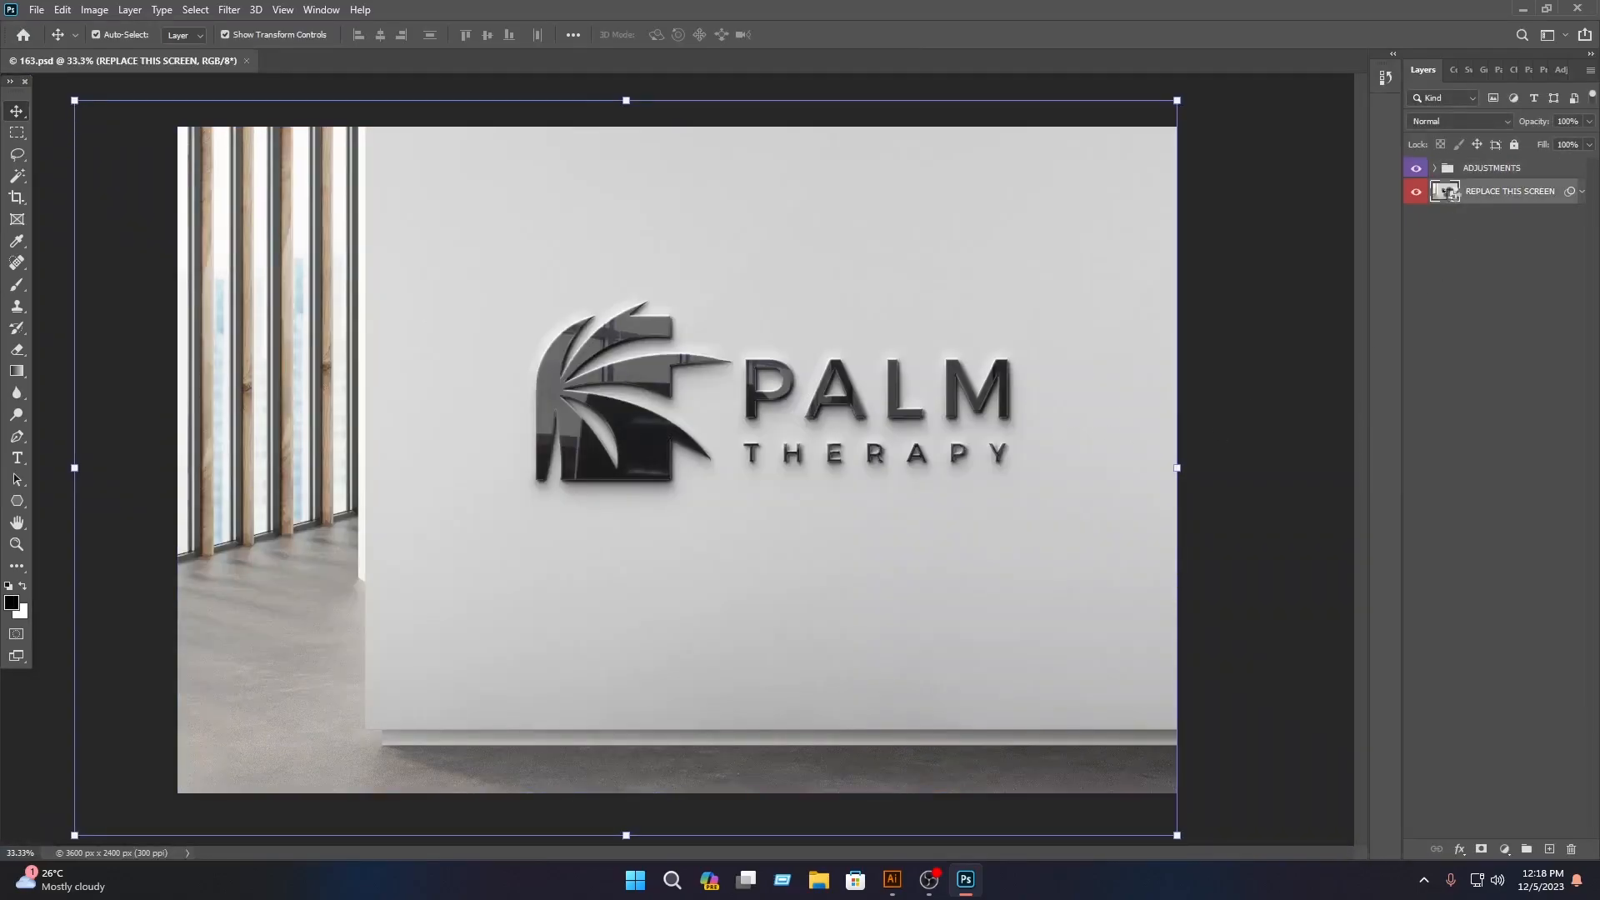
double_click(1452, 197)
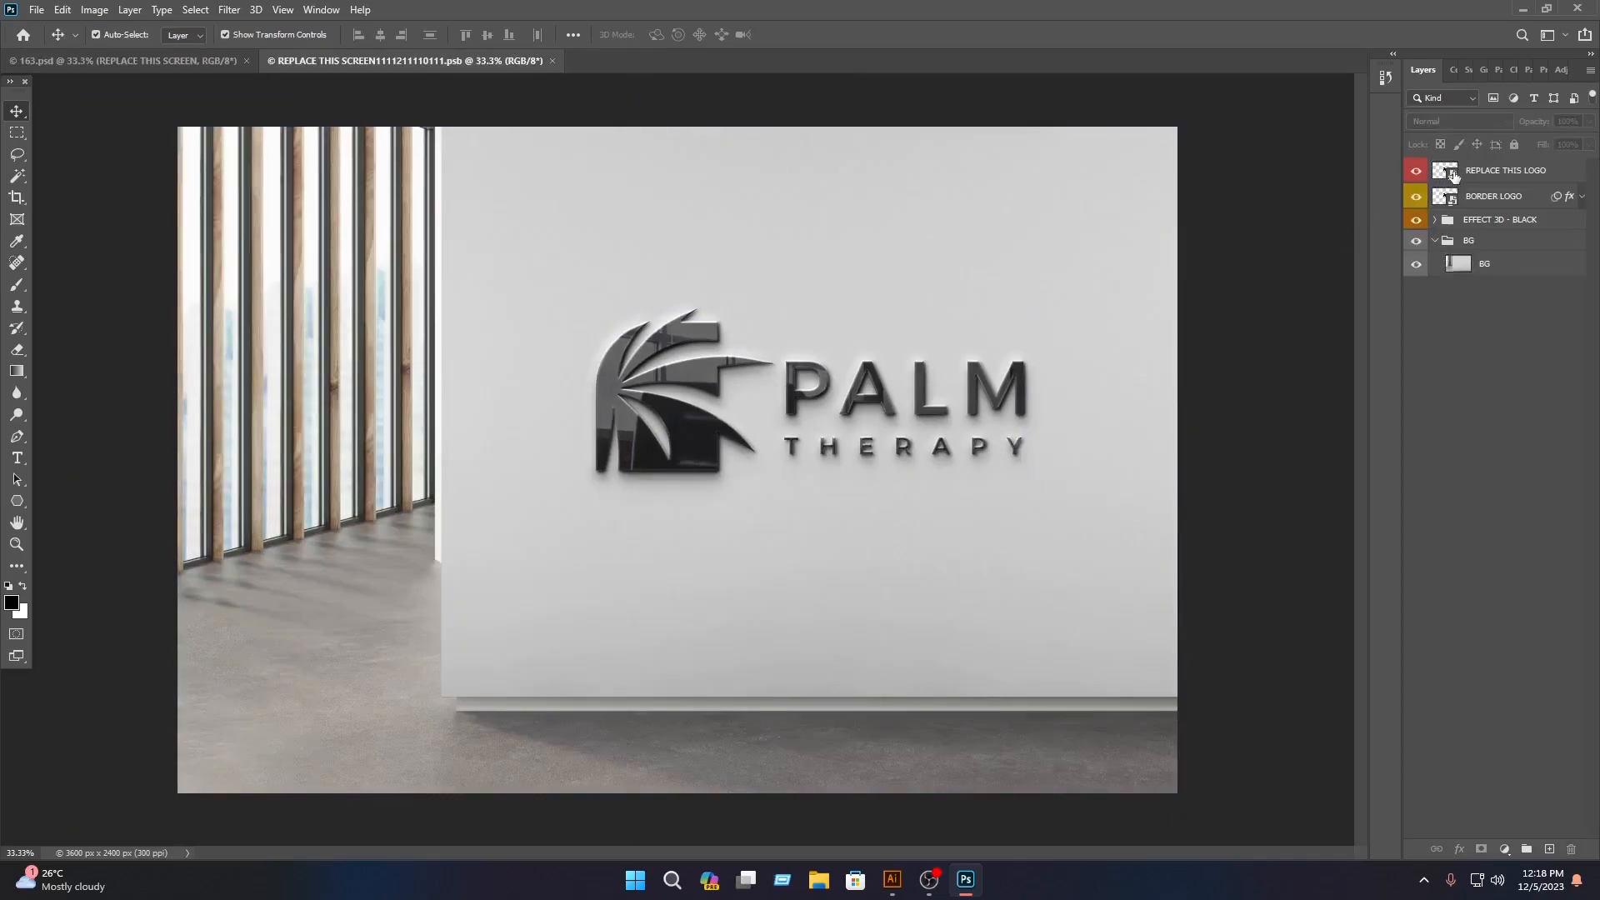
double_click(1454, 175)
Step: Delete the PALM THERAPY logo from Base11.psb and open the exported logo file d.png
click(575, 374)
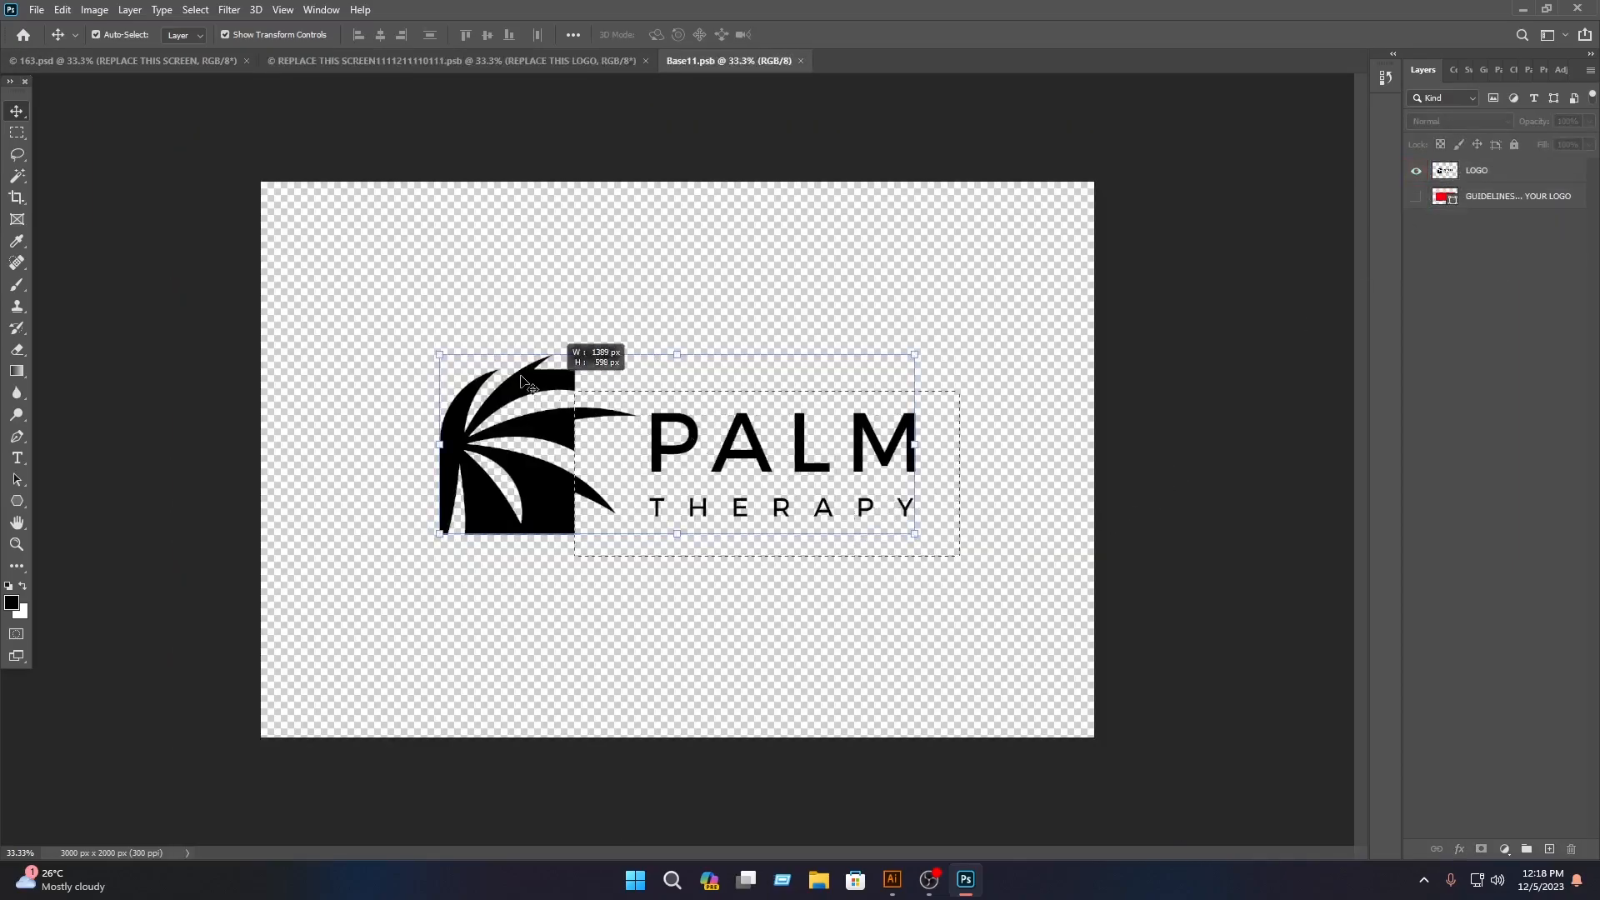
key(Delete)
click(25, 10)
click(58, 43)
click(265, 173)
click(638, 449)
Step: Bring the pinwheel logo from d.png into Base11.psb and enlarge it in the left half of the canvas
drag(625, 137, 749, 435)
drag(577, 436, 503, 450)
click(826, 37)
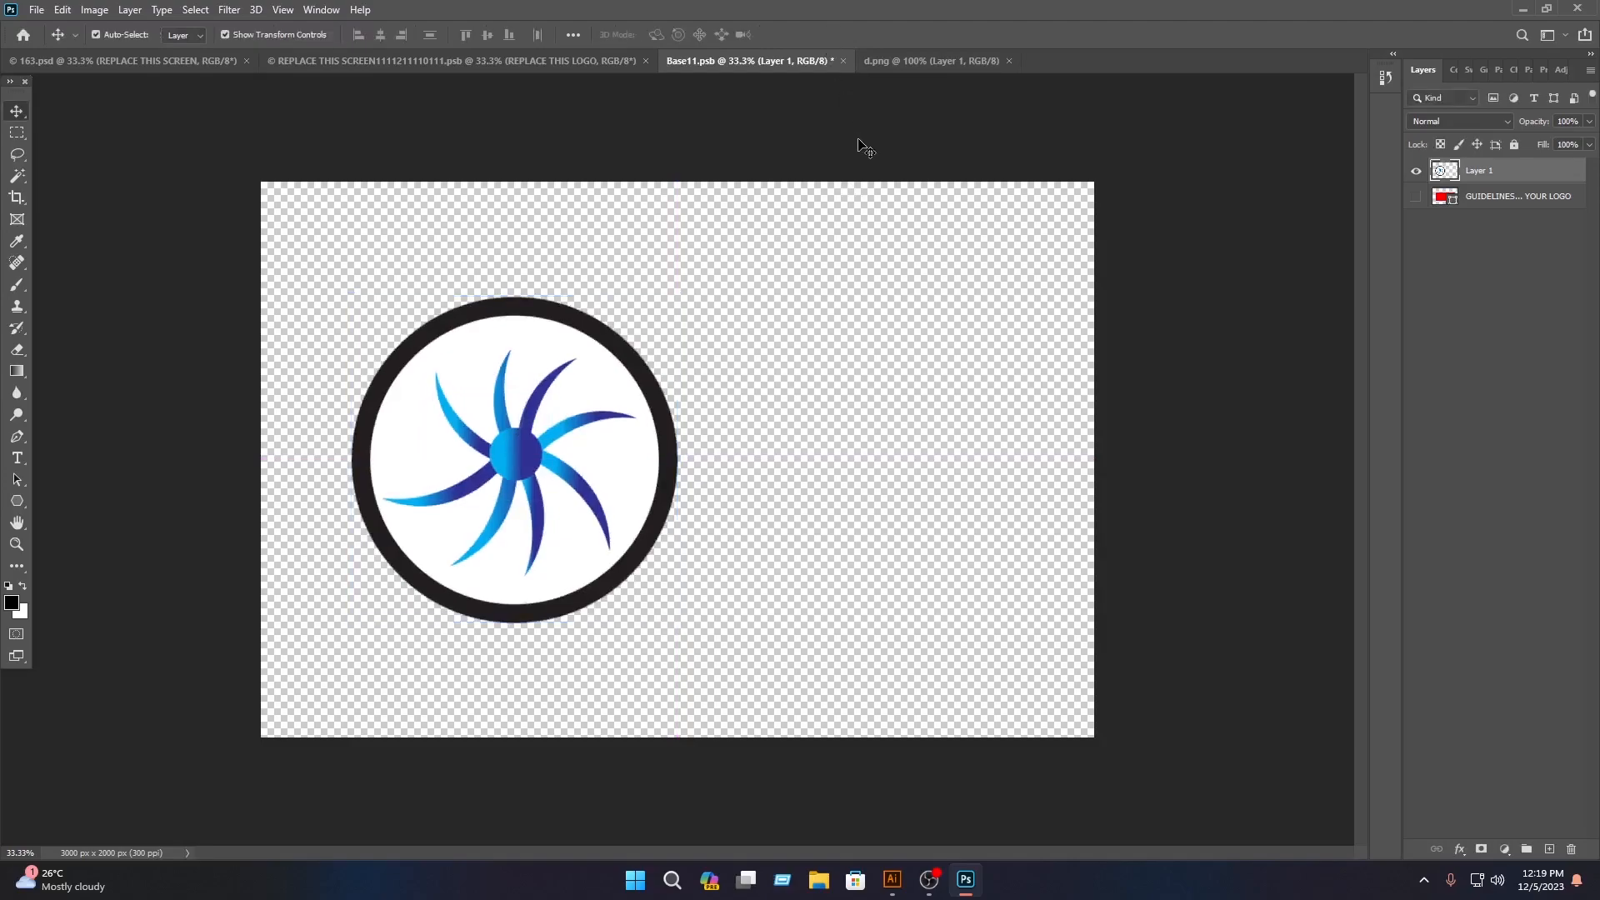
click(84, 288)
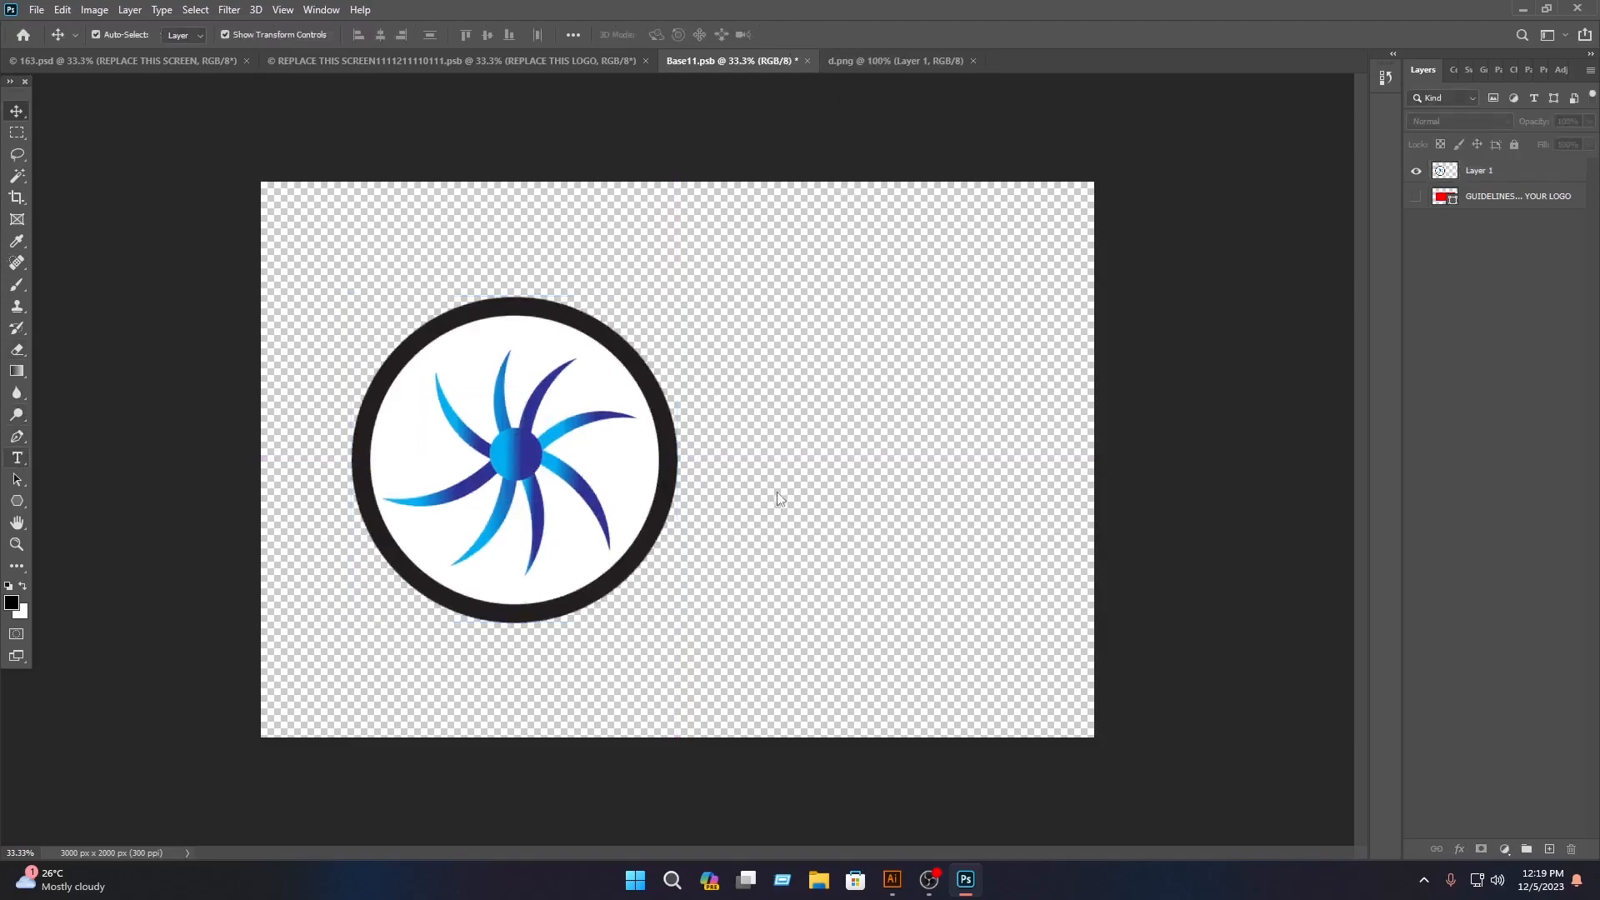
Step: Add the text "Nasib IT" in 72 pt Impact to the right of the pinwheel logo
click(763, 440)
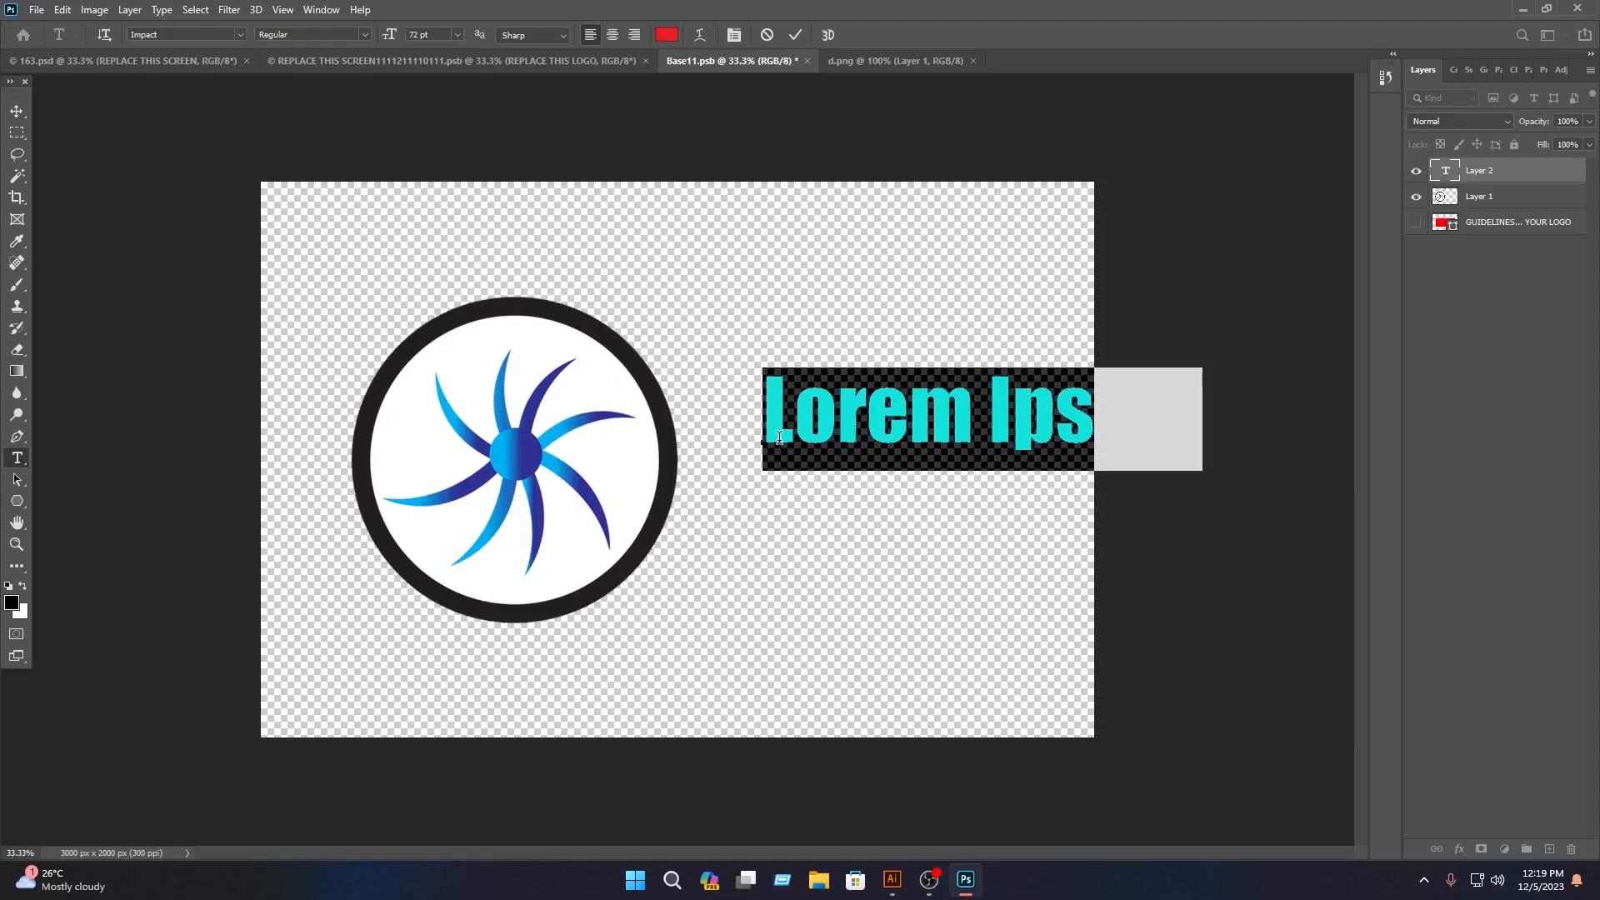
text(Nasi)
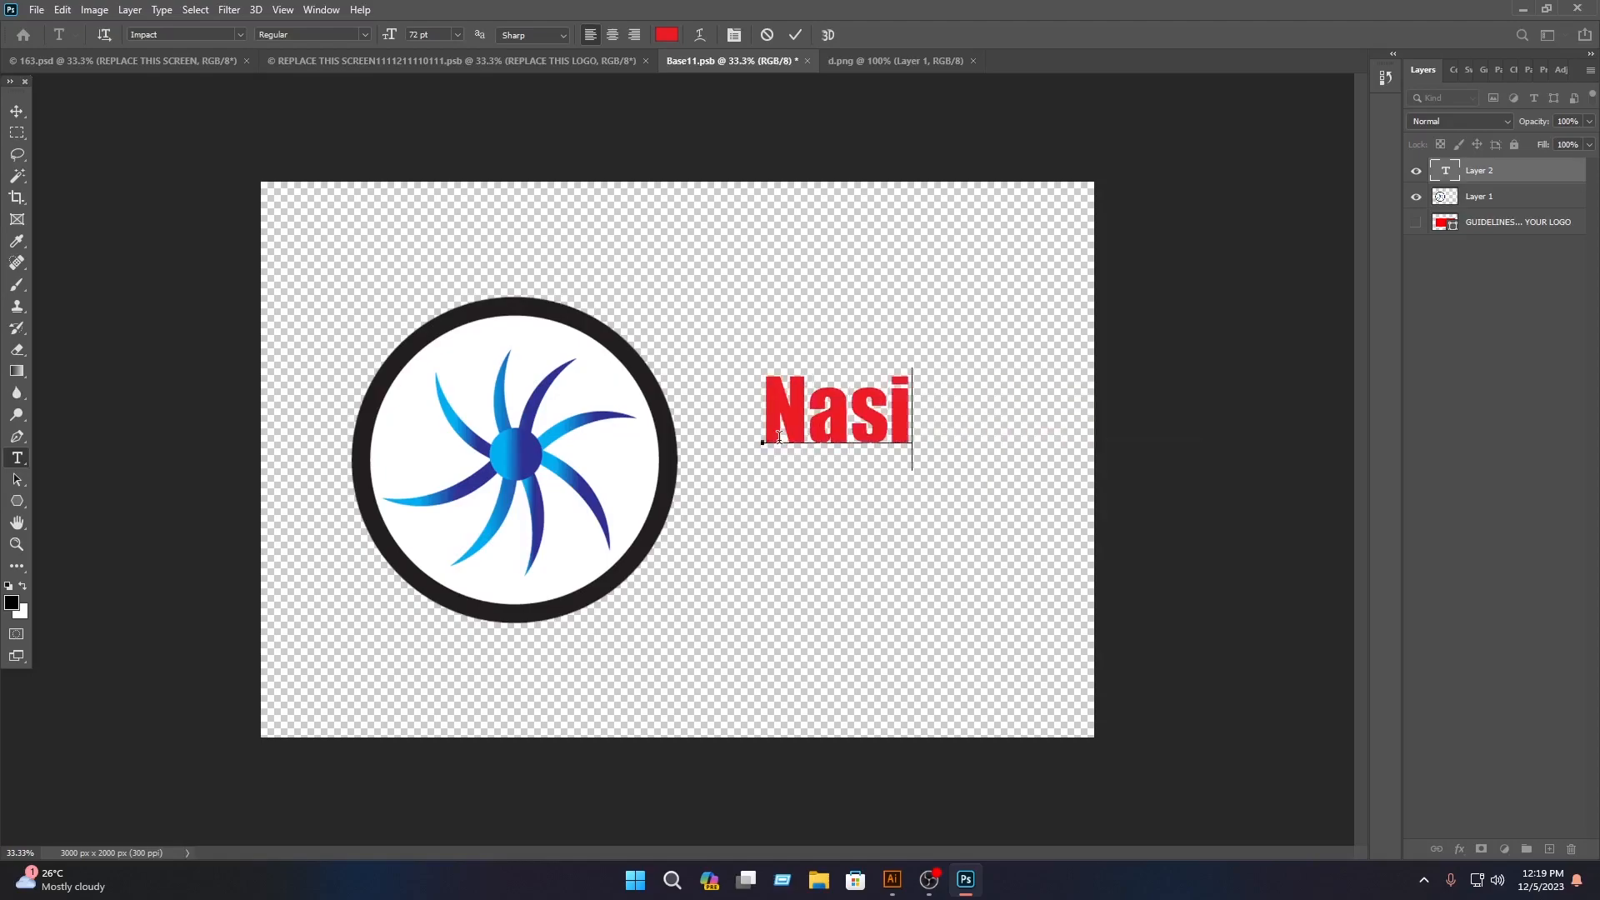
text(b IT)
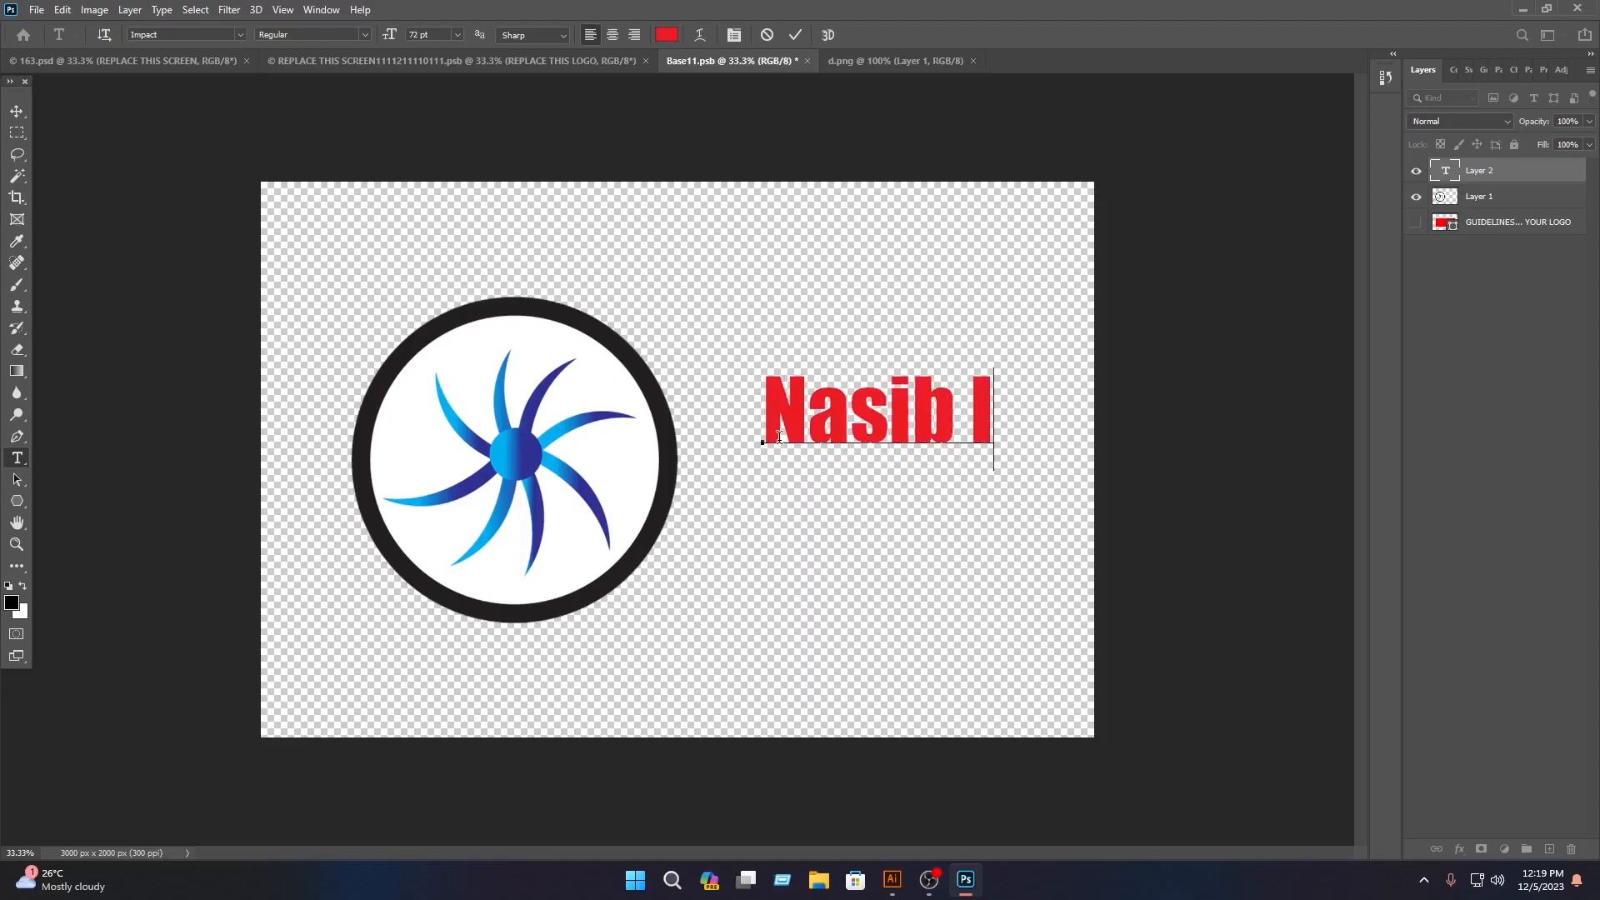
Step: Colour the company name dark blue (#2e3192), sampled from a blade of the logo
key(ctrl+a)
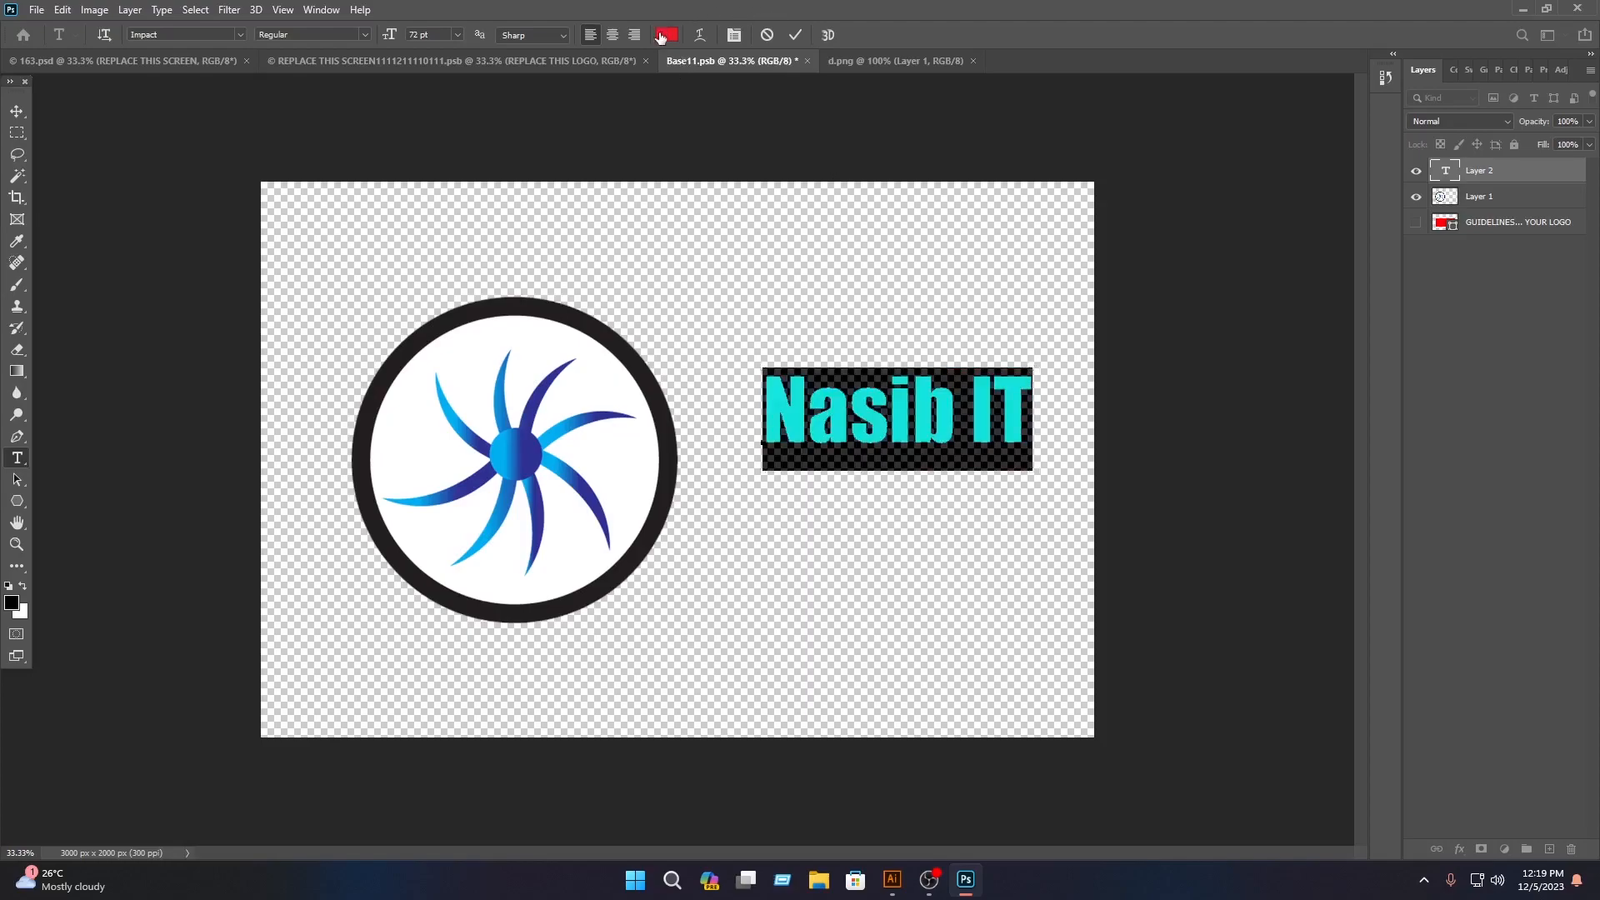
click(666, 35)
click(551, 381)
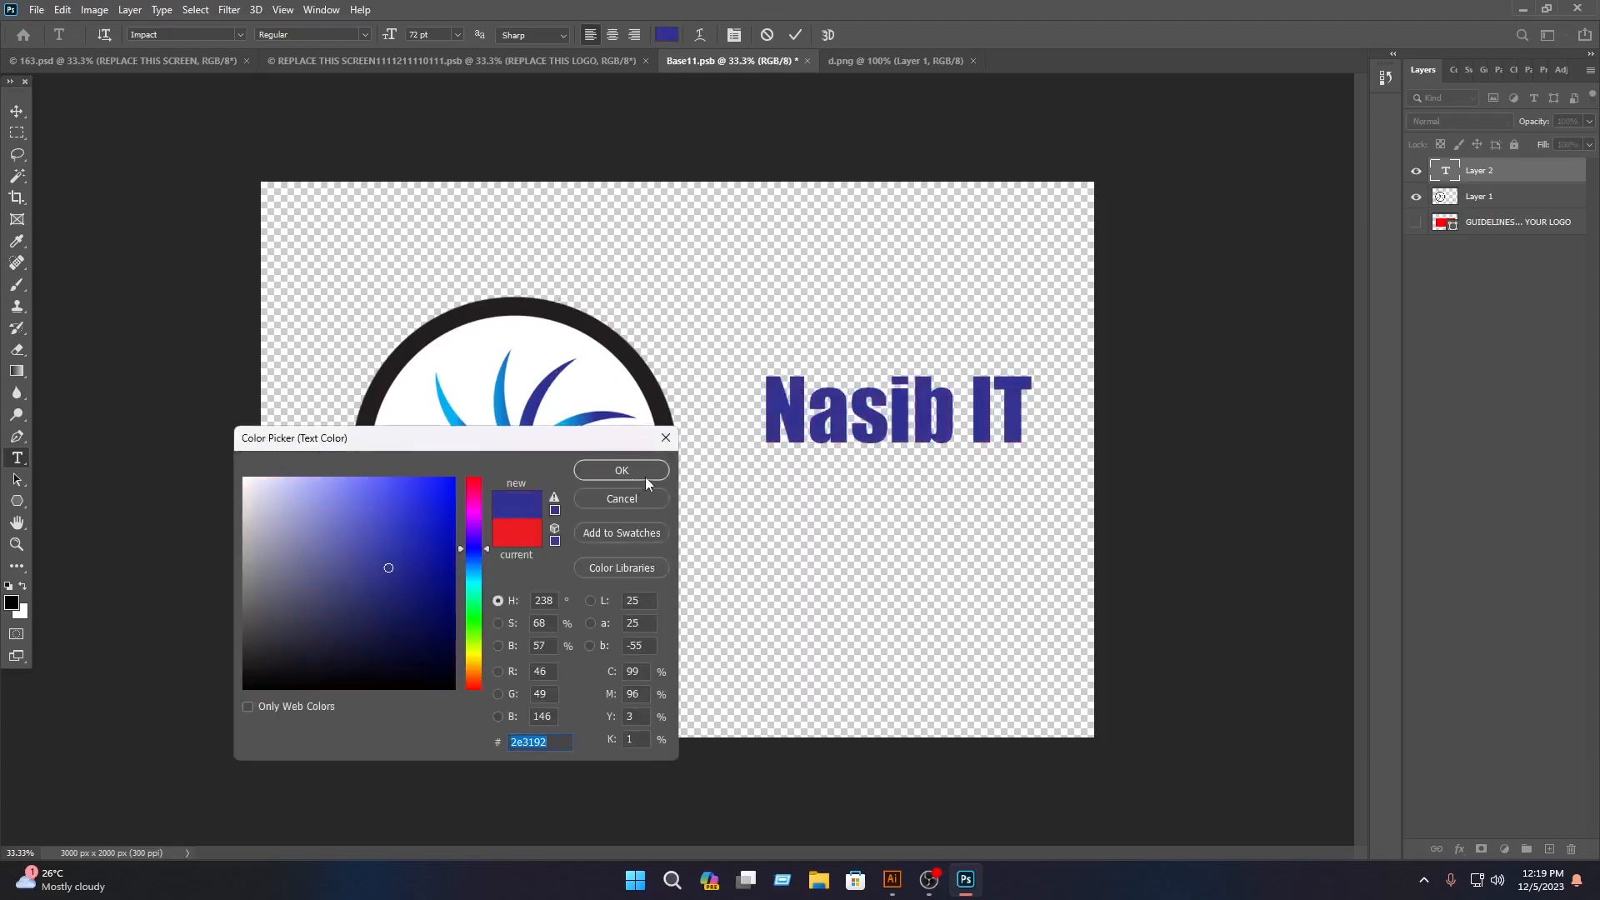
click(622, 472)
click(796, 34)
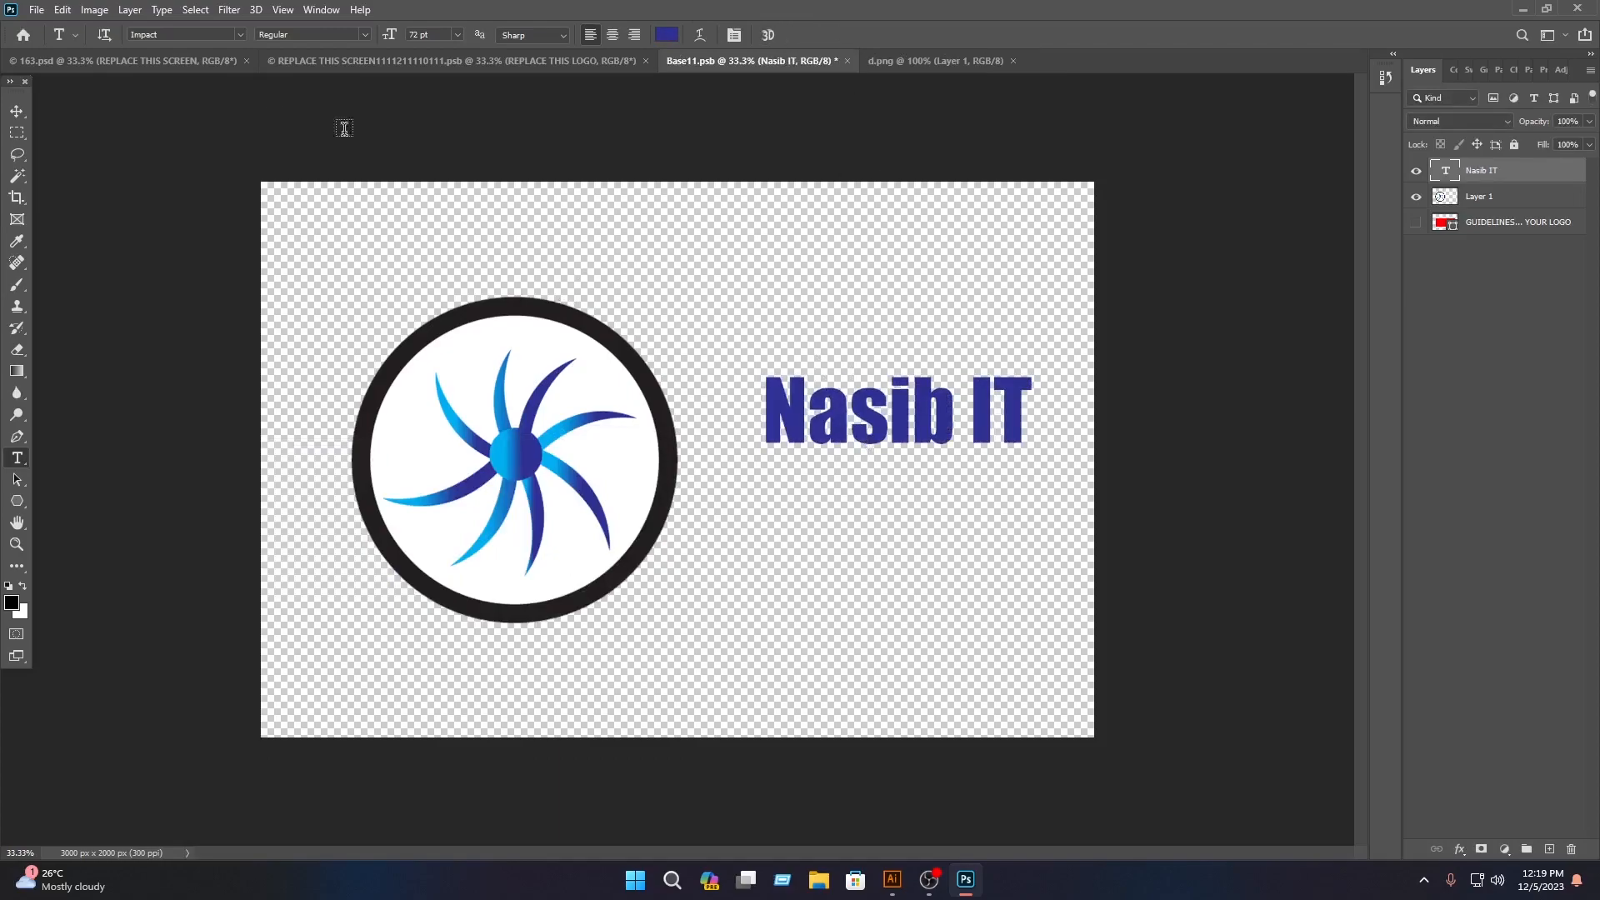
Step: Move the company name left and slightly down so it sits close beside the ring
key(v)
drag(863, 411, 811, 434)
click(821, 315)
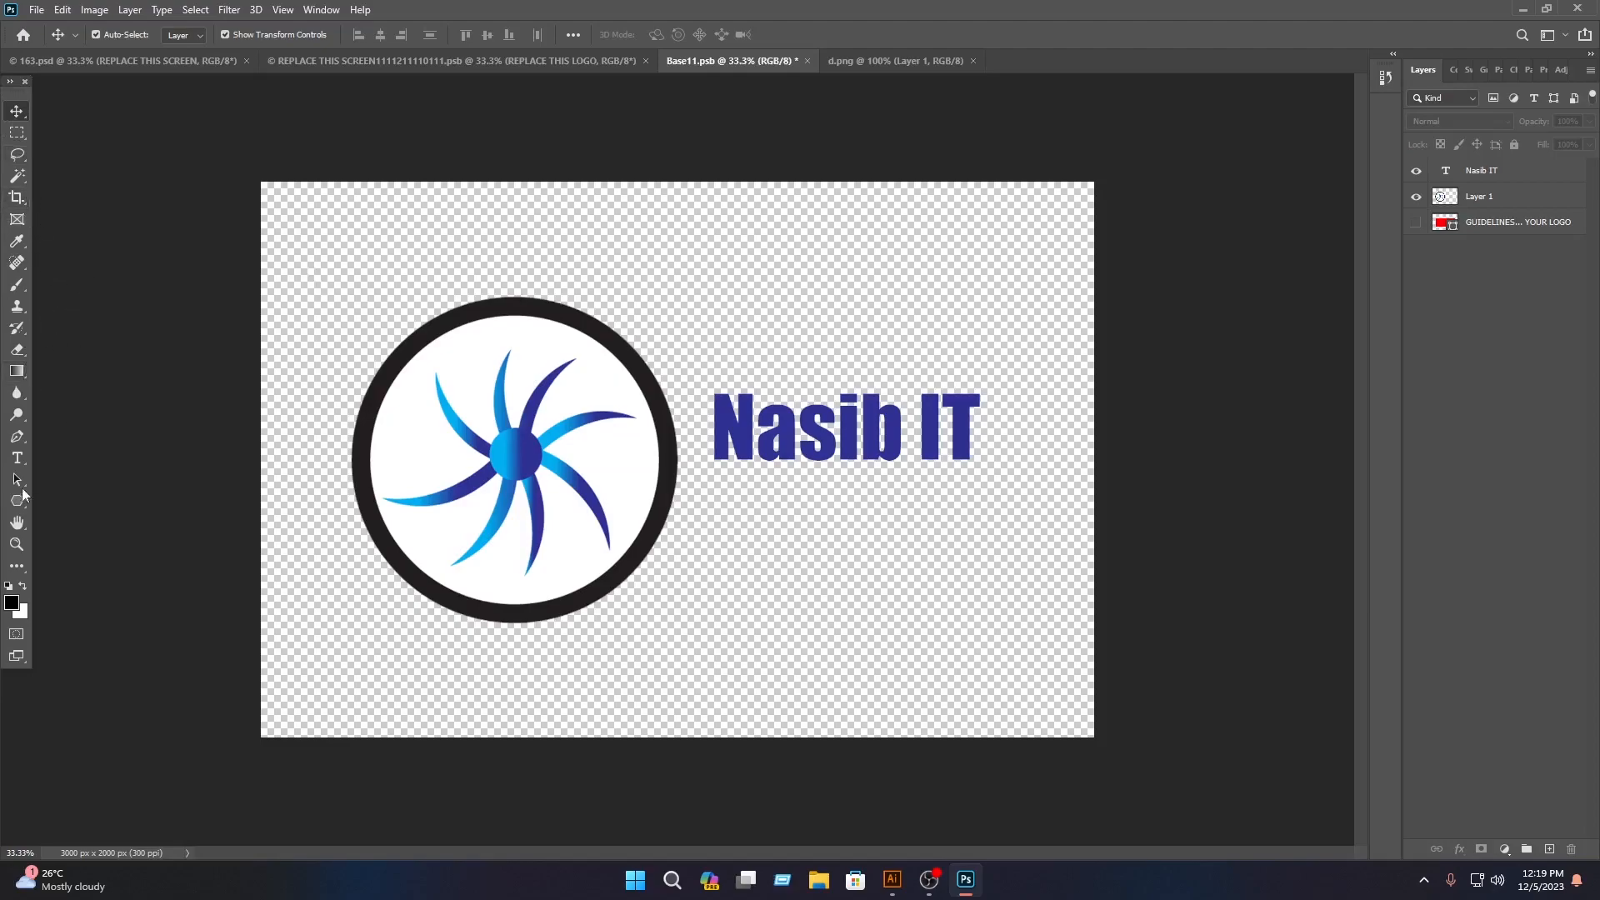
Step: Draw a thin rounded rectangle of about 1056 x 22 px as an underline beneath the company name
click(17, 501)
right_click(16, 501)
click(85, 515)
drag(744, 467, 989, 472)
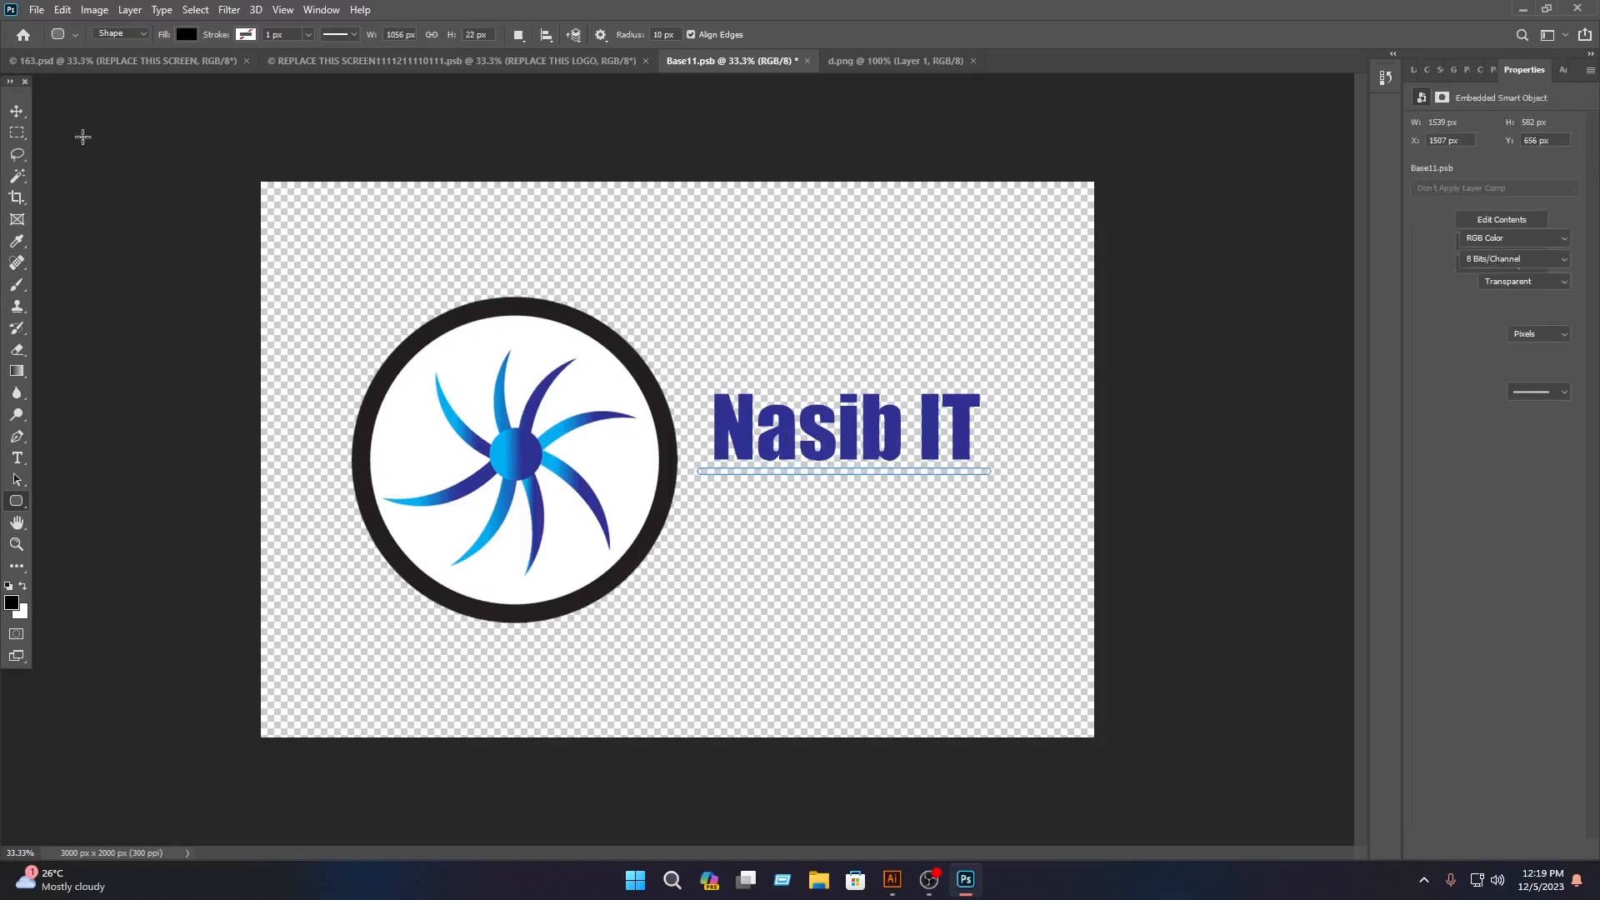
Step: Align the underline's left end with the company name and fill it with the recently used dark blue
click(16, 111)
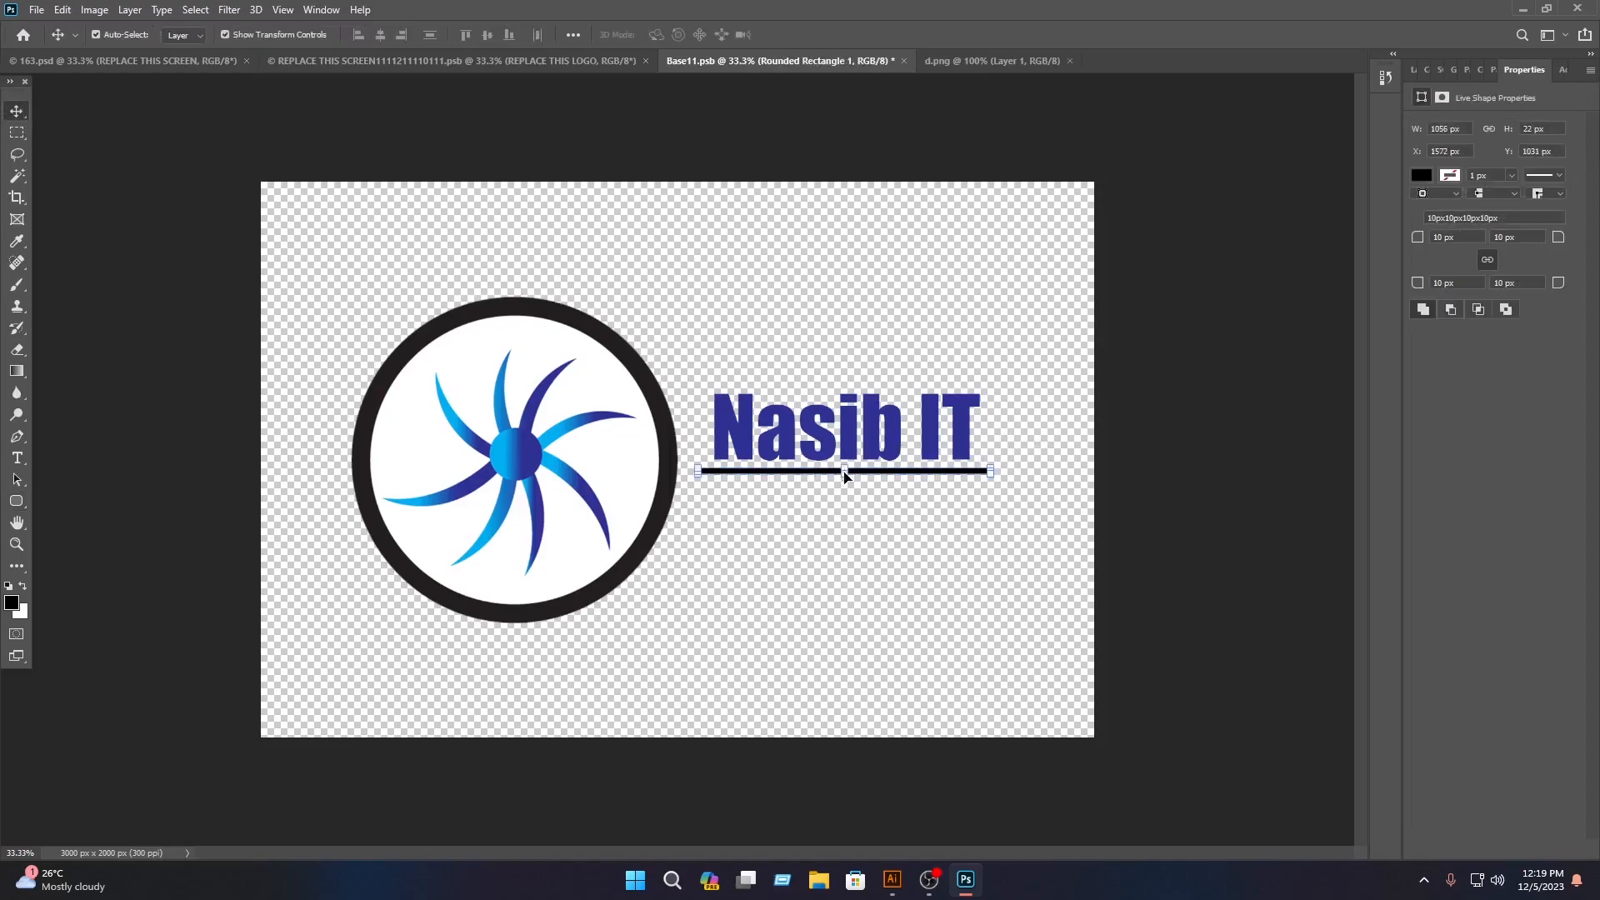
drag(849, 473, 863, 470)
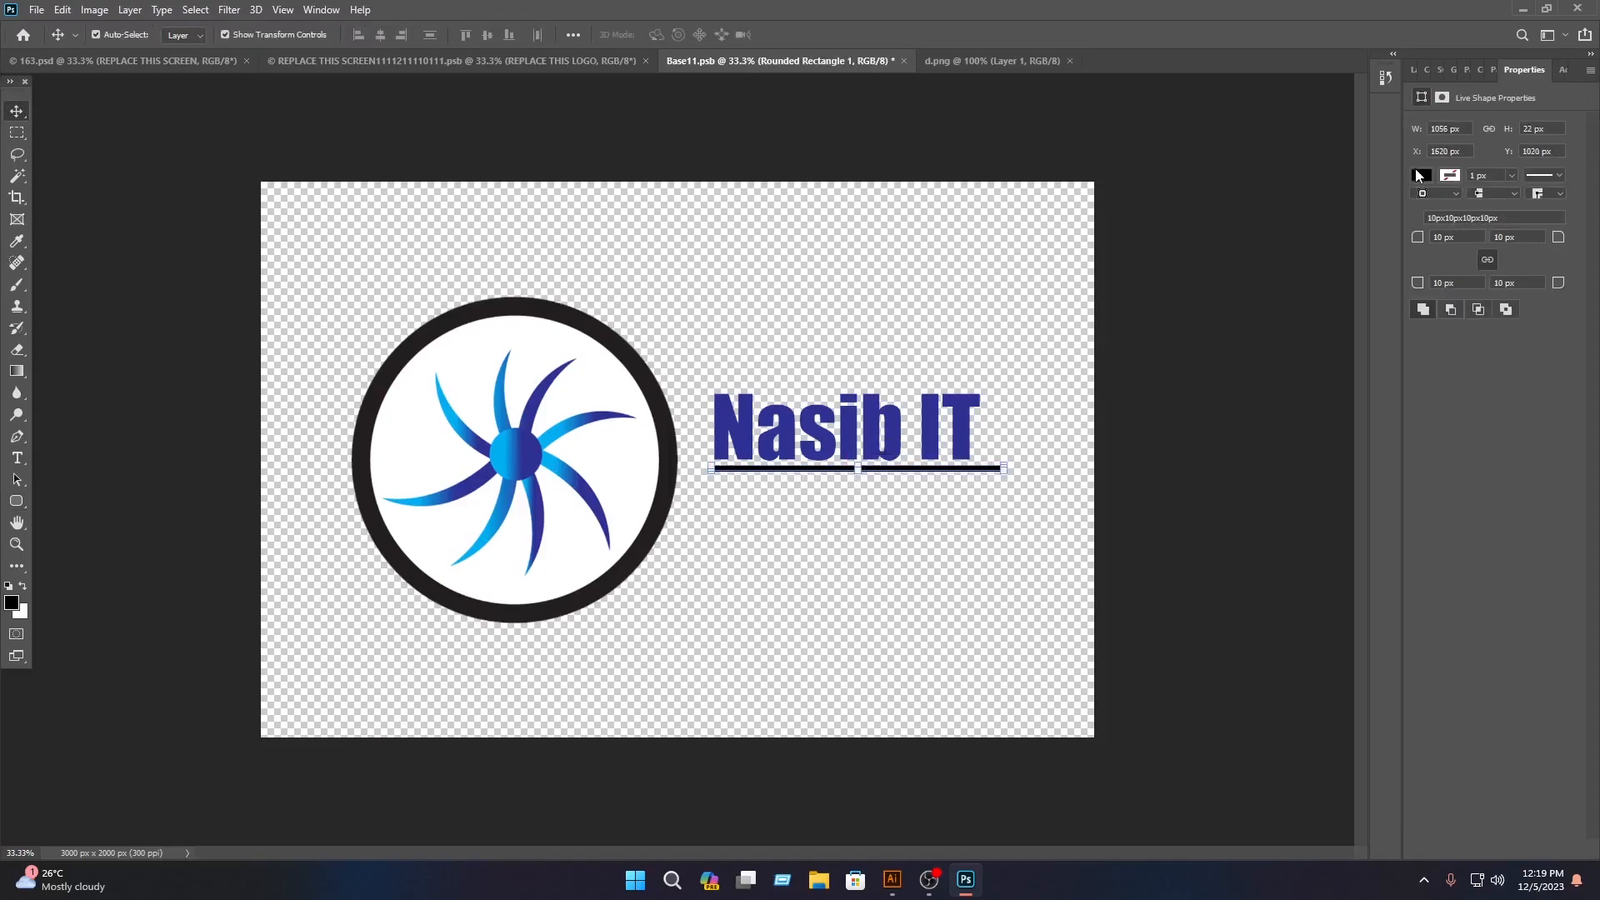
click(1420, 175)
click(1370, 263)
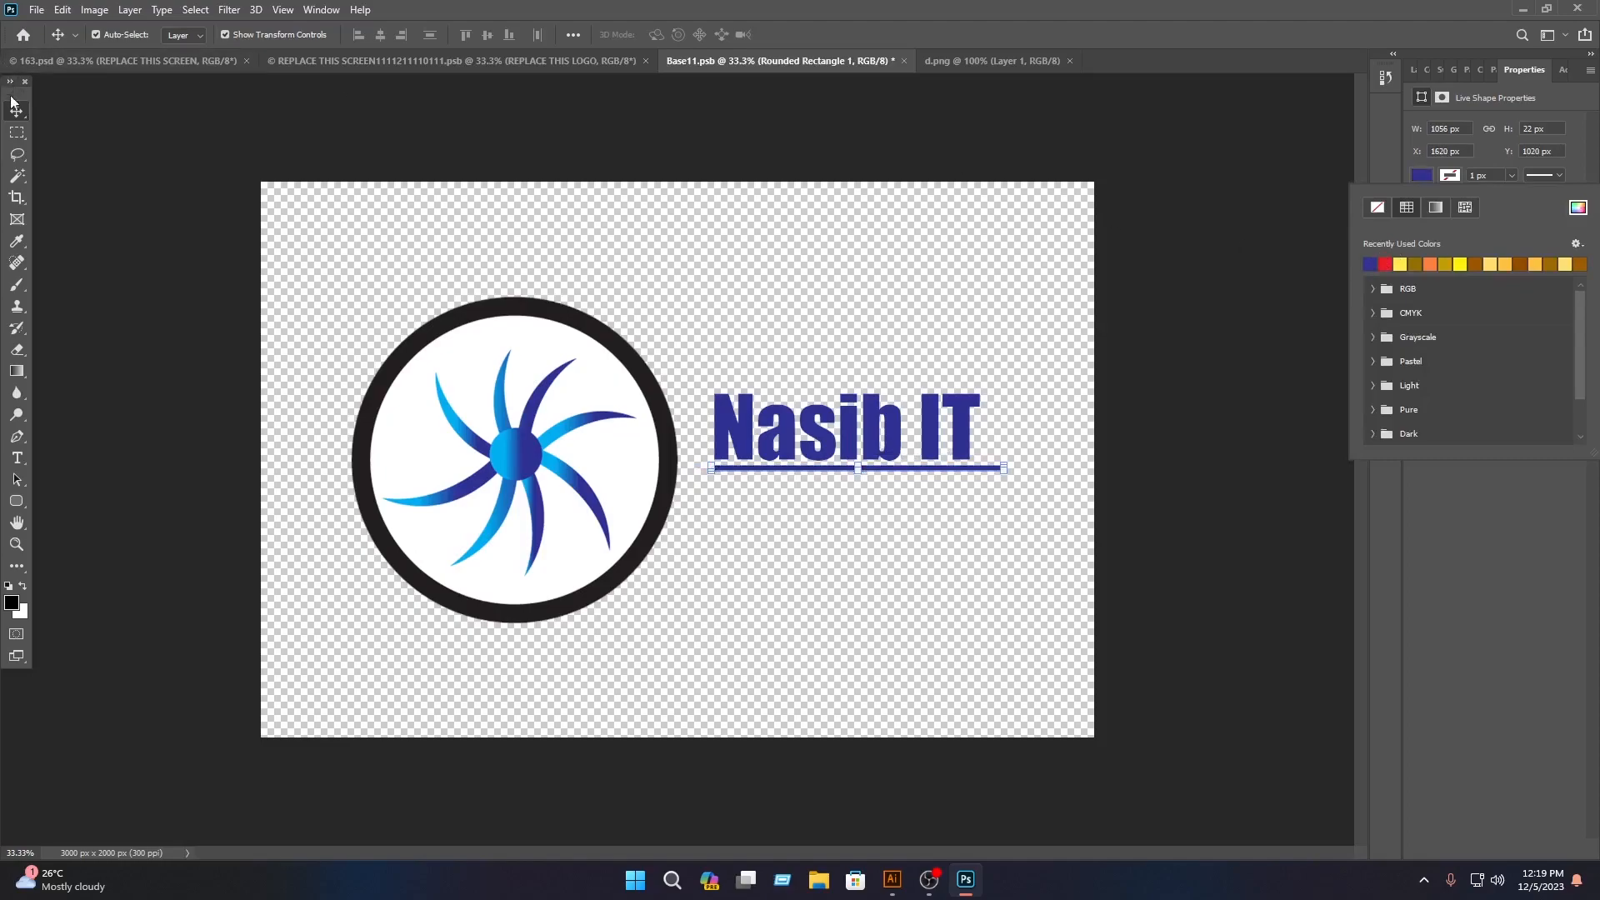
Step: Duplicate the company name below the underline and change the copy's text to "An IT based company"
click(850, 442)
drag(851, 440, 847, 516)
key(ctrl+z)
double_click(847, 512)
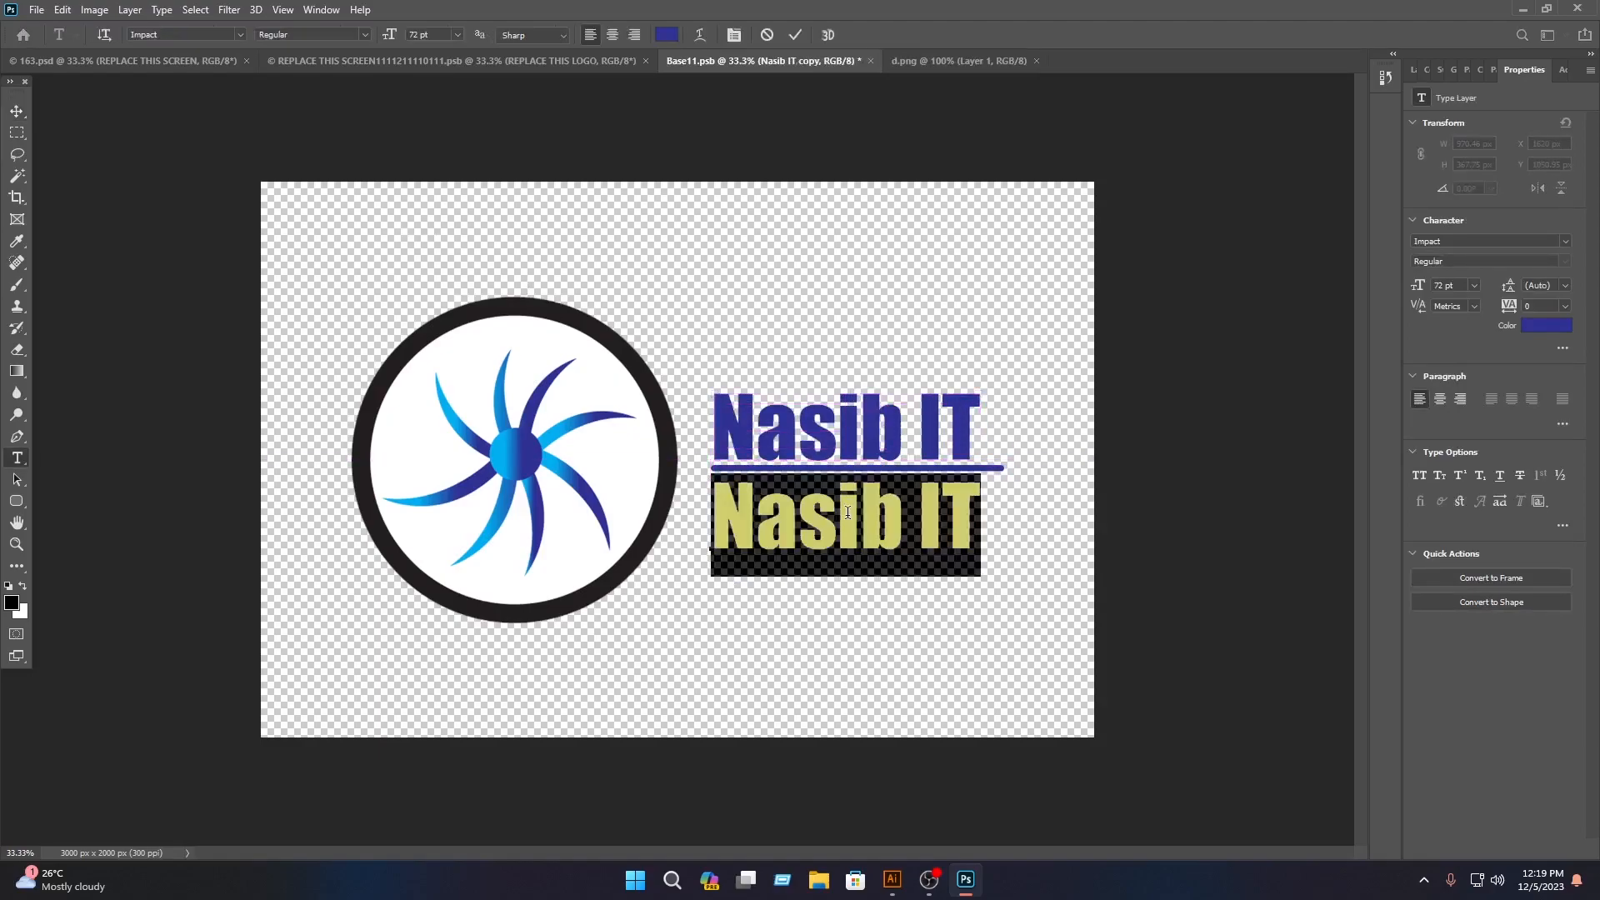
text(An)
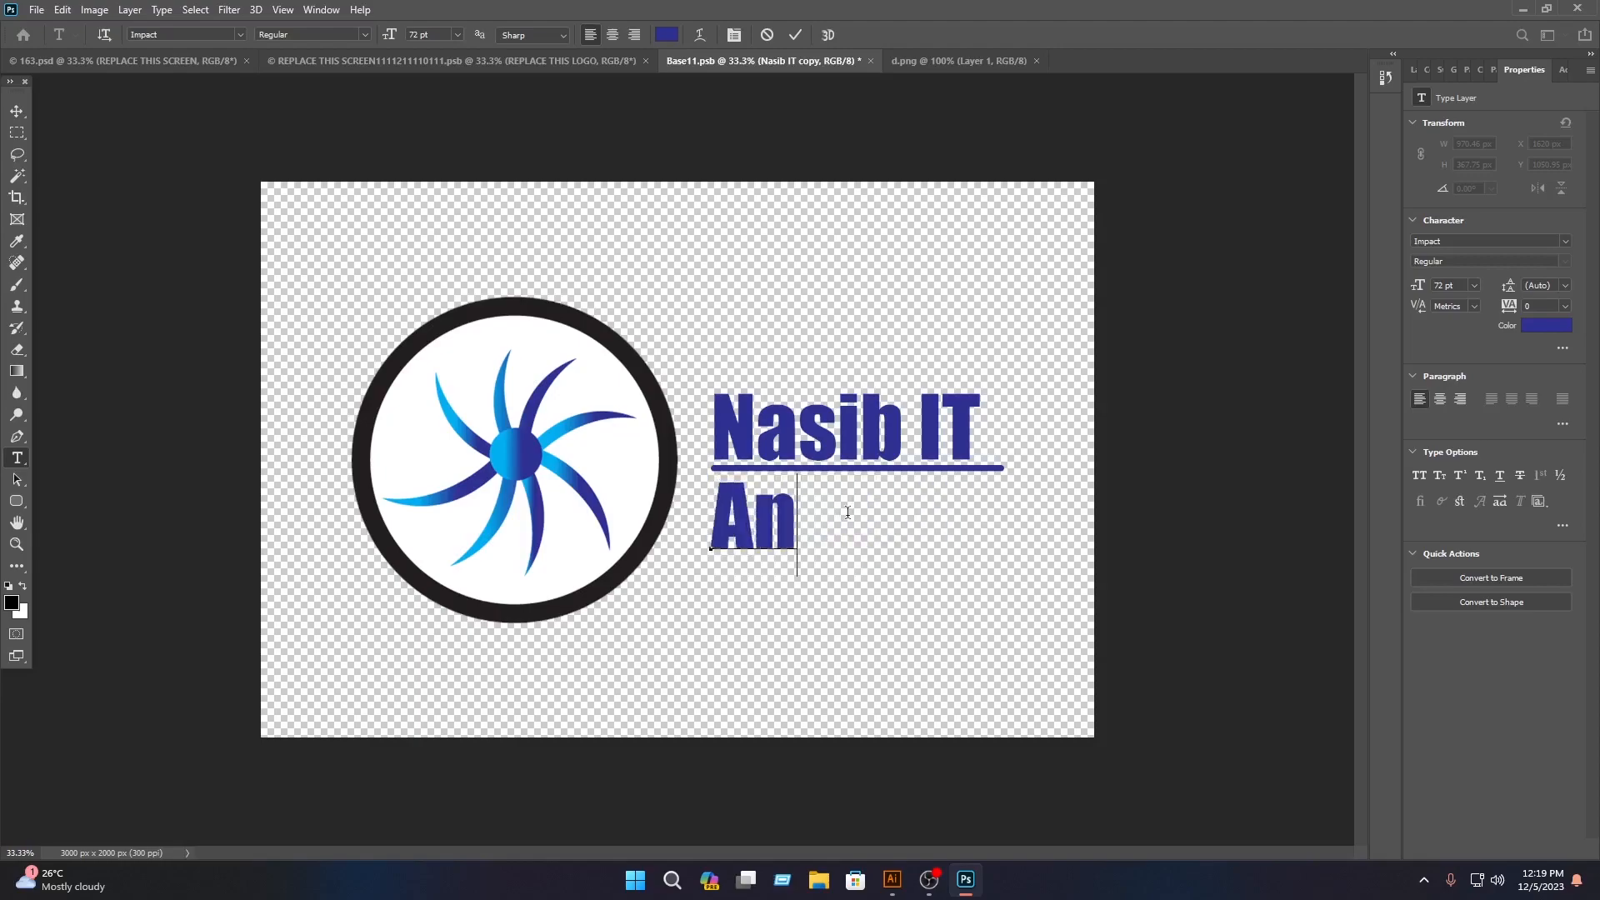
text( IT b)
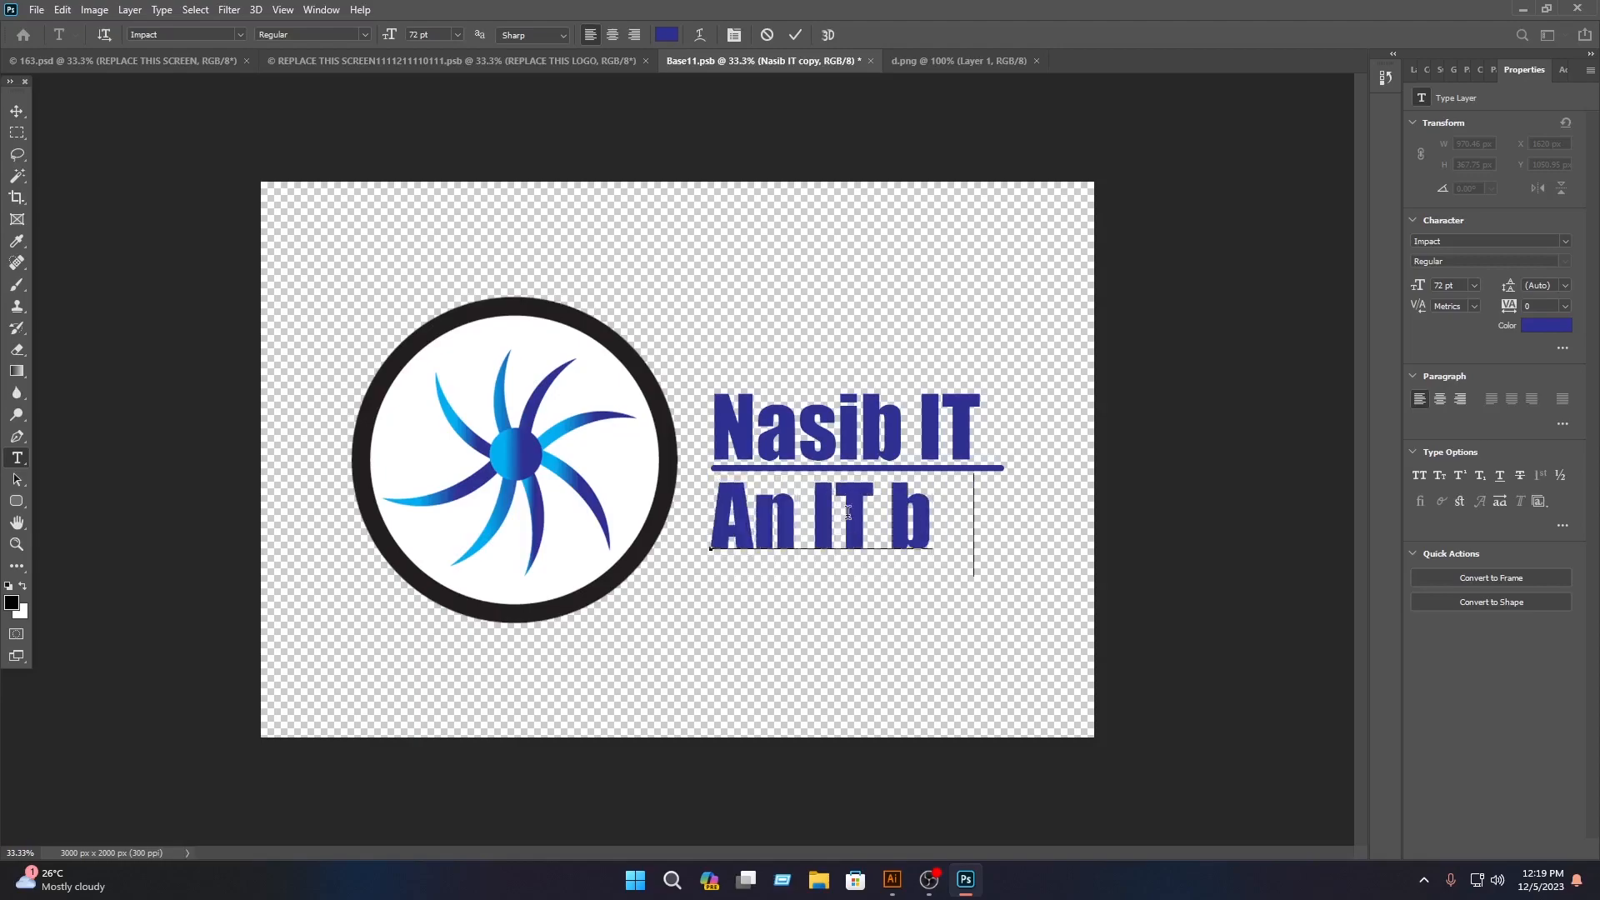
text(ased company)
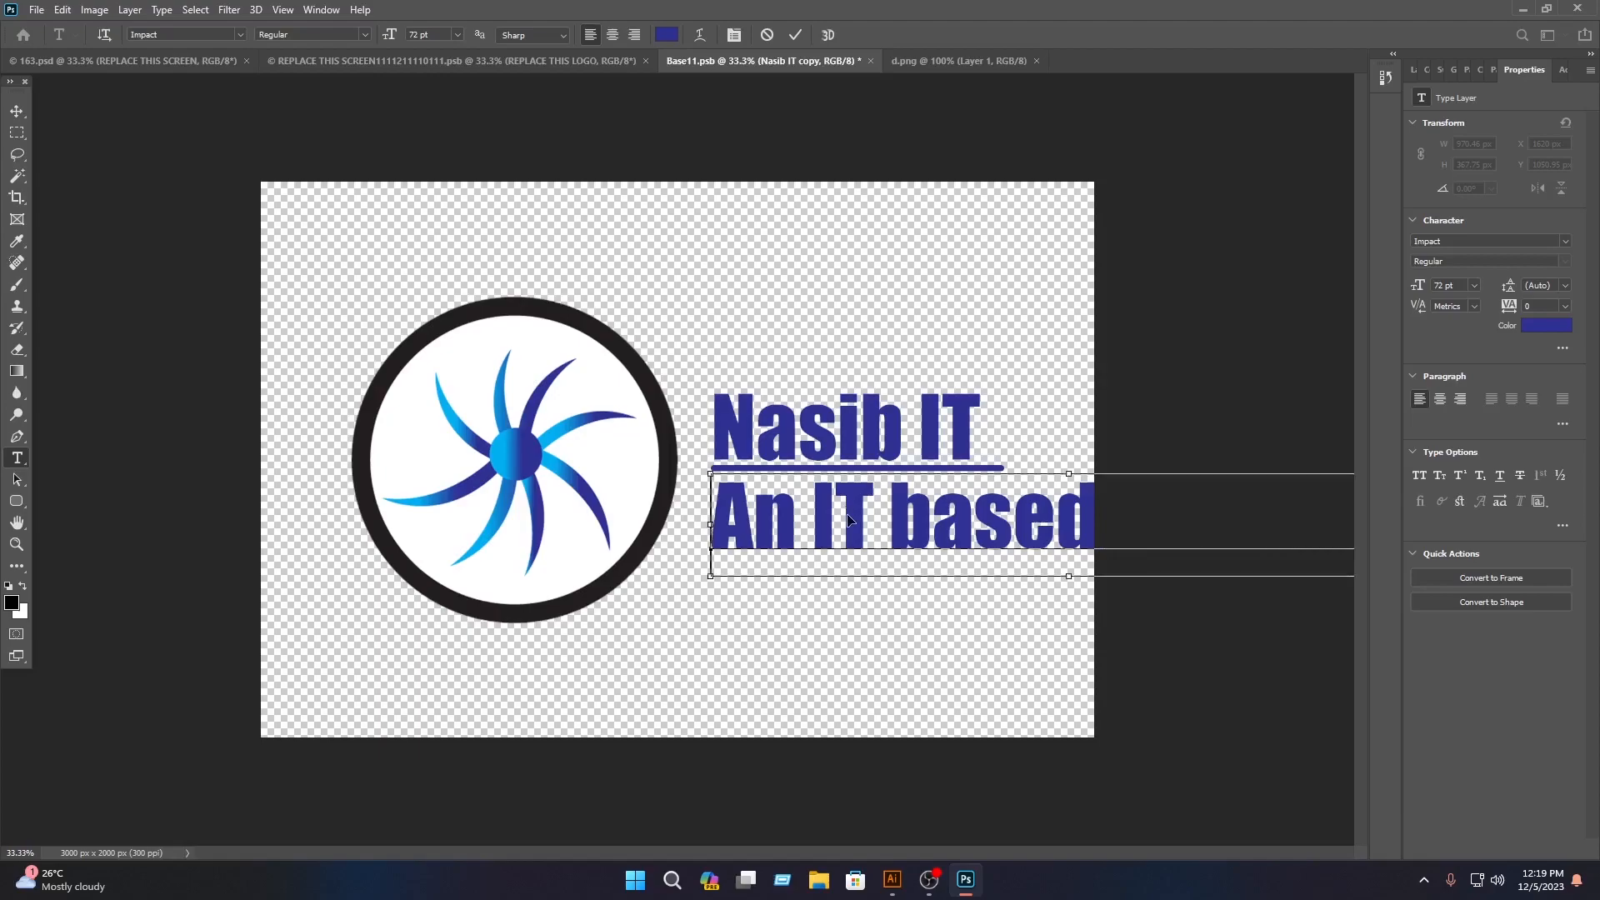
Step: Set the whole tagline in the Cambria Math font
key(ctrl+a)
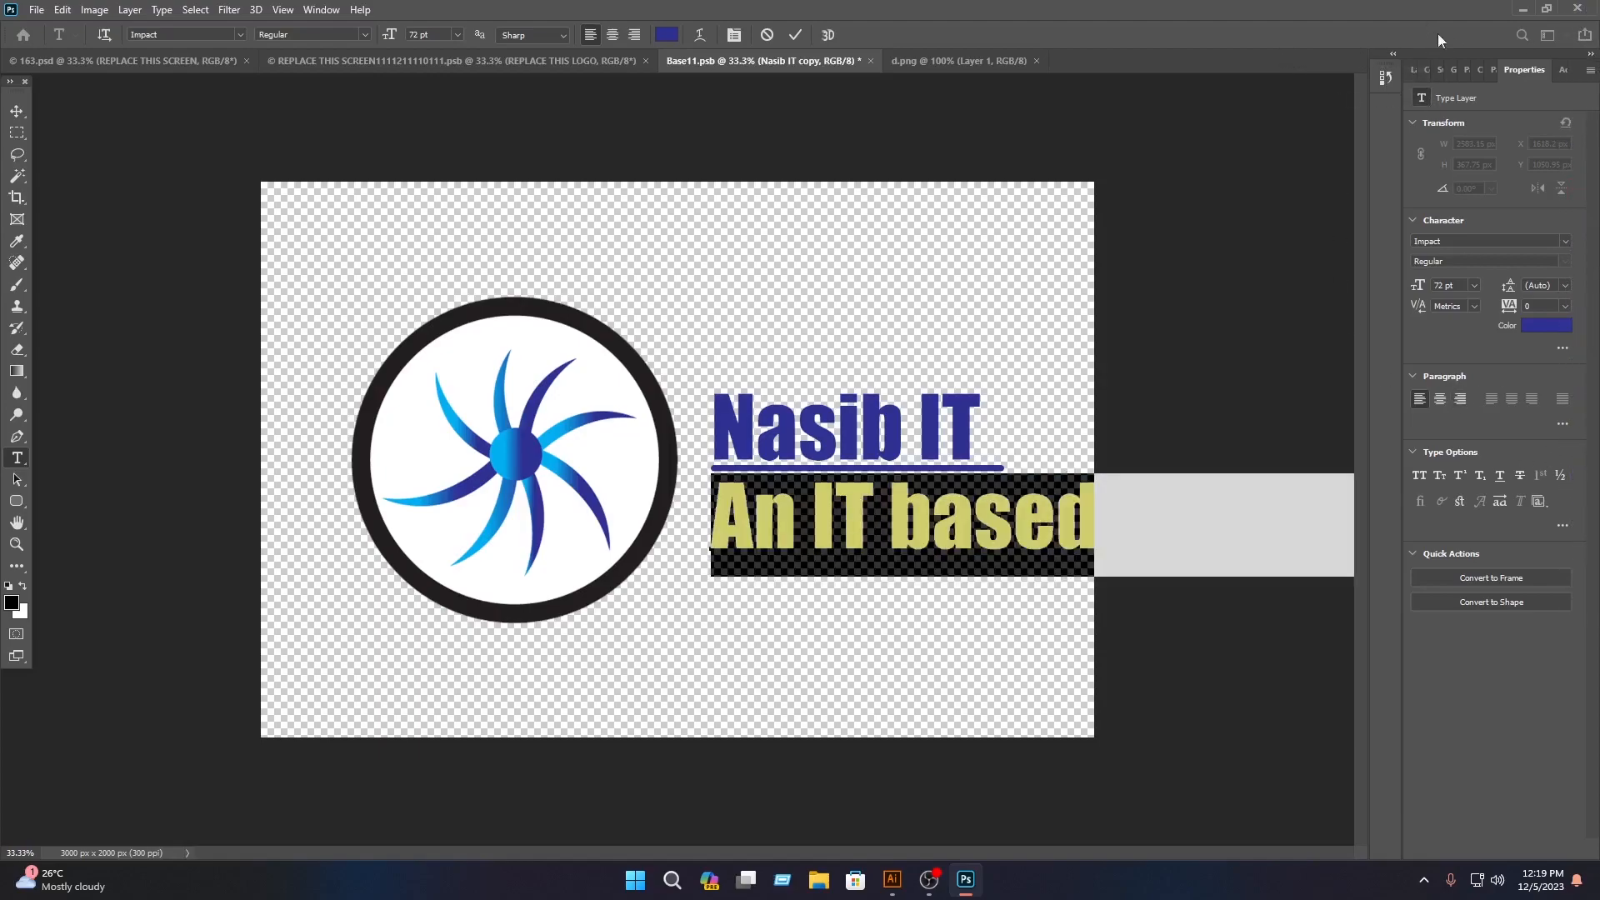
click(1565, 242)
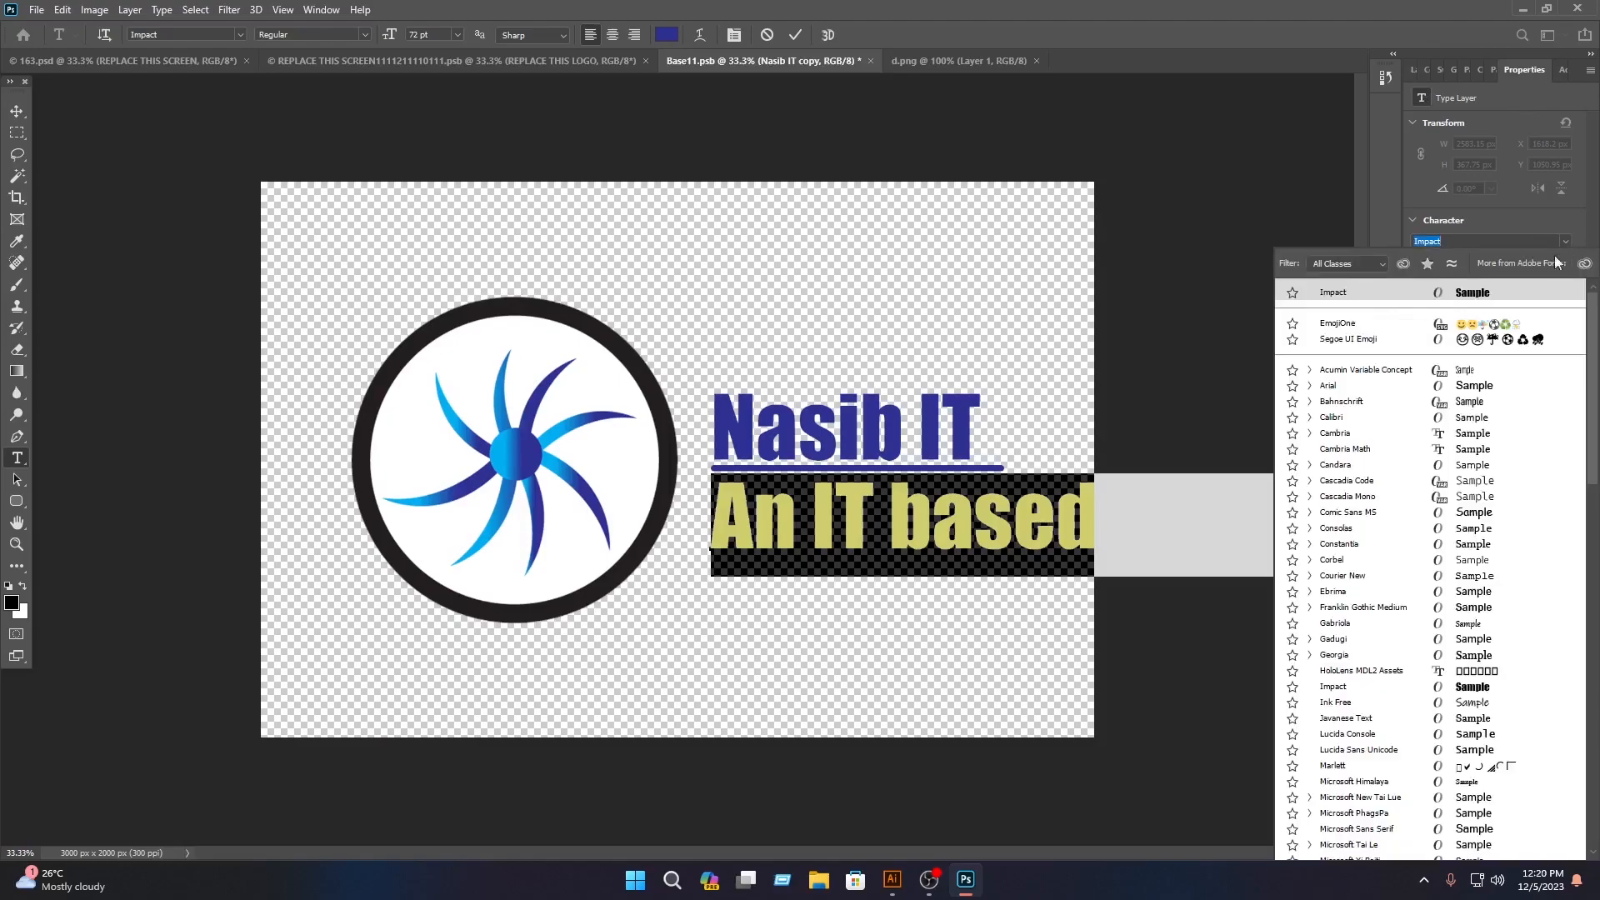
click(1480, 452)
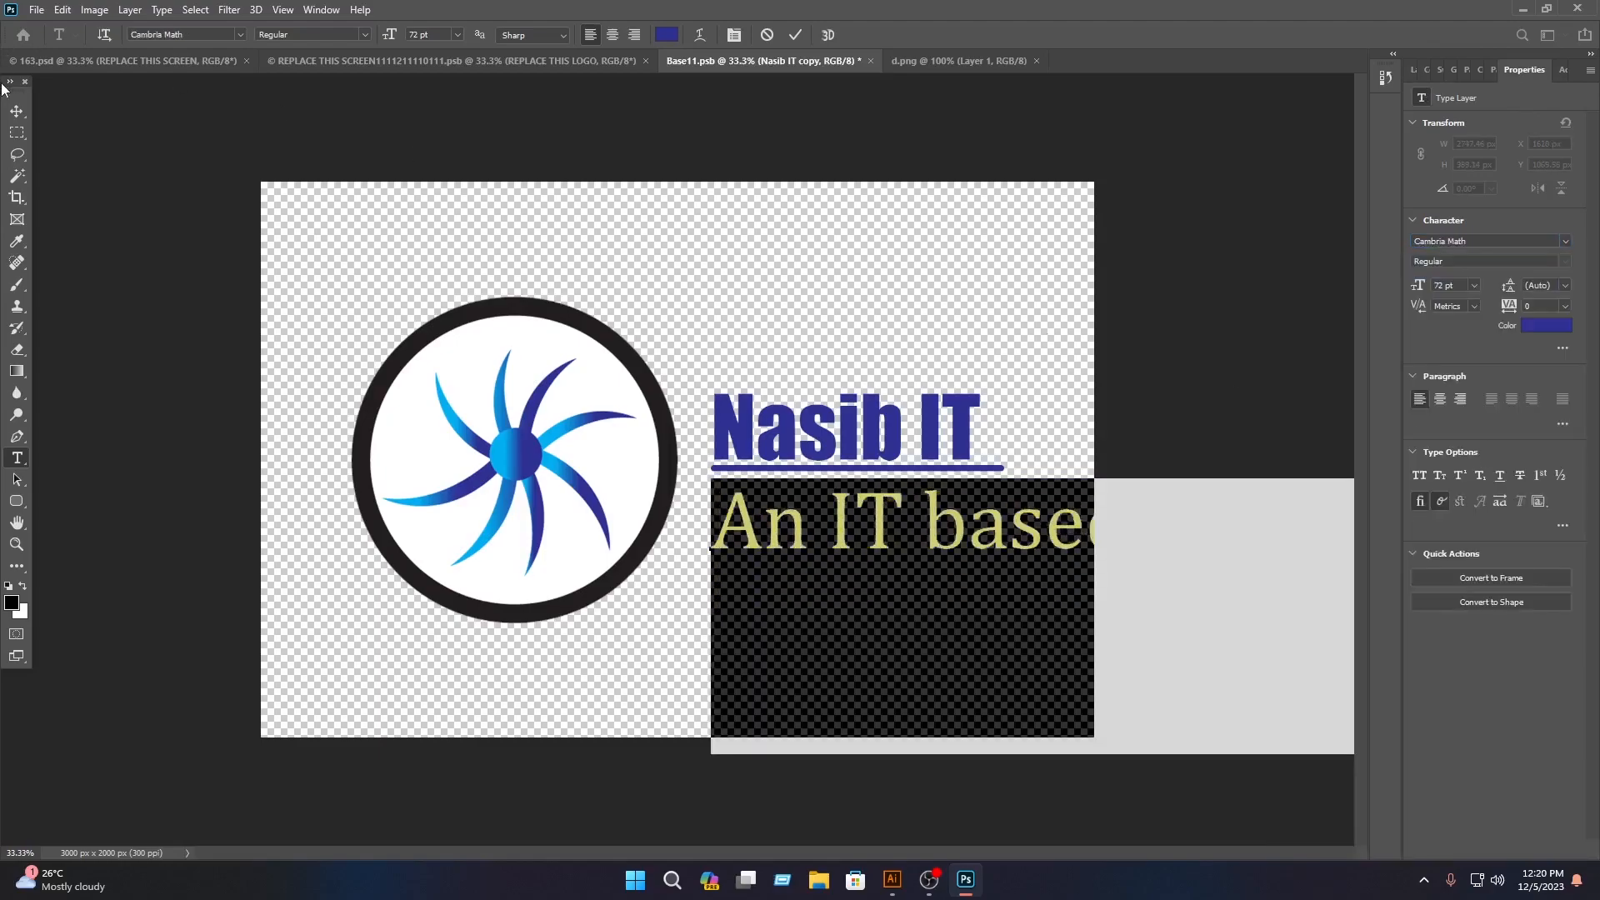
Step: Scale the tagline down to about the underline's width, and move the company name and underline slightly down
click(15, 108)
drag(1099, 486, 840, 478)
click(825, 35)
drag(942, 551, 813, 439)
click(825, 332)
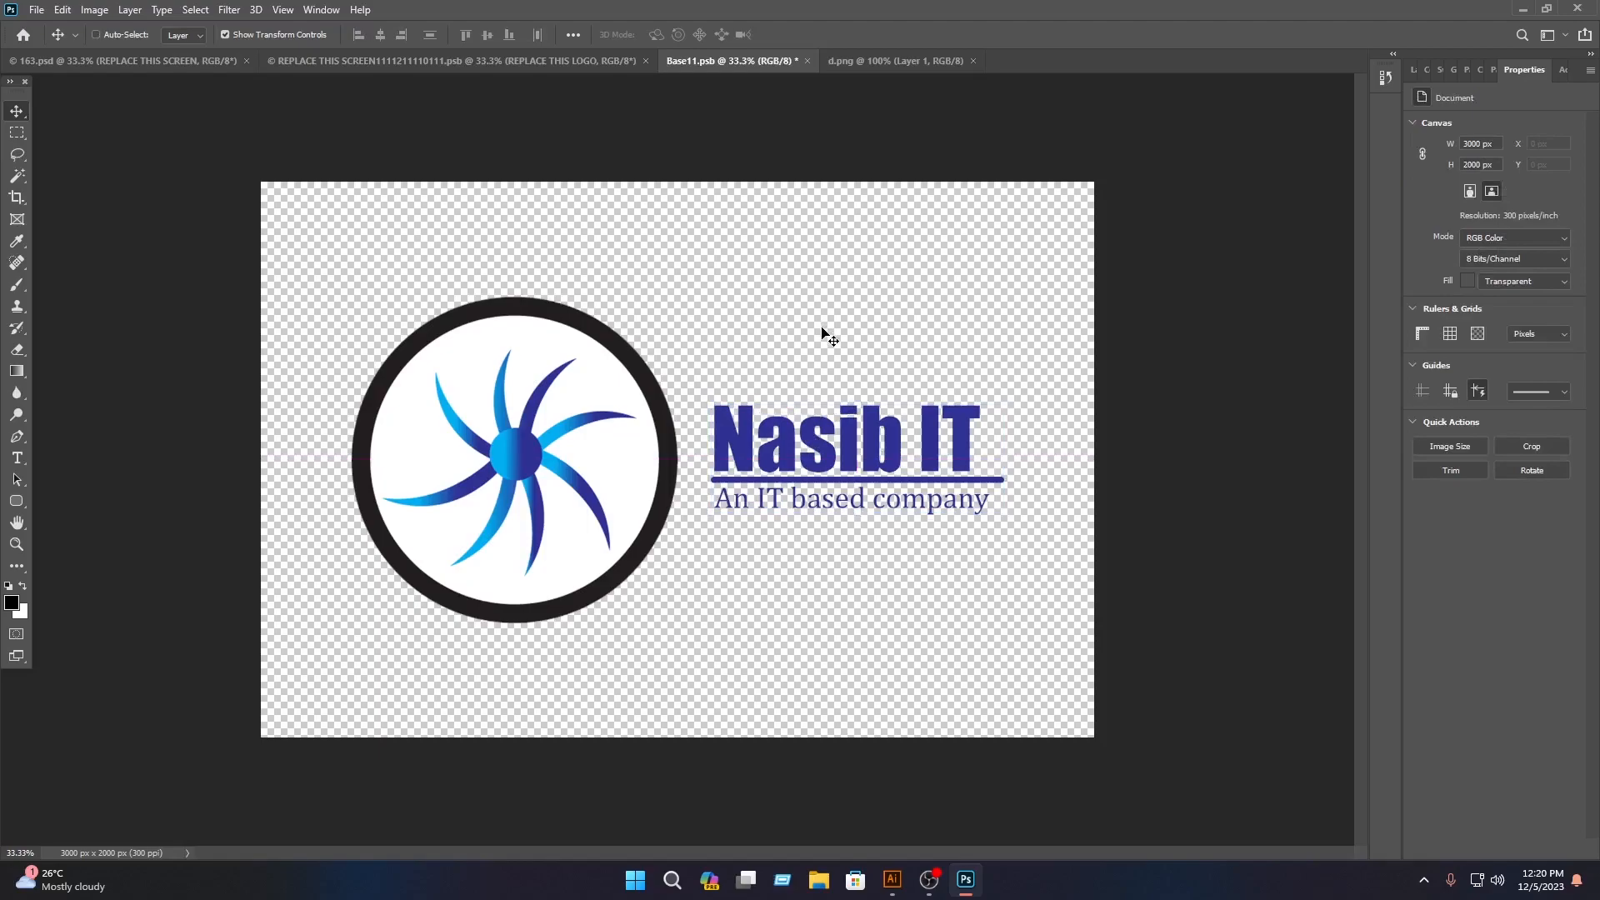
Step: Save and close Base11.psb, and close d.png to return to the wall mockup with the new logo
key(ctrl+s)
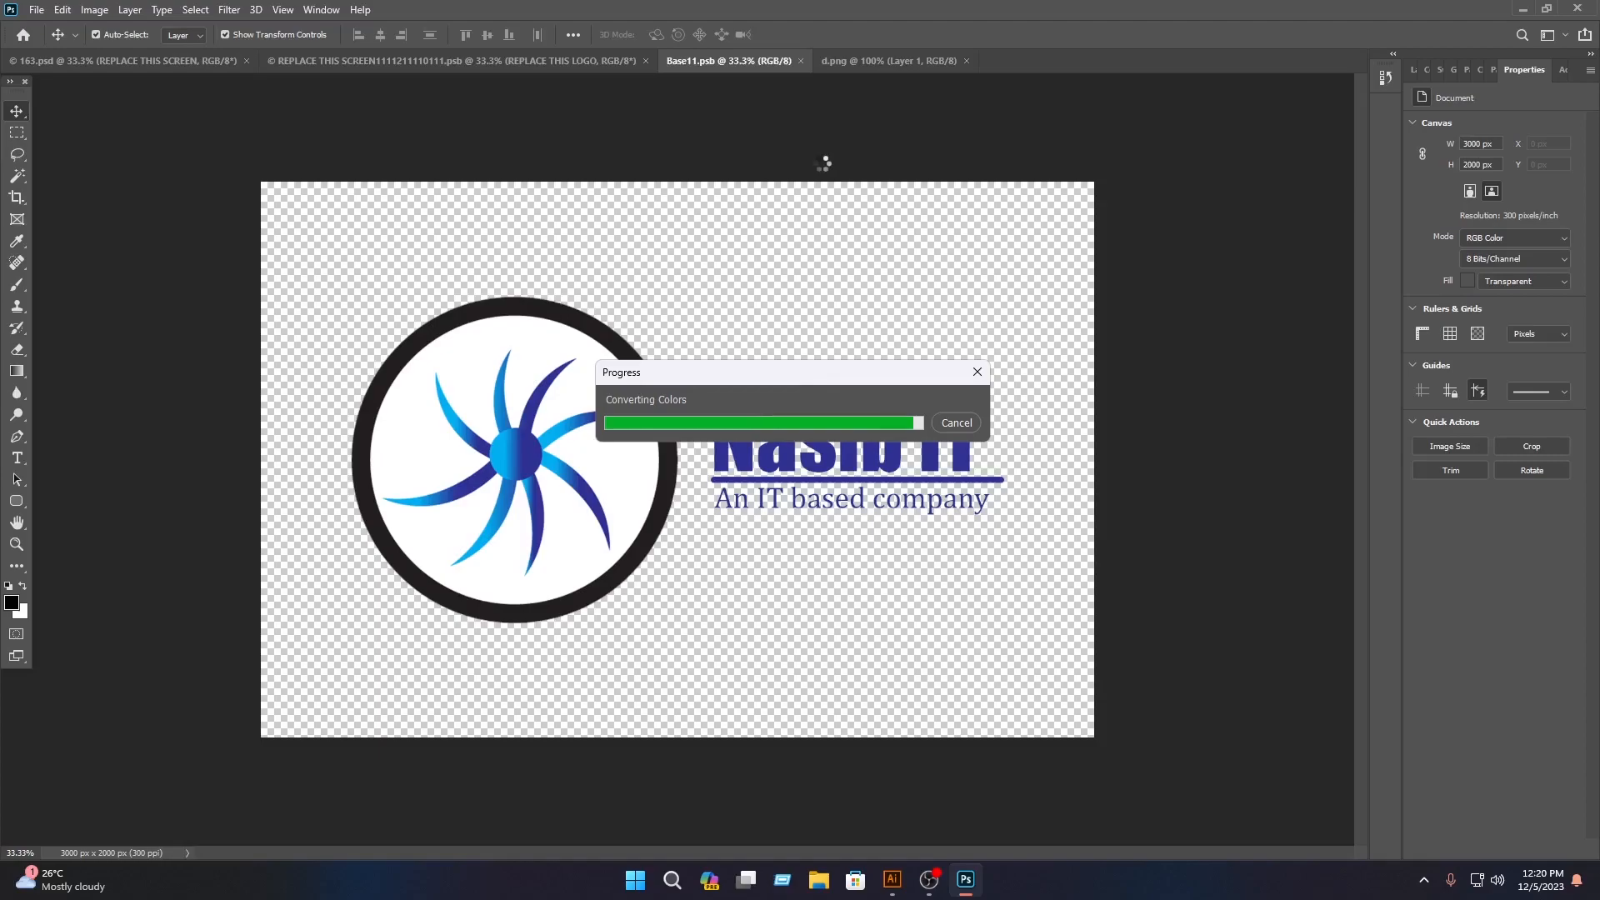
click(807, 62)
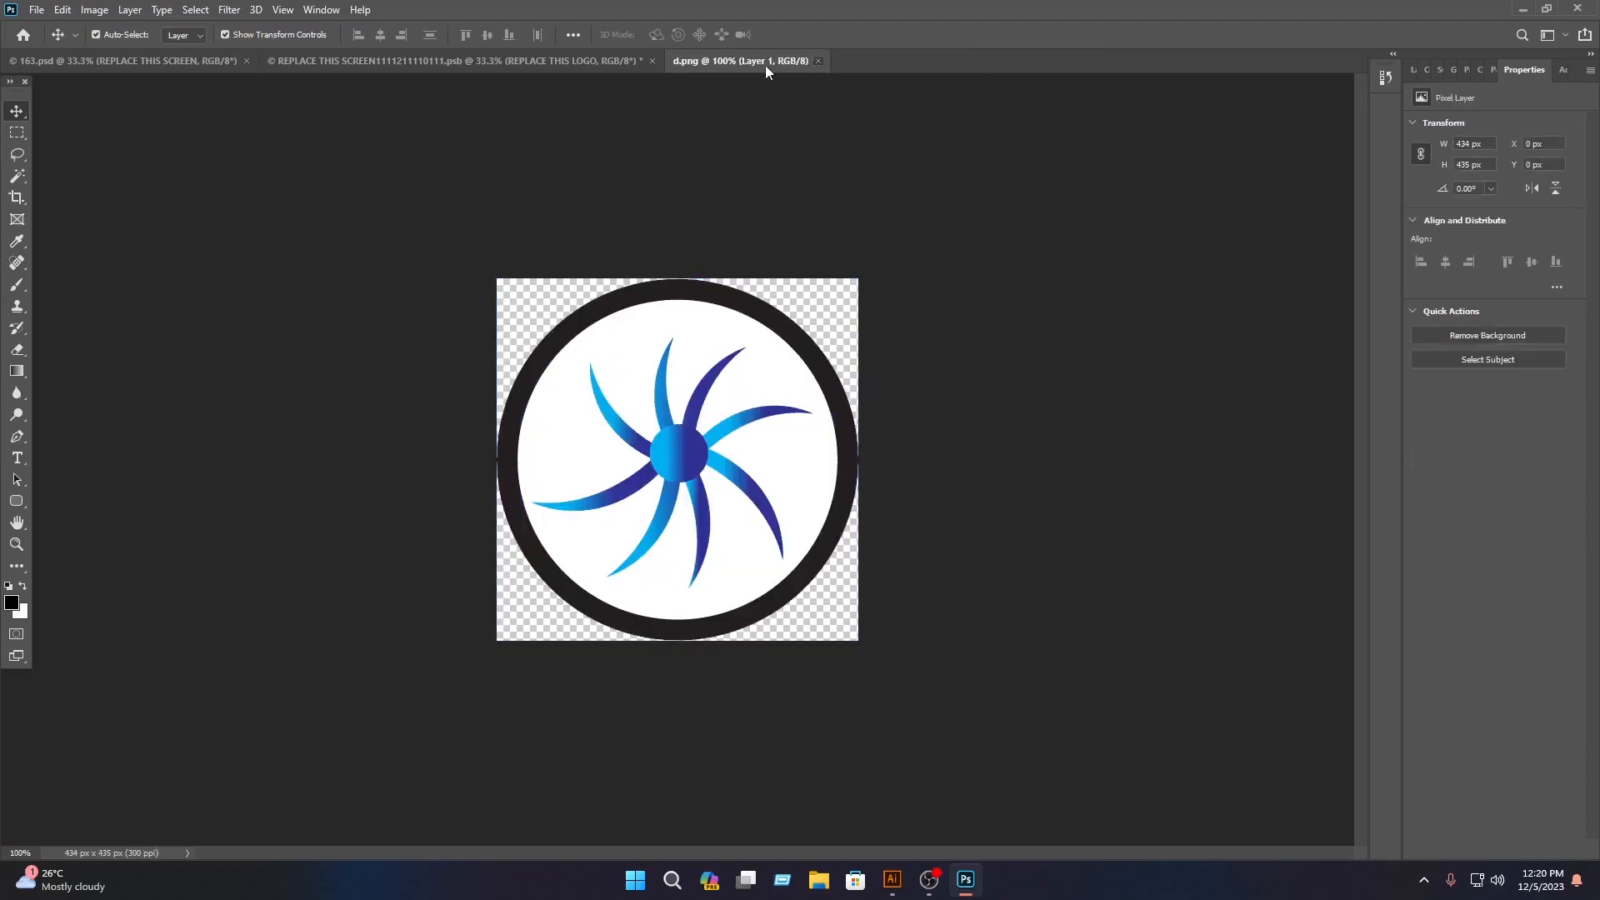
click(818, 61)
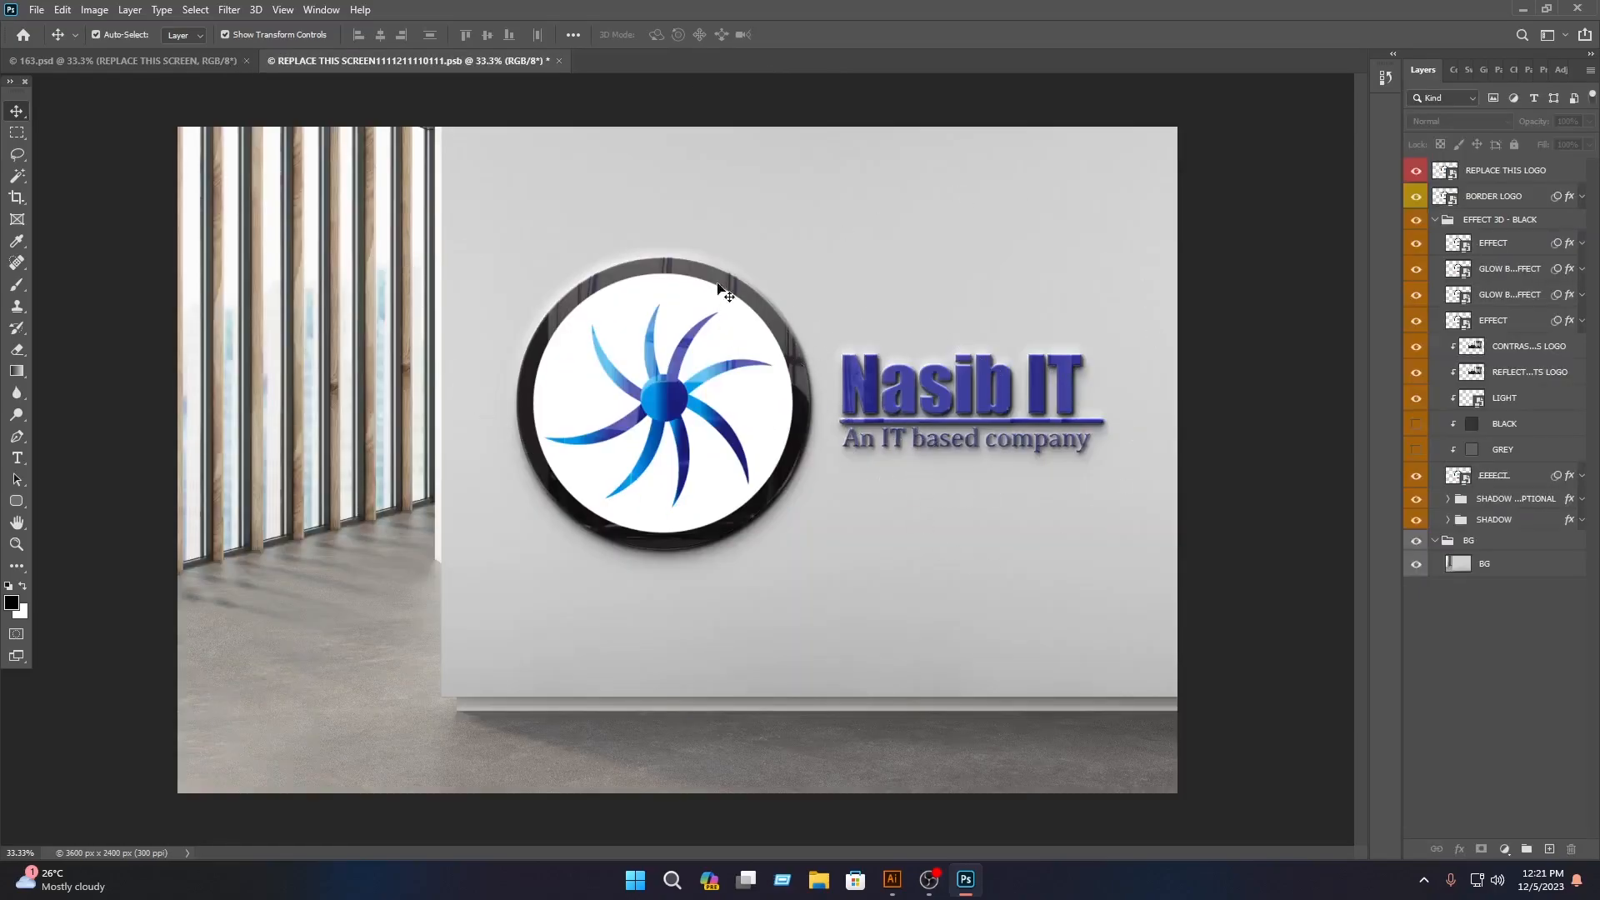
scroll(955, 455, up, 1)
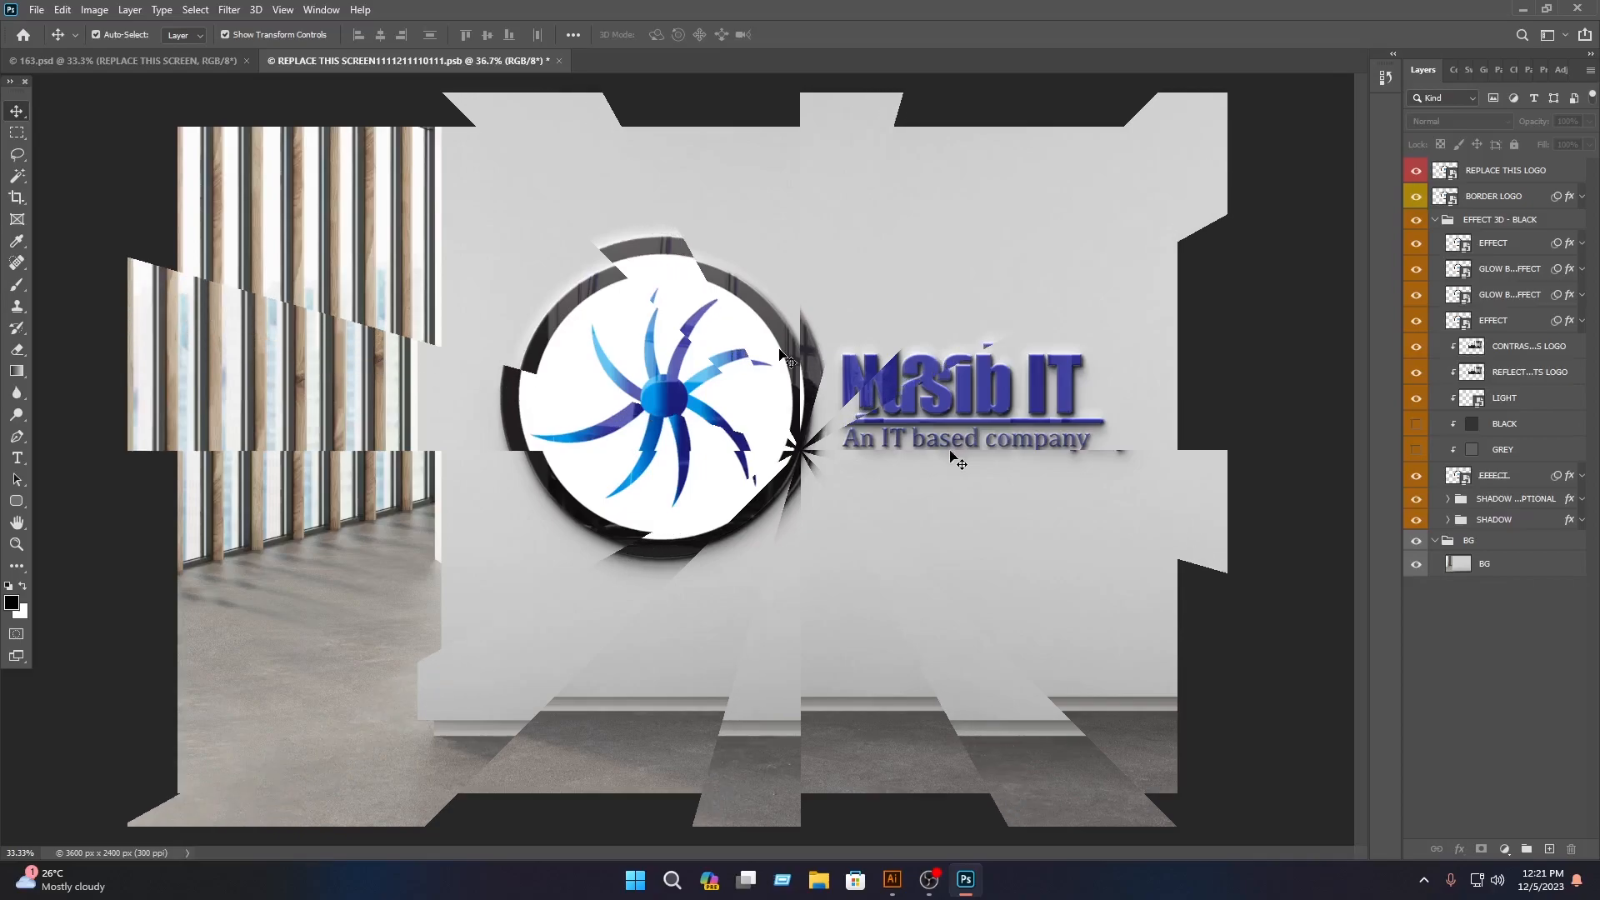